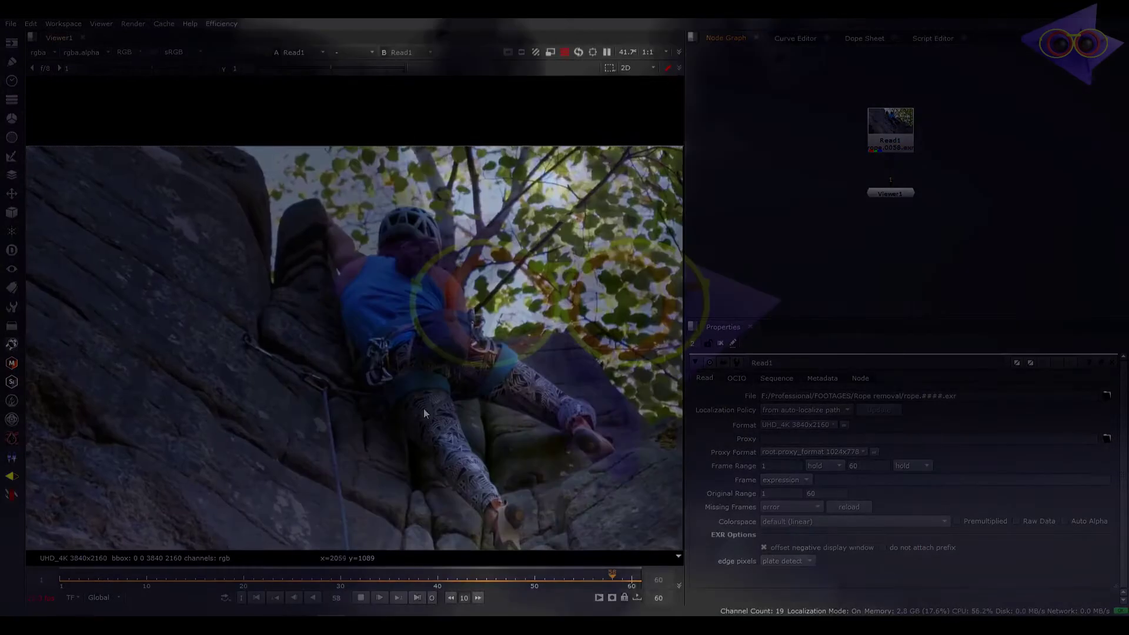
# Examine the rope, the bolts and carabiners along it, and the climber's harness up close while the shot plays
pyautogui.scroll(-2, 421, 408)
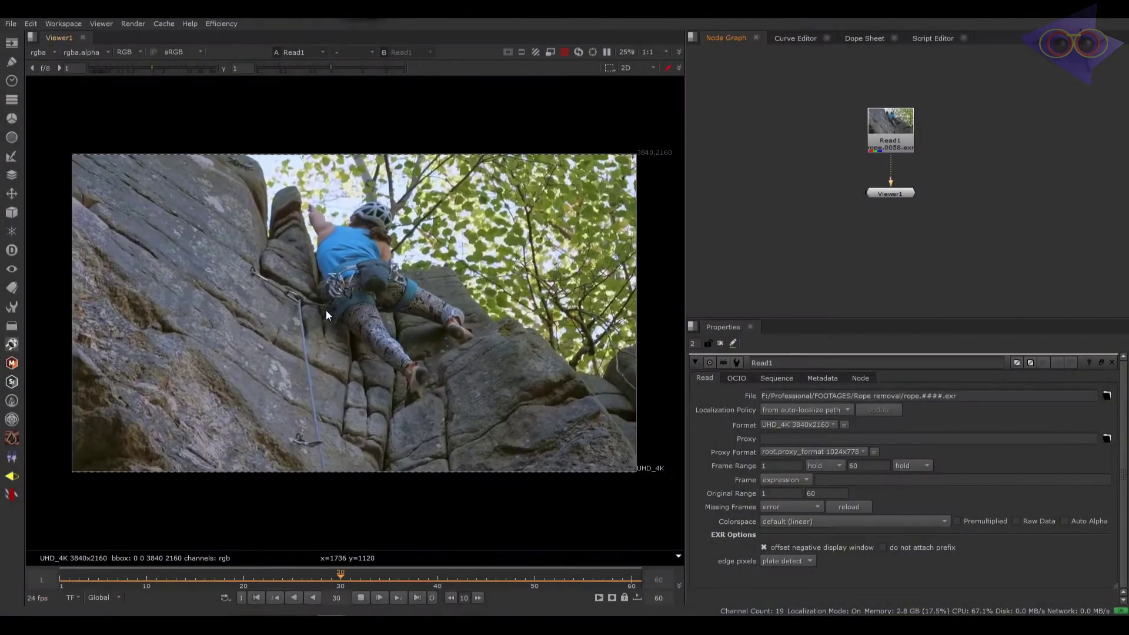
pyautogui.scroll(5, 331, 337)
pyautogui.scroll(3, 330, 337)
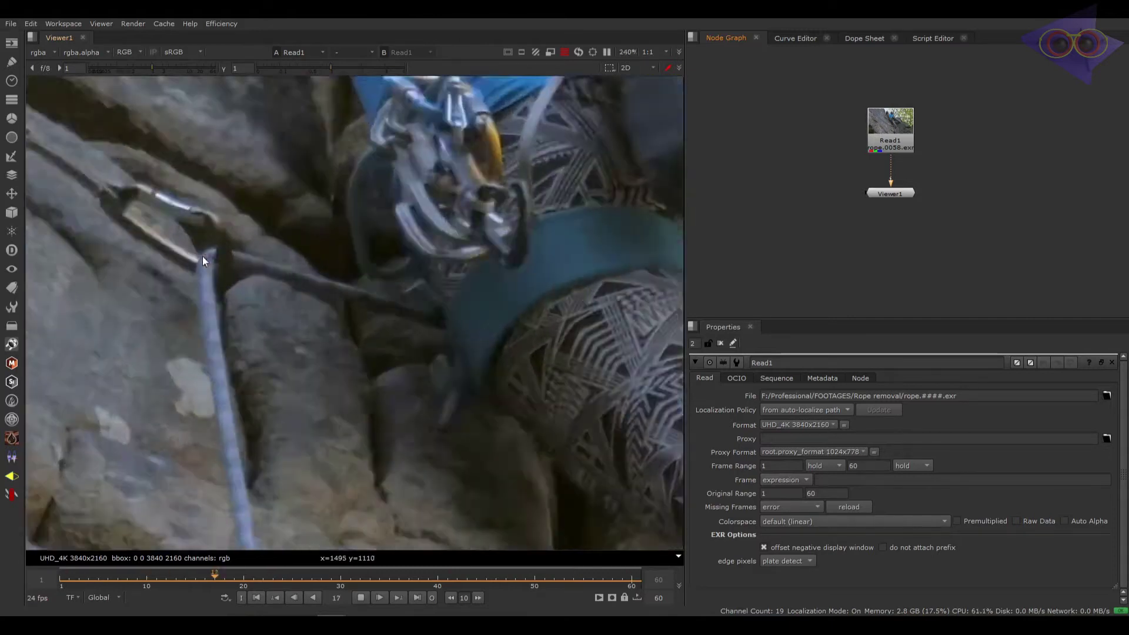
pyautogui.scroll(-2, 438, 389)
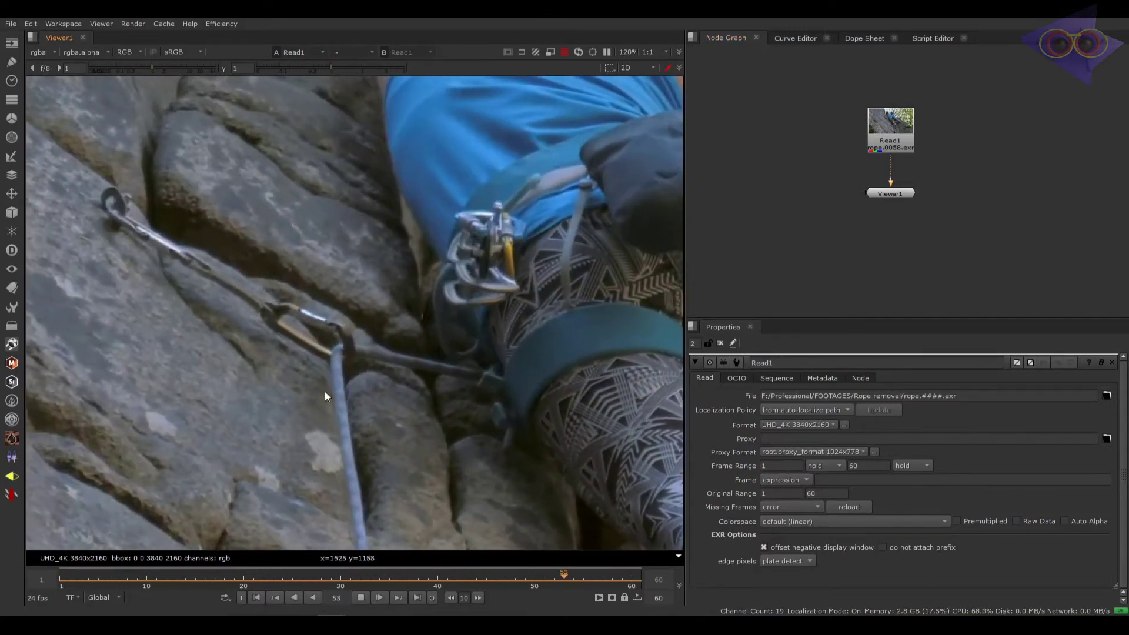
pyautogui.scroll(-4, 128, 226)
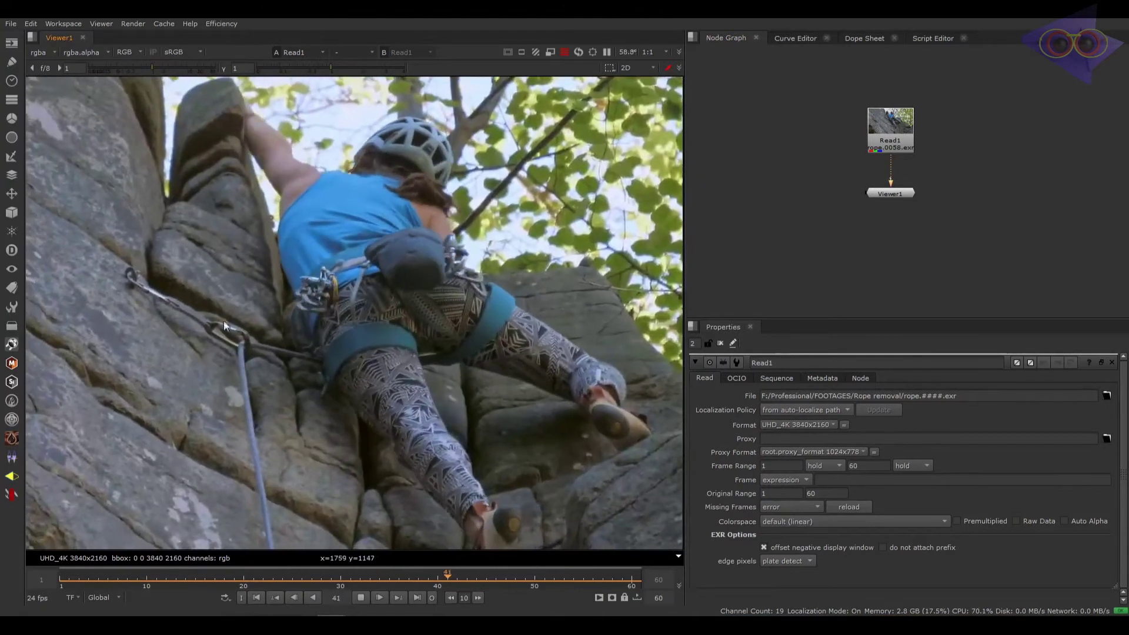
pyautogui.moveTo(380, 415); pyautogui.dragTo(356, 259, button='middle')
pyautogui.moveTo(300, 416); pyautogui.dragTo(327, 229, button='middle')
pyautogui.scroll(7, 307, 329)
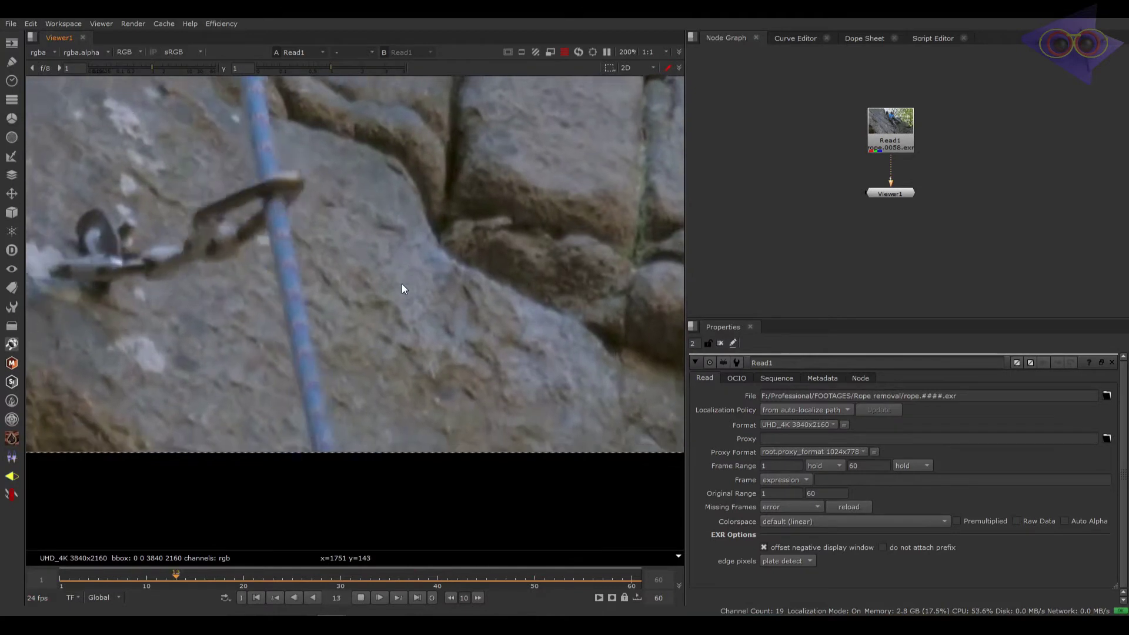
pyautogui.scroll(-4, 360, 322)
pyautogui.scroll(3, 369, 319)
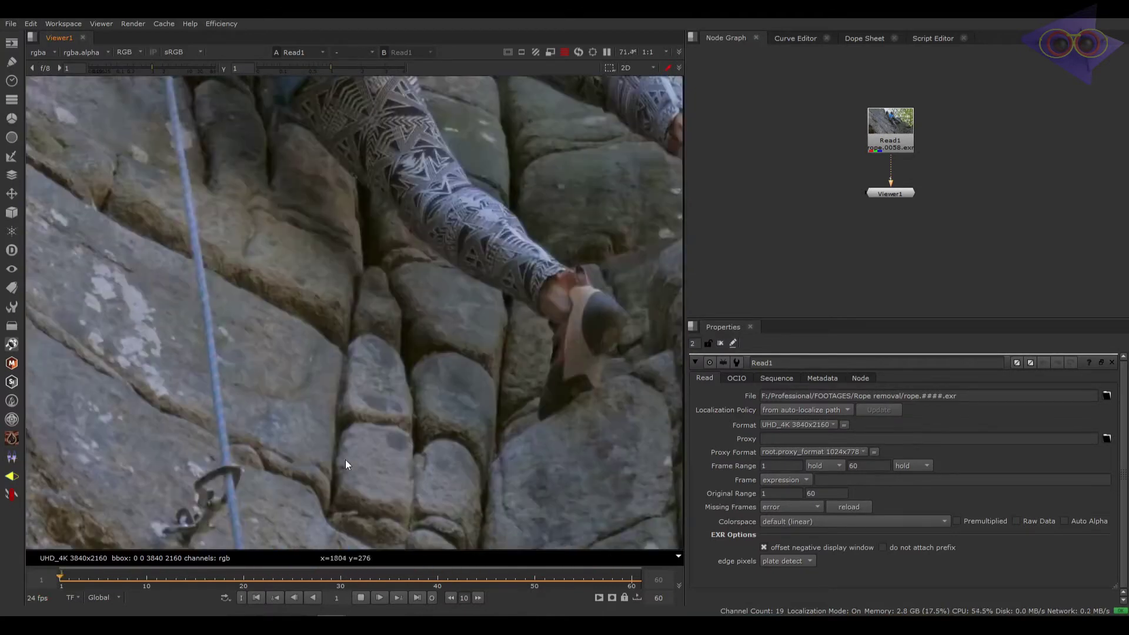
pyautogui.scroll(-4, 321, 277)
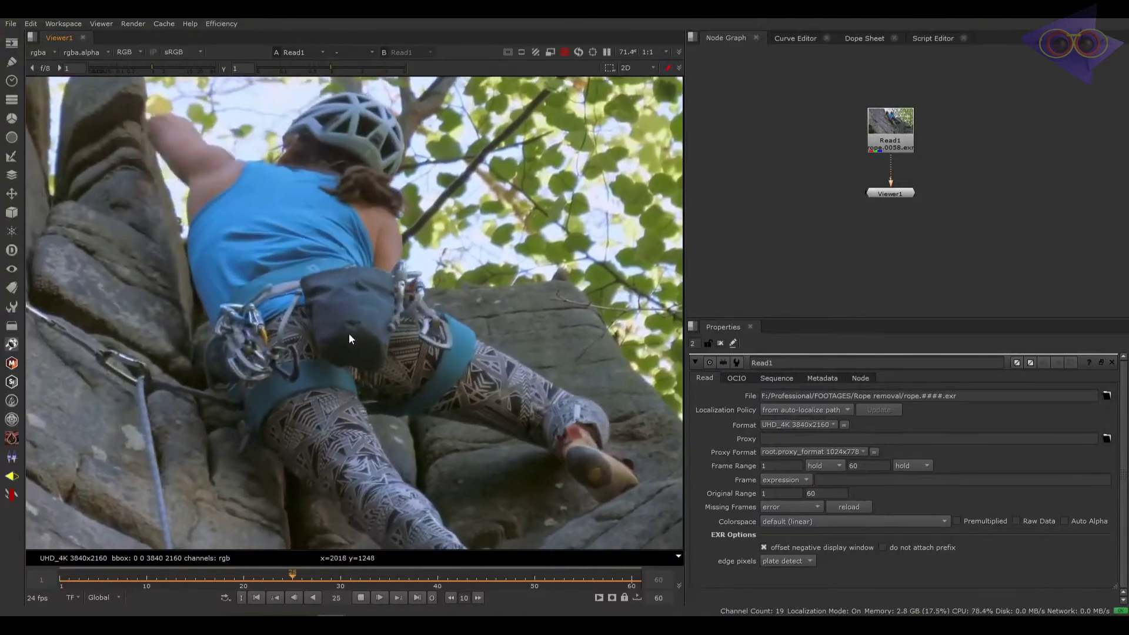
pyautogui.scroll(-1, 296, 336)
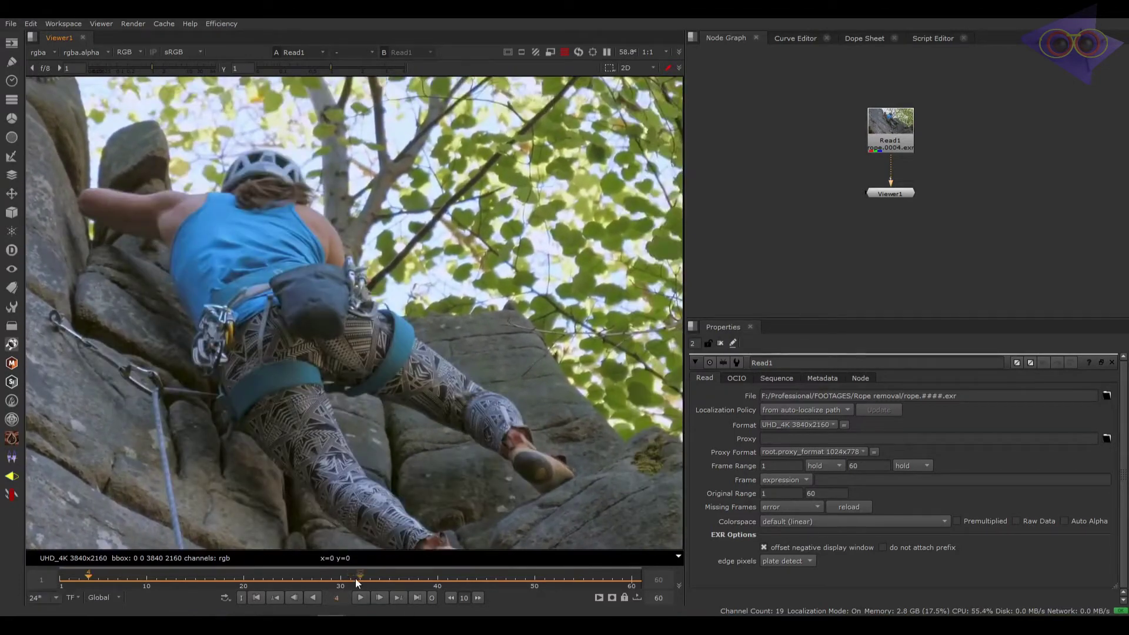
# Play the climbing shot from its first frame and scrub through it to check the rope's movement over the rock
pyautogui.click(361, 598)
pyautogui.moveTo(116, 594); pyautogui.dragTo(18, 611)
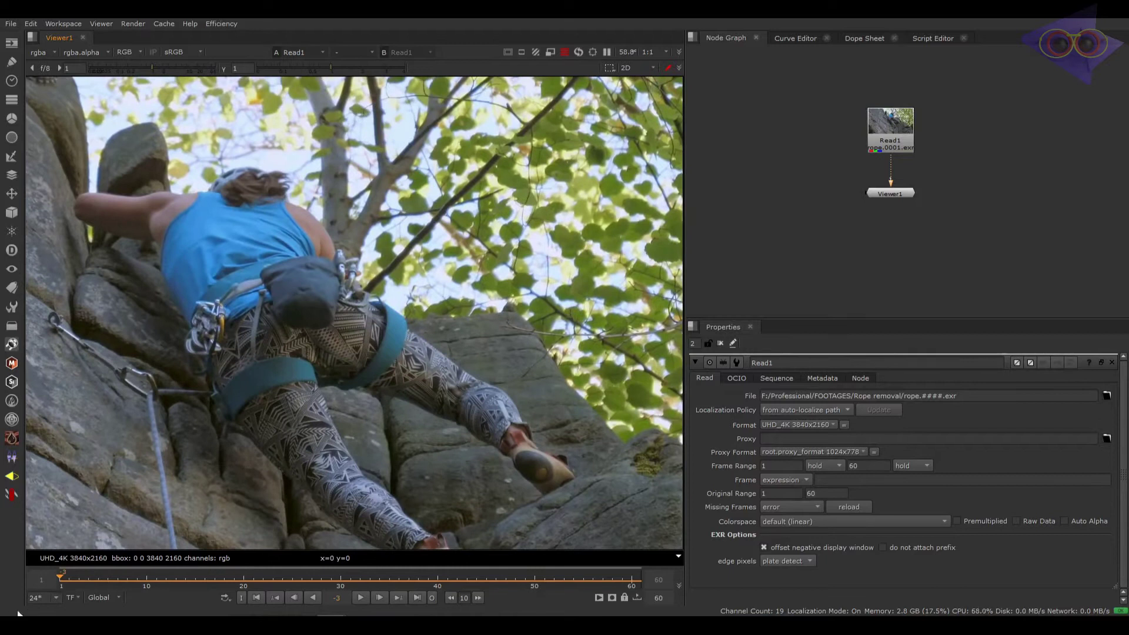
pyautogui.click(291, 598)
pyautogui.click(361, 598)
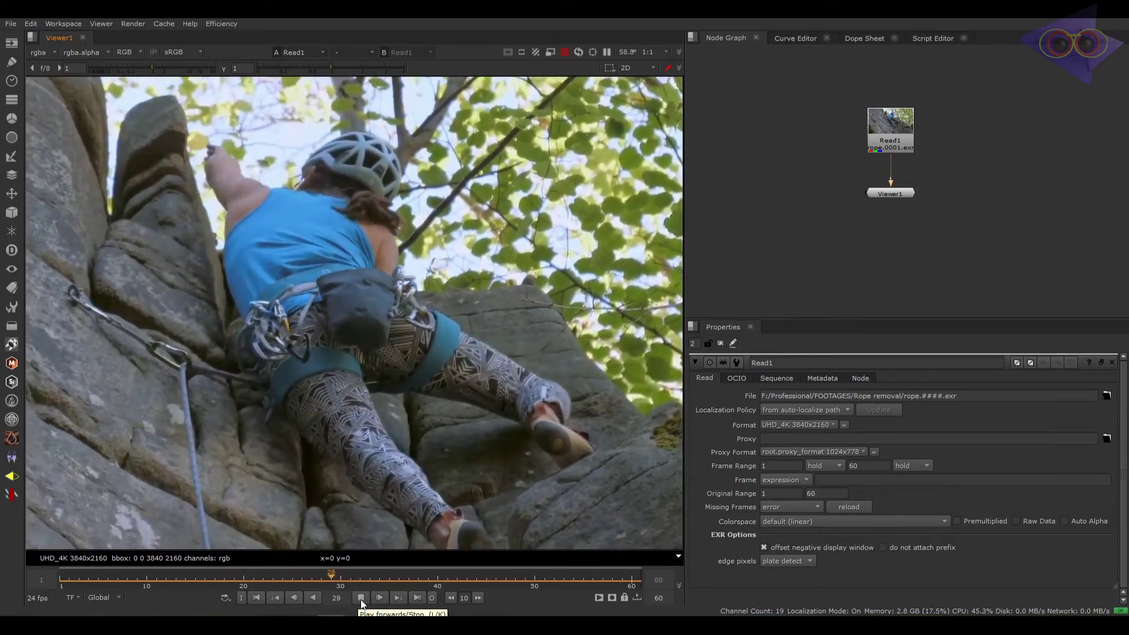
pyautogui.click(361, 598)
pyautogui.click(286, 584)
pyautogui.moveTo(285, 584); pyautogui.dragTo(385, 580)
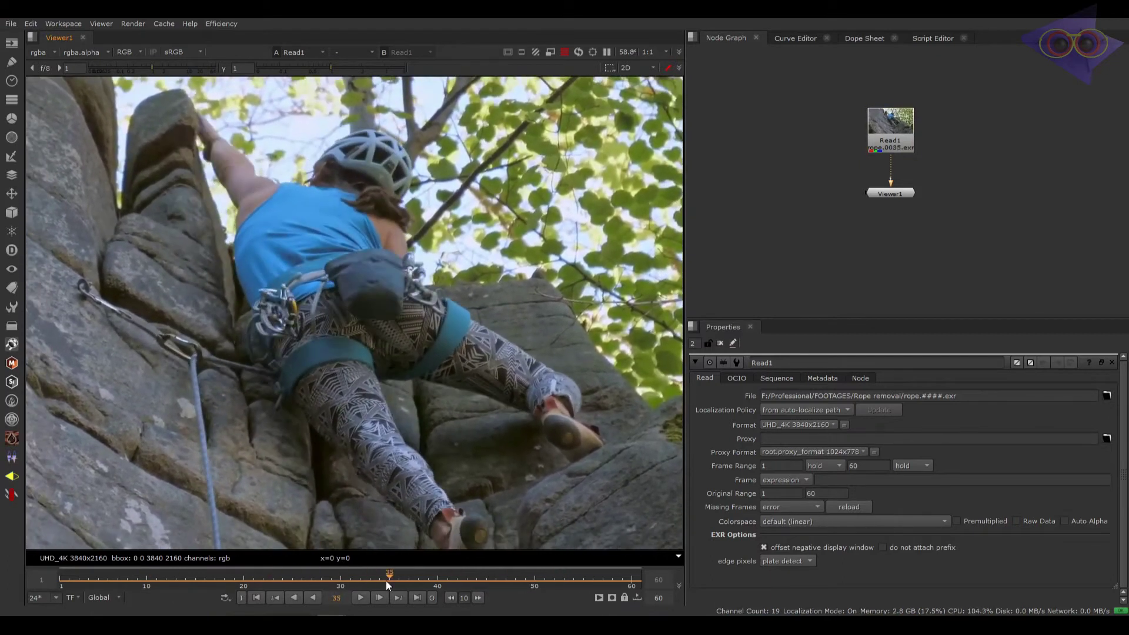
pyautogui.click(256, 596)
pyautogui.click(362, 596)
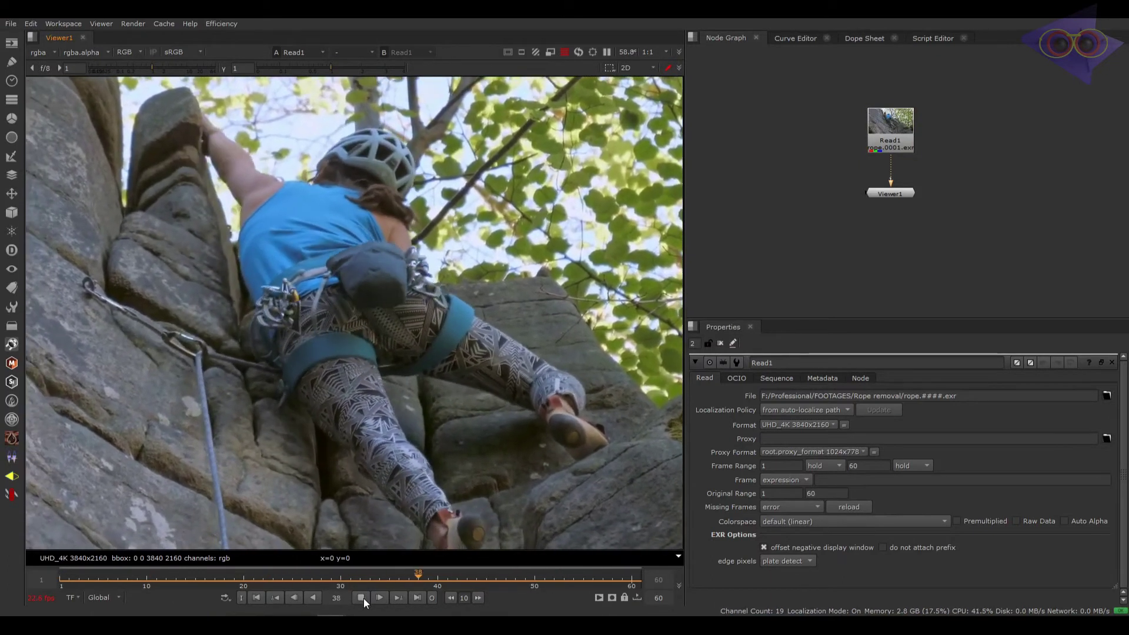
pyautogui.click(361, 597)
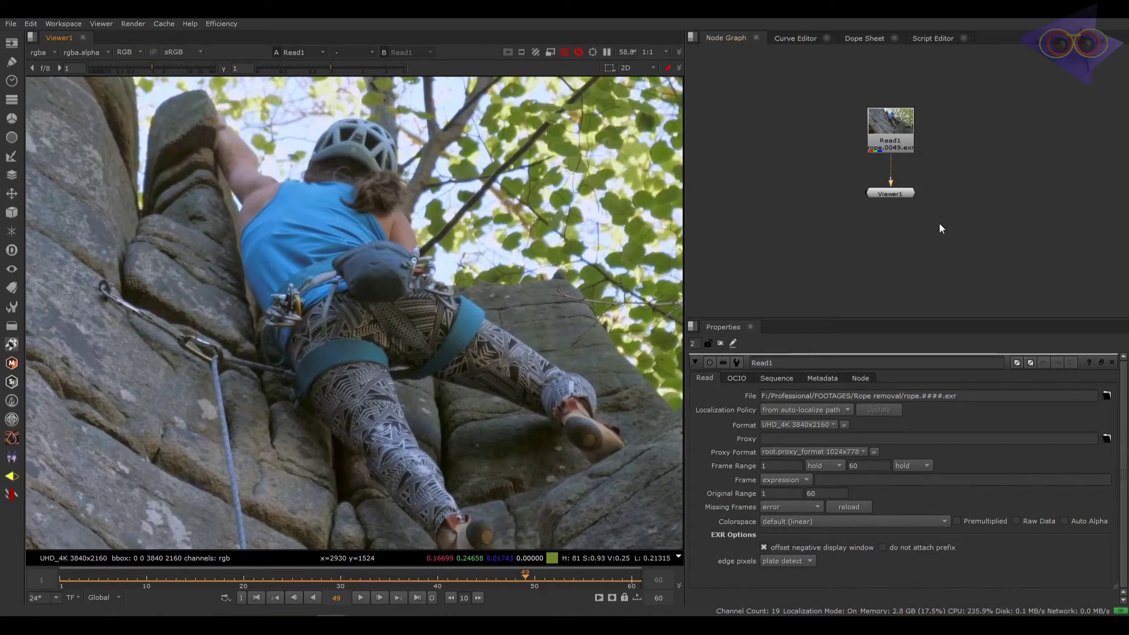
# Move the Viewer node to the left of the Read node and go to frame 60
pyautogui.moveTo(810, 154); pyautogui.dragTo(803, 129)
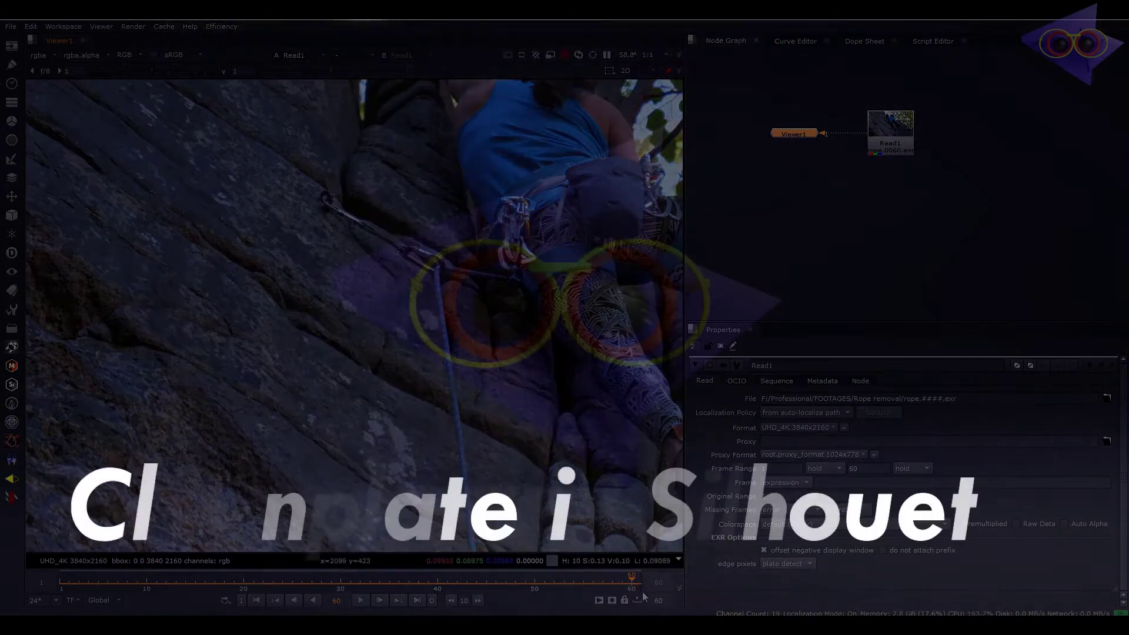
pyautogui.moveTo(598, 584); pyautogui.dragTo(649, 582)
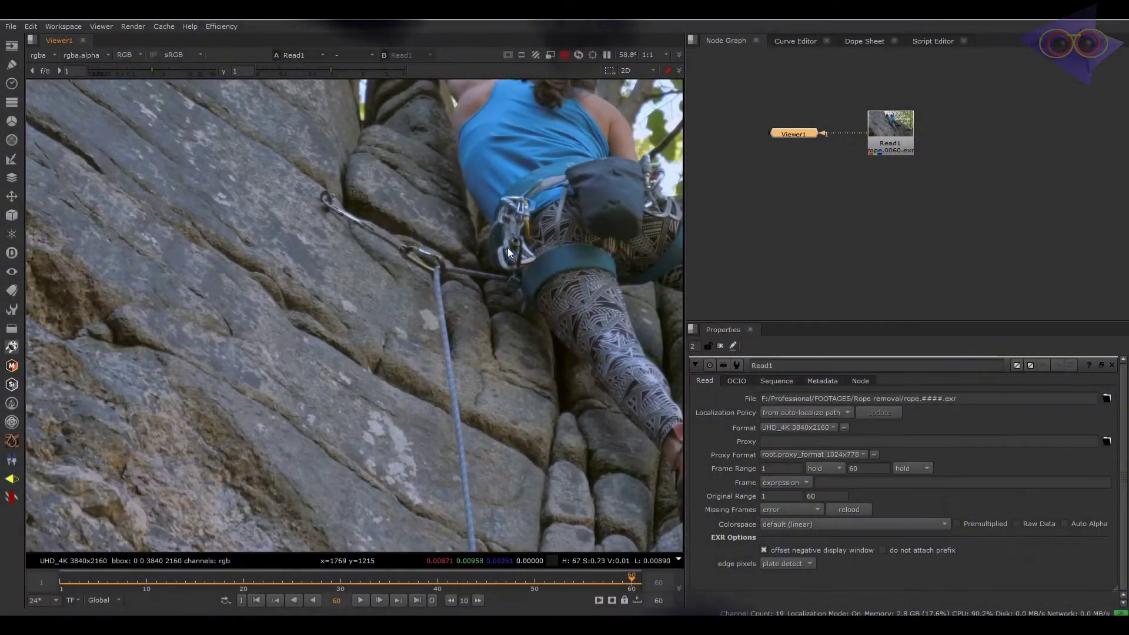
# Add a Silhouette node to the node graph and delete it
pyautogui.click(1036, 175)
pyautogui.moveTo(966, 158); pyautogui.dragTo(902, 169, button='middle')
pyautogui.scroll(-3, 900, 173)
pyautogui.press('Tab')
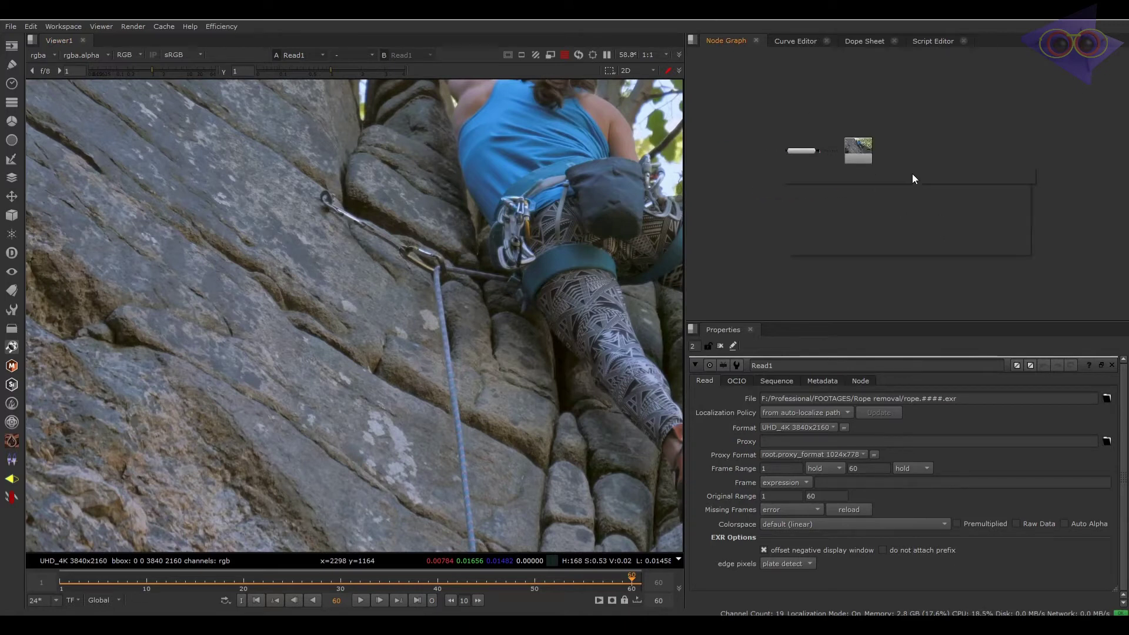
pyautogui.write('Silho')
pyautogui.press('Return')
pyautogui.scroll(3, 919, 167)
pyautogui.scroll(1, 921, 167)
pyautogui.moveTo(953, 163); pyautogui.dragTo(795, 237)
pyautogui.press('Delete')
# Select the complete footage file path of the Read node
pyautogui.click(772, 157)
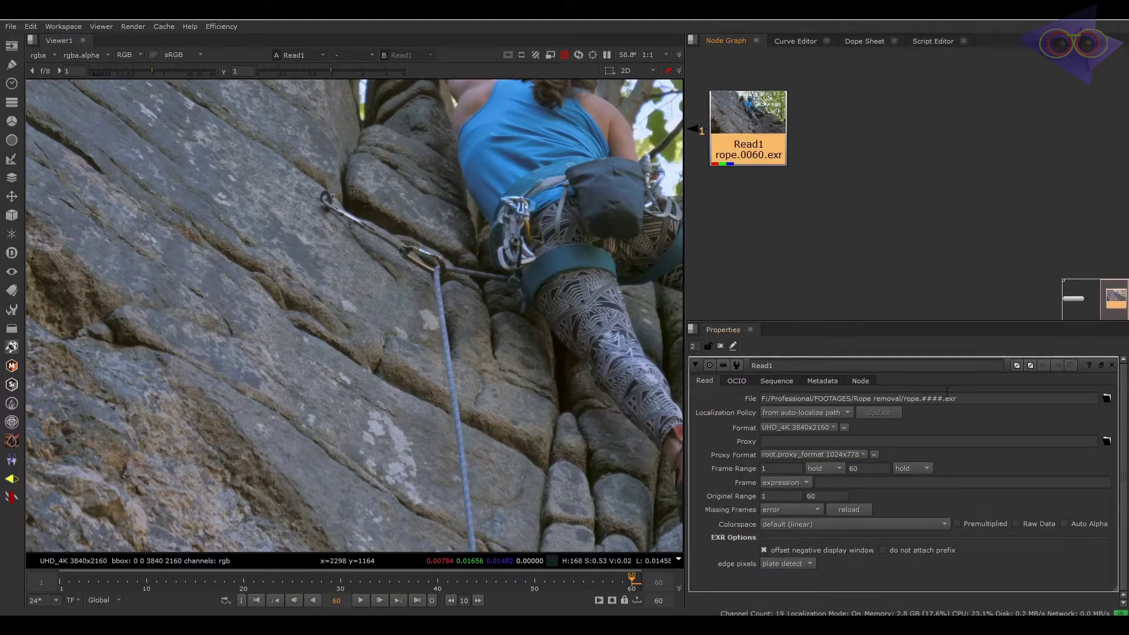
pyautogui.tripleClick(969, 402)
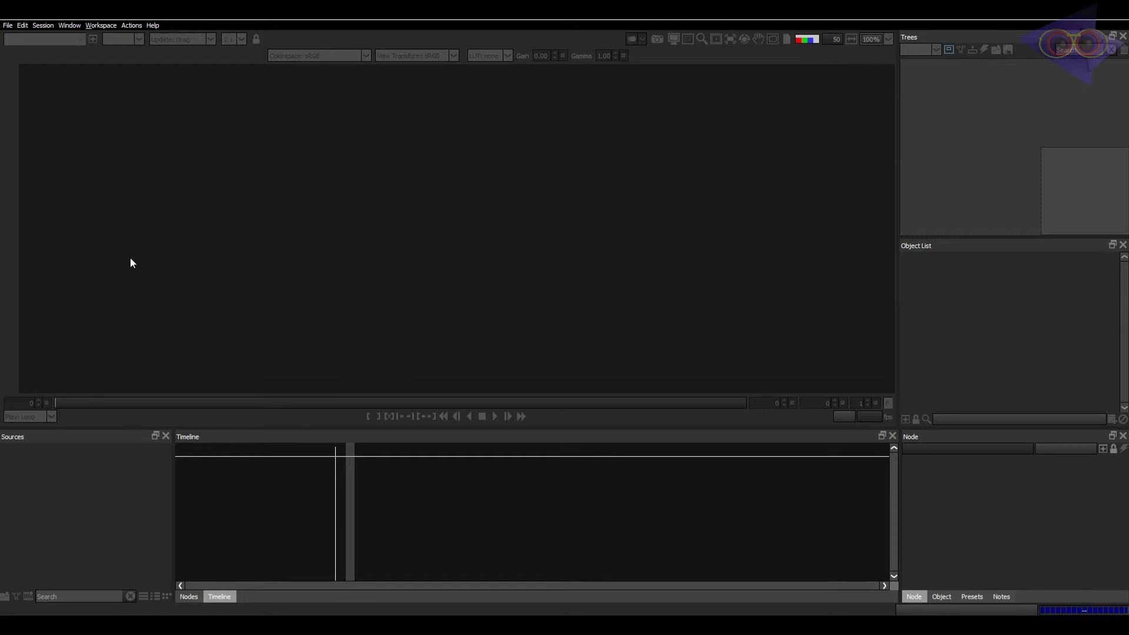
# Switch to Silhouette and create a project named Rope removal in the folder D:/Workspace/Softwares/Silhouette/Rope removal
pyautogui.click(7, 25)
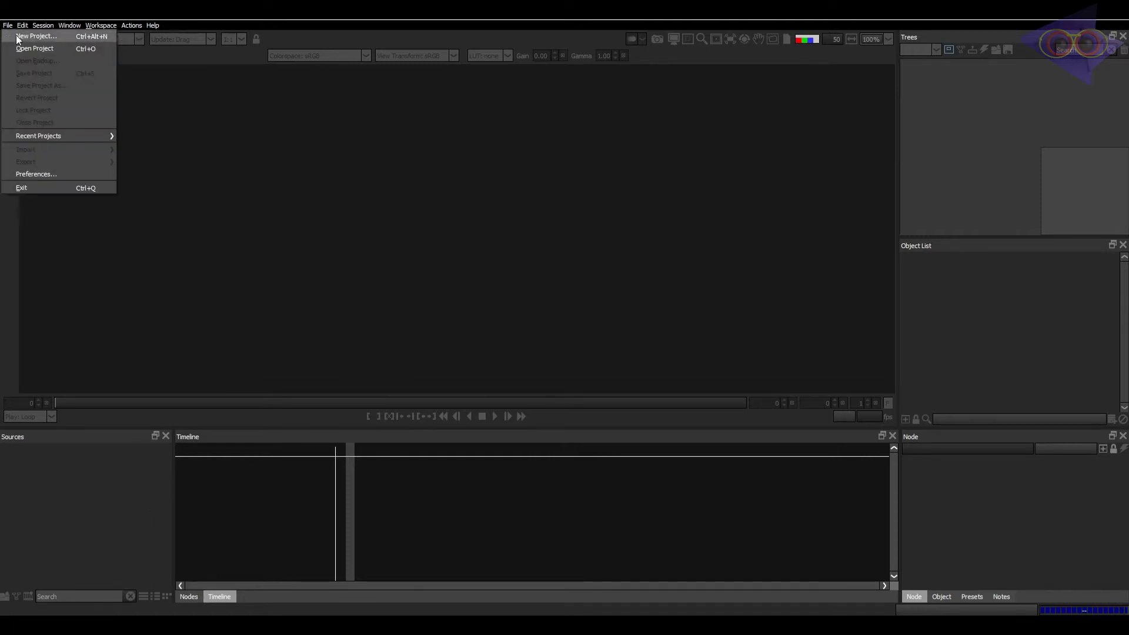
pyautogui.click(24, 36)
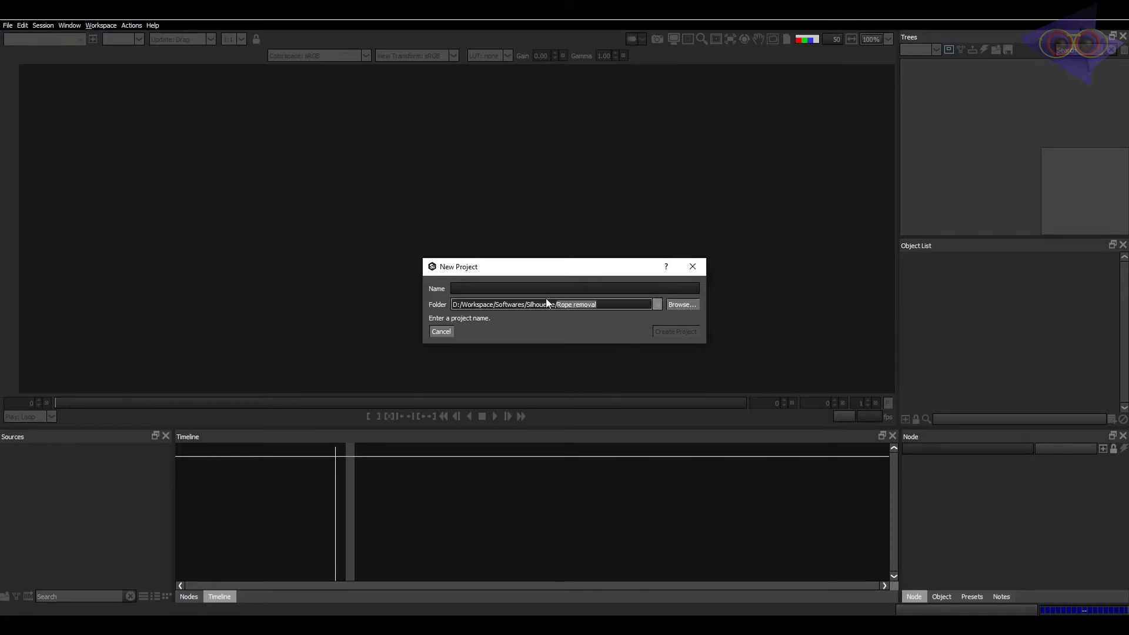
pyautogui.write('Rope removal')
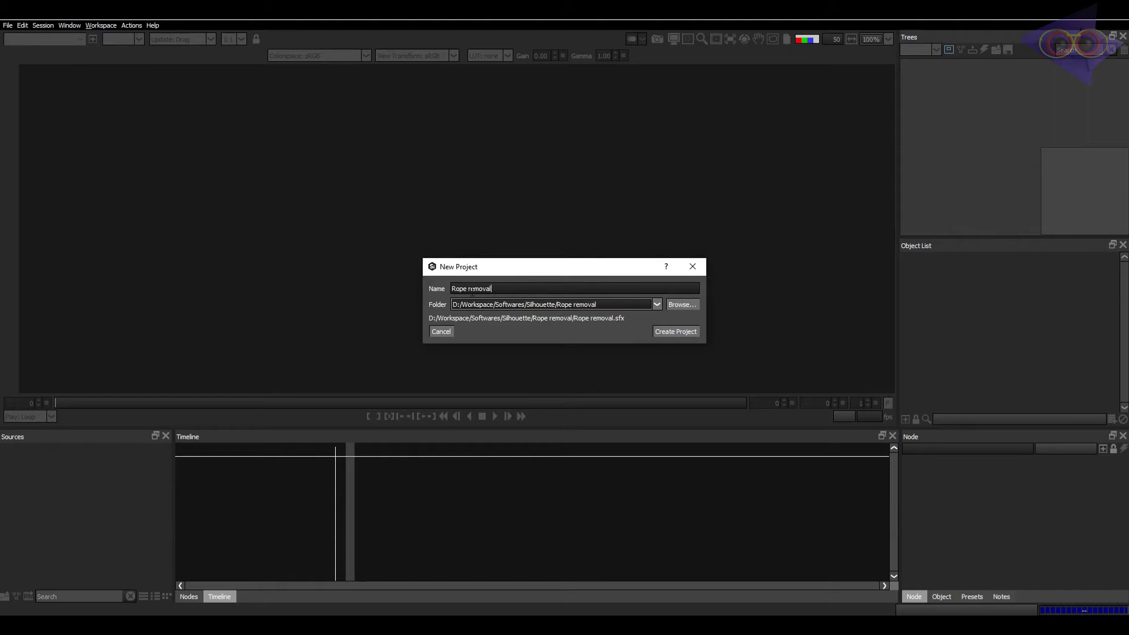
pyautogui.click(503, 288)
pyautogui.press('Return')
# Import the rope.[0001-0060].exr sequence and create a session named Roperemoval from it, using a template with Roto and Paint nodes
pyautogui.doubleClick(85, 496)
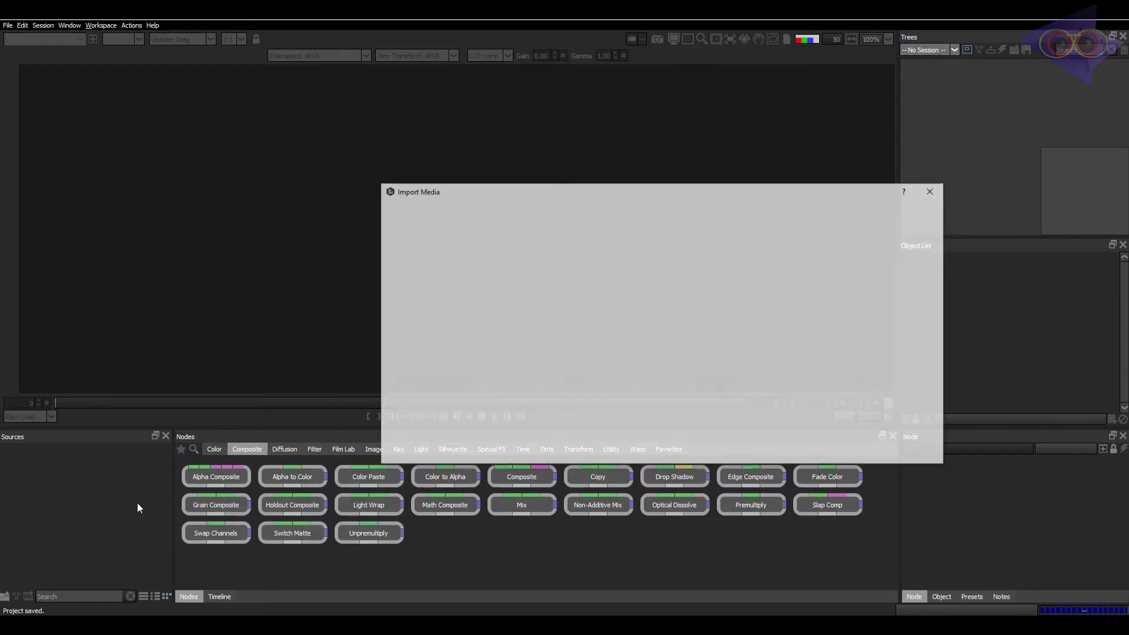
pyautogui.doubleClick(518, 250)
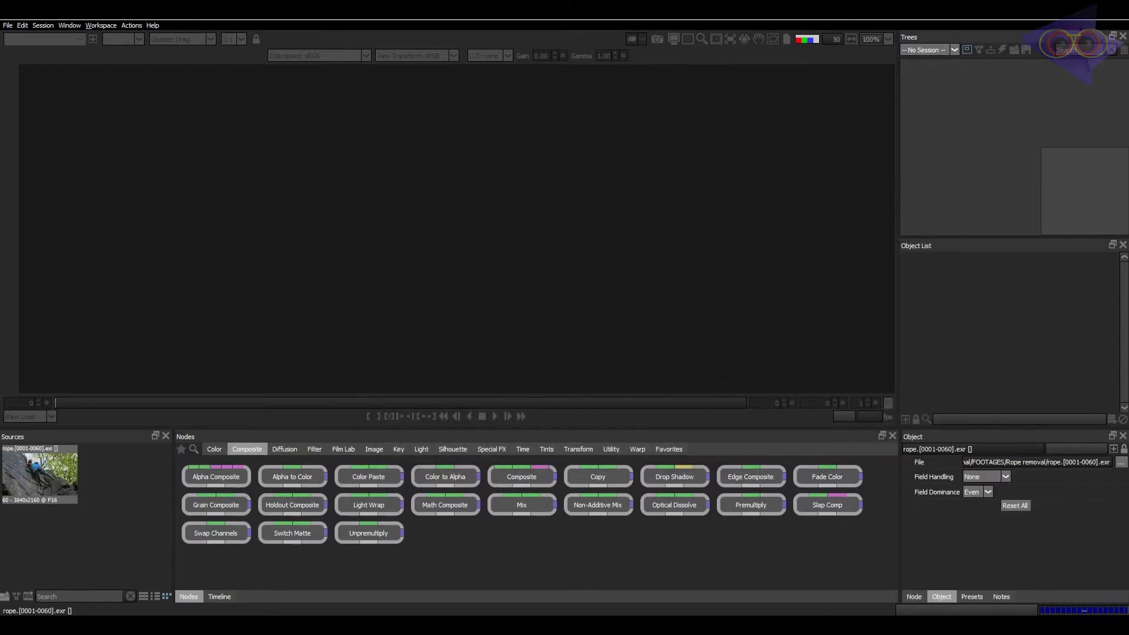
pyautogui.moveTo(53, 471); pyautogui.dragTo(967, 149)
pyautogui.write('Roperemoval')
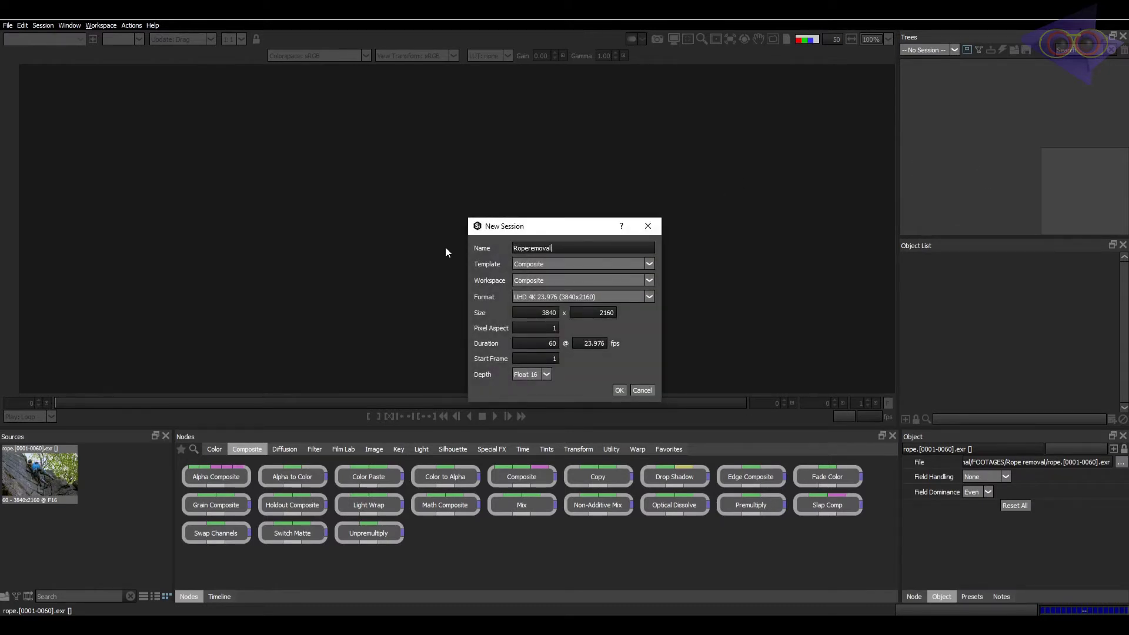
pyautogui.click(552, 266)
pyautogui.click(538, 288)
pyautogui.click(619, 391)
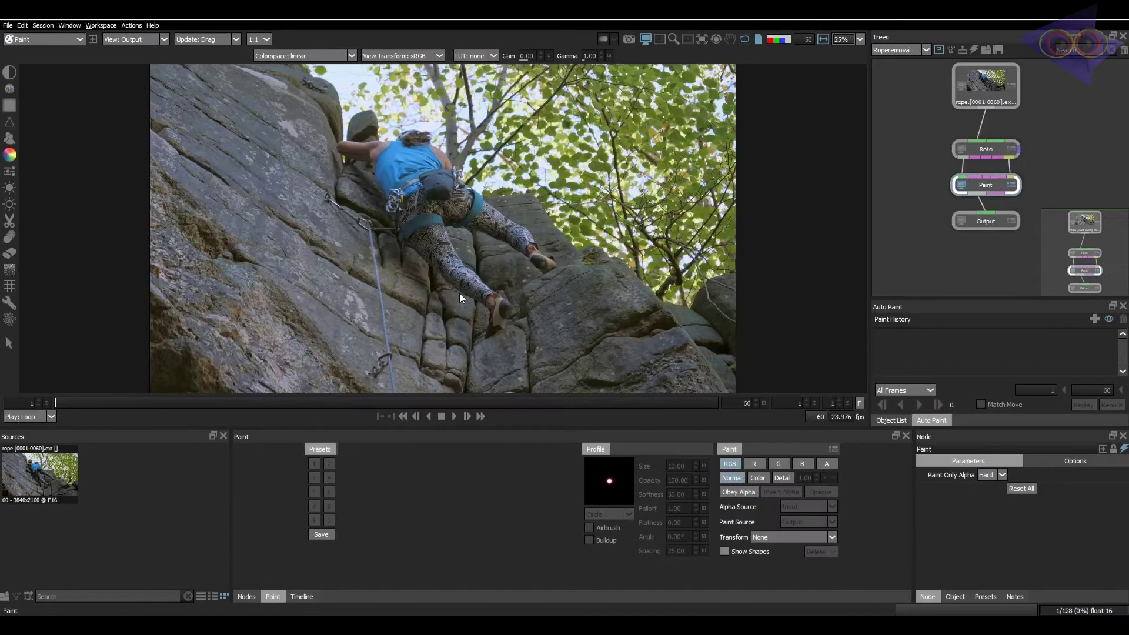
# Play the shot and inspect the upper bolt, the carabiners and the rope near the climber's harness on the last frames
pyautogui.click(454, 417)
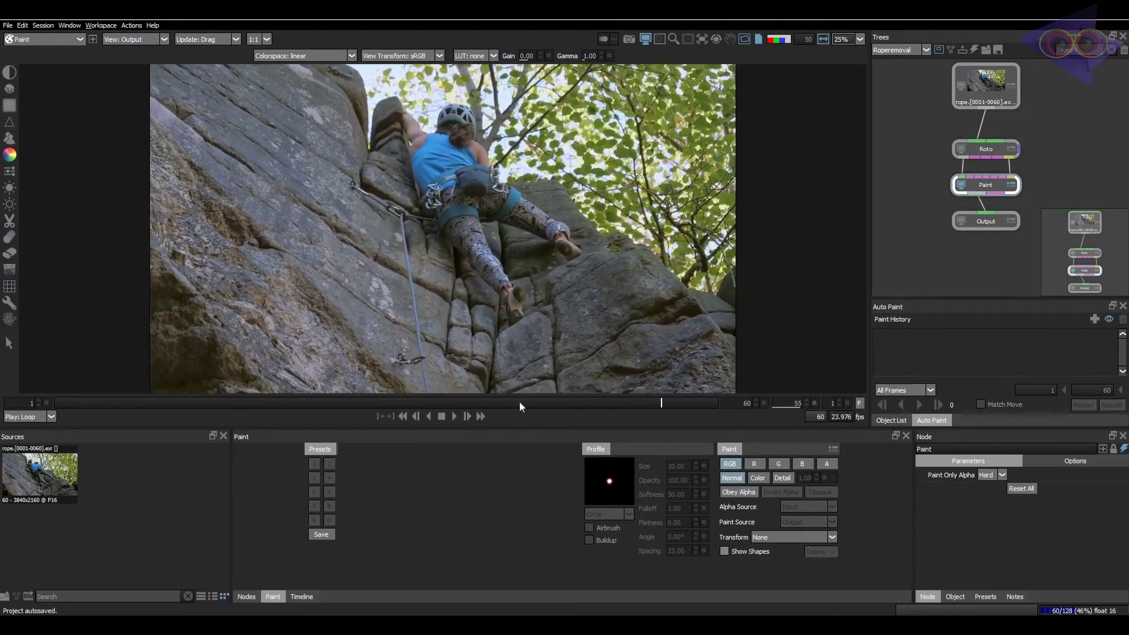
pyautogui.scroll(5, 437, 214)
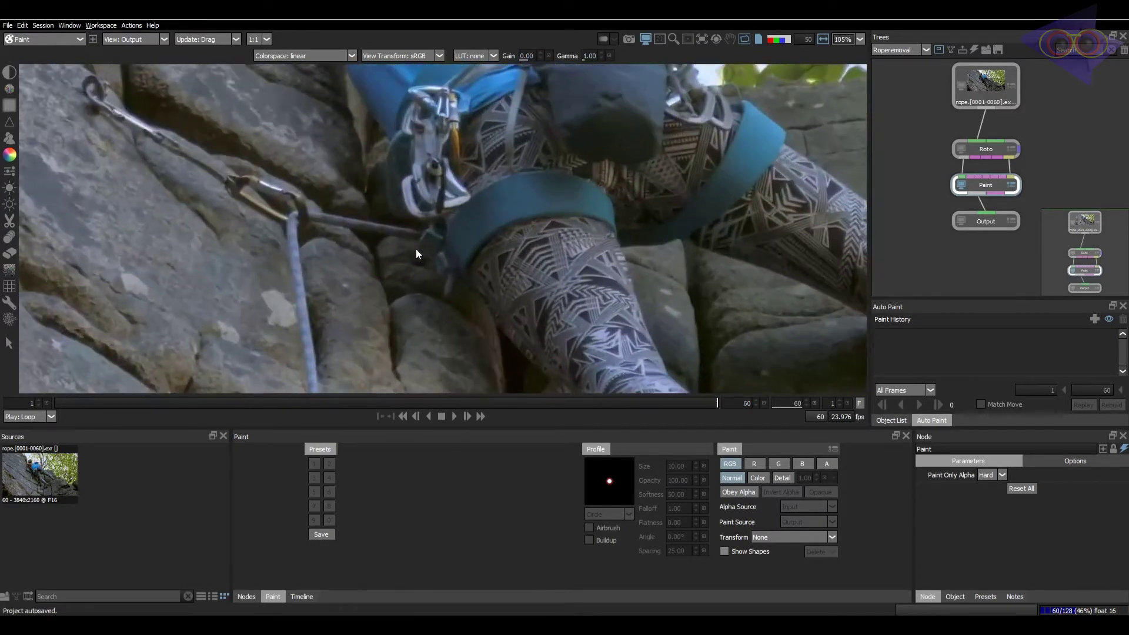
pyautogui.scroll(-2, 435, 252)
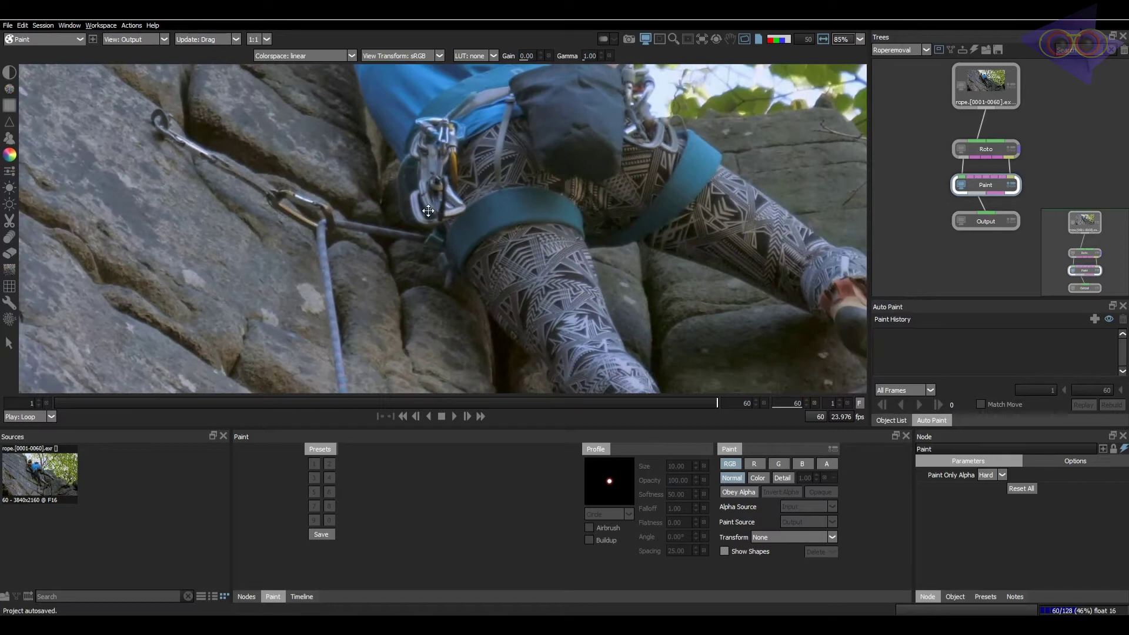
pyautogui.scroll(-1, 428, 254)
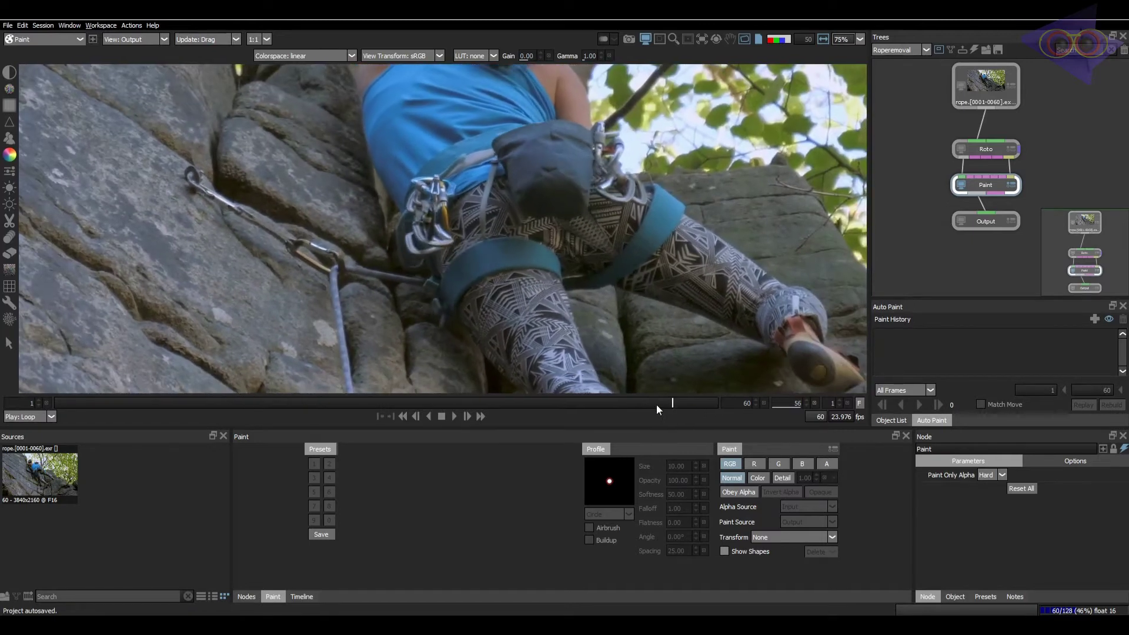
pyautogui.scroll(8, 343, 202)
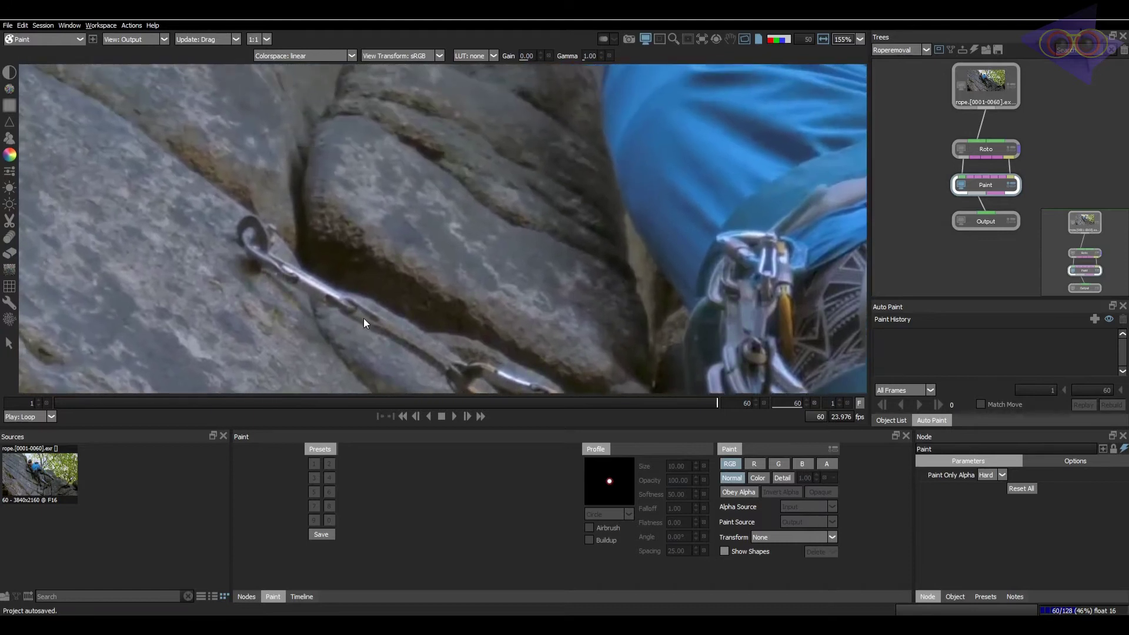
pyautogui.scroll(-5, 365, 307)
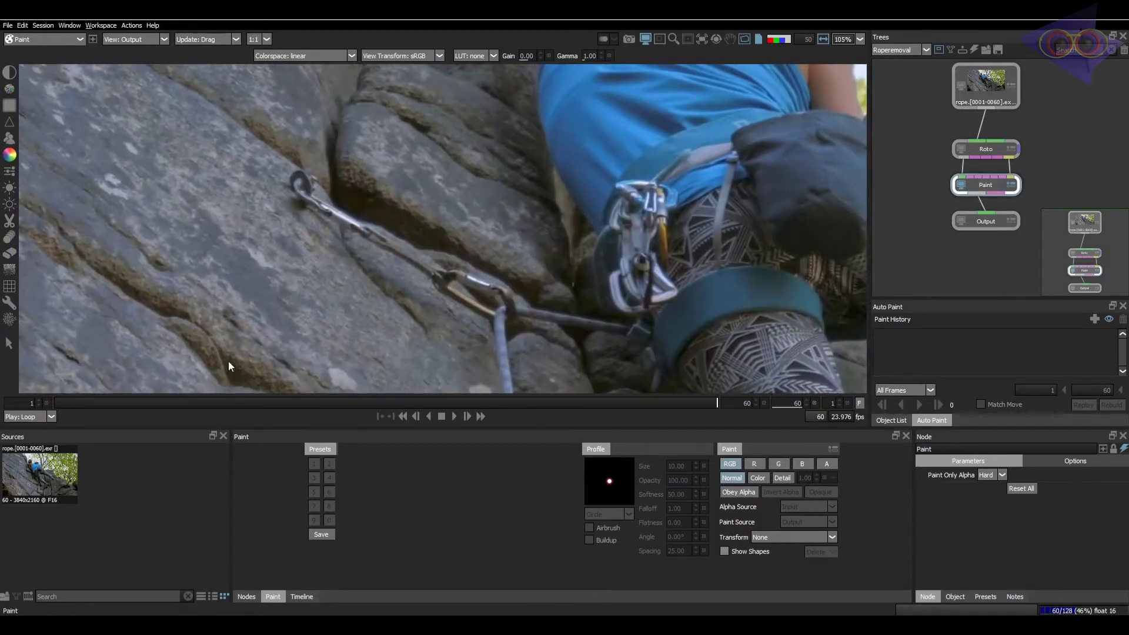
# Clone rock texture over the upper bolt hanger on frame 60 with a brush of size about 44
pyautogui.click(8, 140)
pyautogui.moveTo(335, 243); pyautogui.dragTo(378, 292, button='middle')
pyautogui.scroll(8, 326, 233)
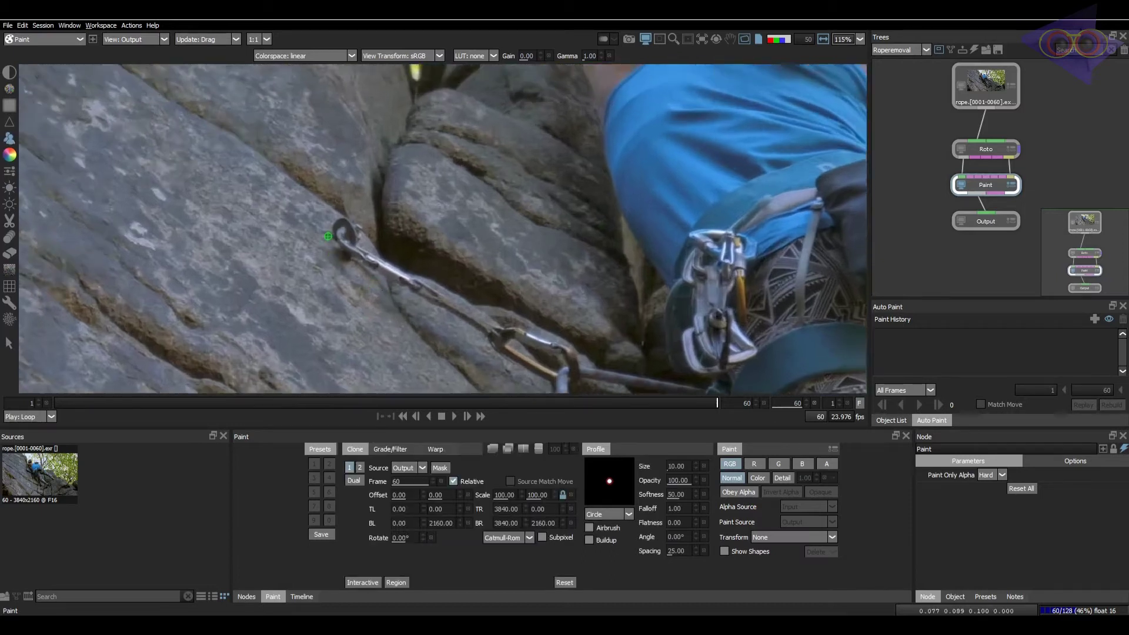
pyautogui.moveTo(273, 219)
pyautogui.keyDown('ctrl'); pyautogui.mouseDown()
pyautogui.moveTo(332, 247)
pyautogui.moveTo(319, 243)
pyautogui.moveTo(361, 241)
pyautogui.moveTo(375, 266)
pyautogui.moveTo(341, 269)
pyautogui.moveTo(407, 281)
pyautogui.moveTo(426, 301)
pyautogui.mouseUp(); pyautogui.keyUp('ctrl')
pyautogui.scroll(1, 346, 216)
pyautogui.scroll(1, 423, 258)
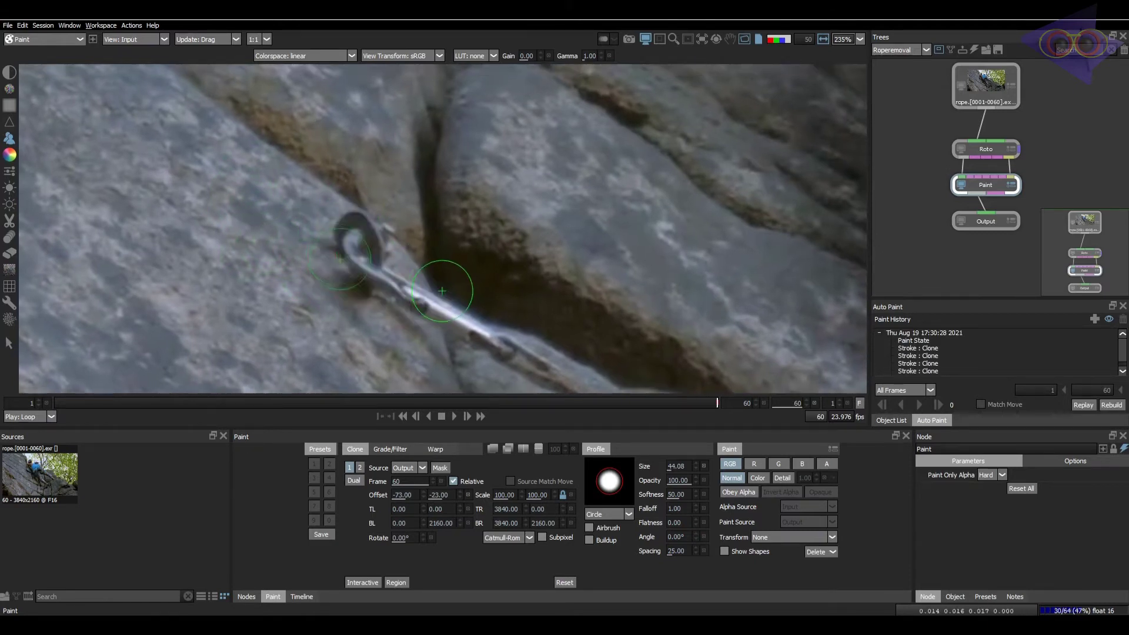
# Clone away the remains of the upper bolt hanger with a brush of about 19 and refine the rock edge with the Drag brush at about 12
pyautogui.scroll(2, 423, 258)
pyautogui.keyDown('ctrl'); pyautogui.moveTo(403, 238); pyautogui.dragTo(320, 243); pyautogui.keyUp('ctrl')
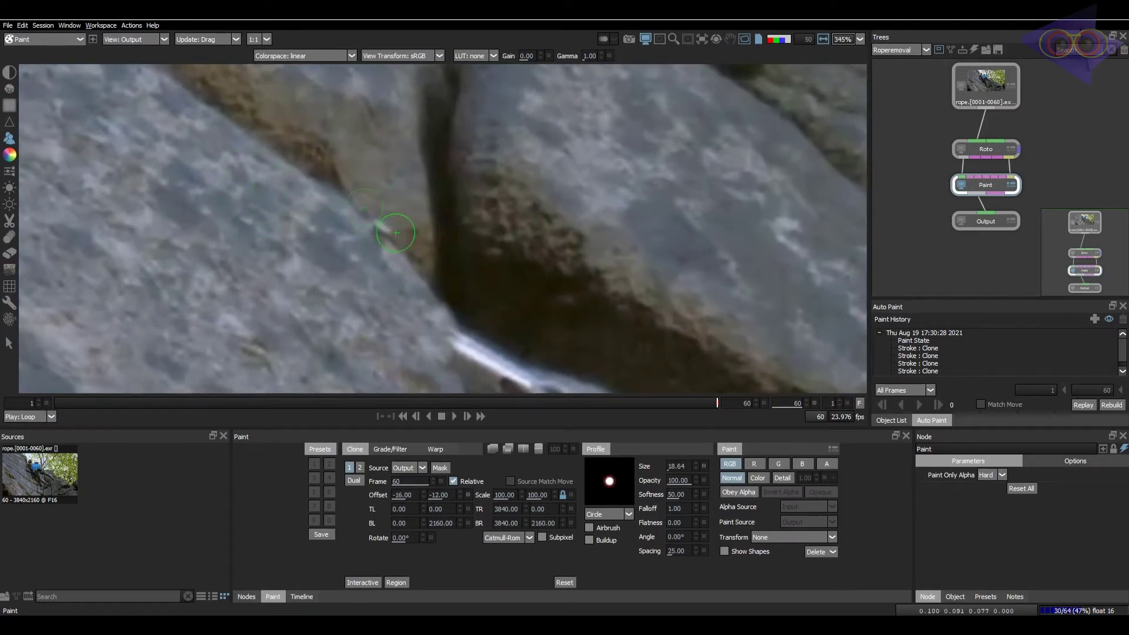
pyautogui.press('d')
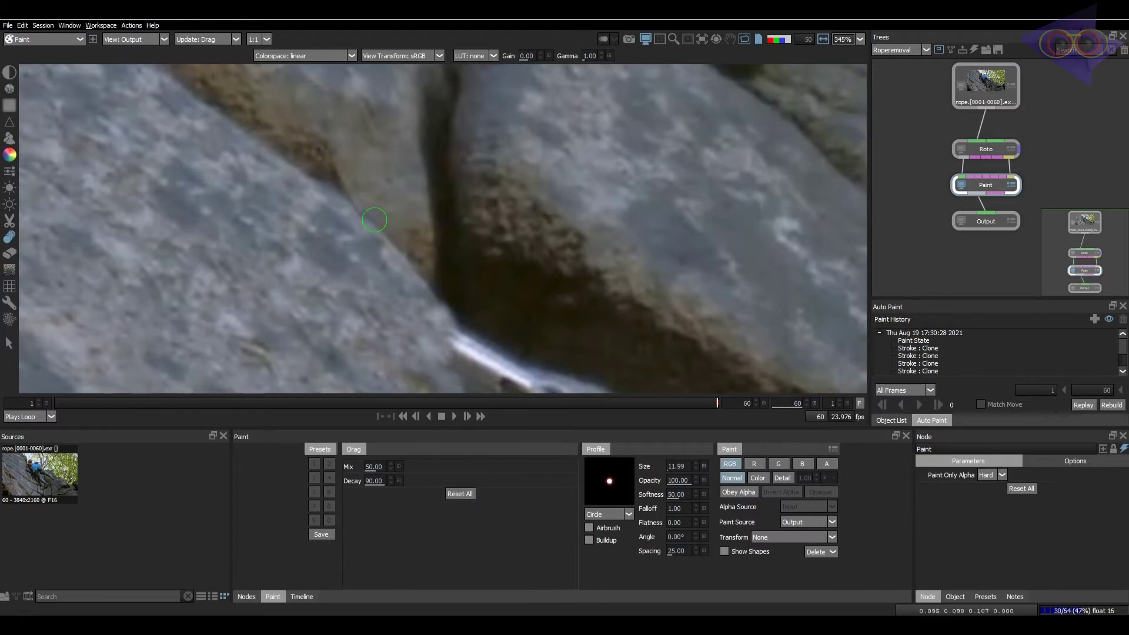
pyautogui.scroll(-3, 424, 261)
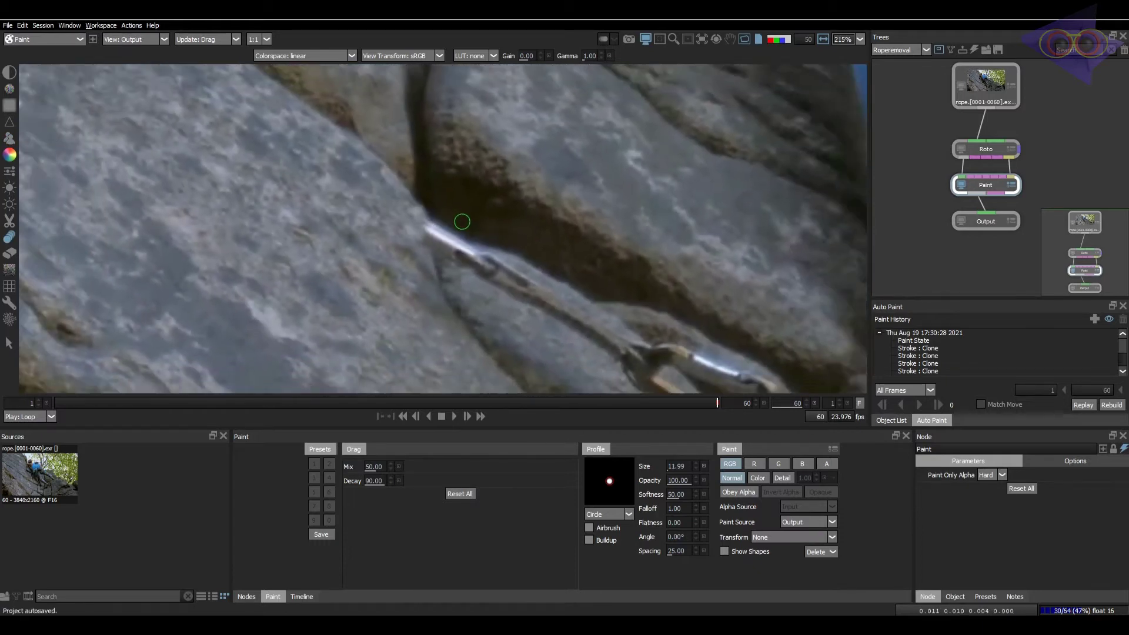
# Clone rock texture over the upper carabiner and sling leading down from the bolt, using a brush of size about 36
pyautogui.moveTo(476, 271); pyautogui.dragTo(455, 235, button='middle')
pyautogui.press('c')
pyautogui.keyDown('ctrl'); pyautogui.moveTo(415, 216); pyautogui.dragTo(434, 216); pyautogui.keyUp('ctrl')
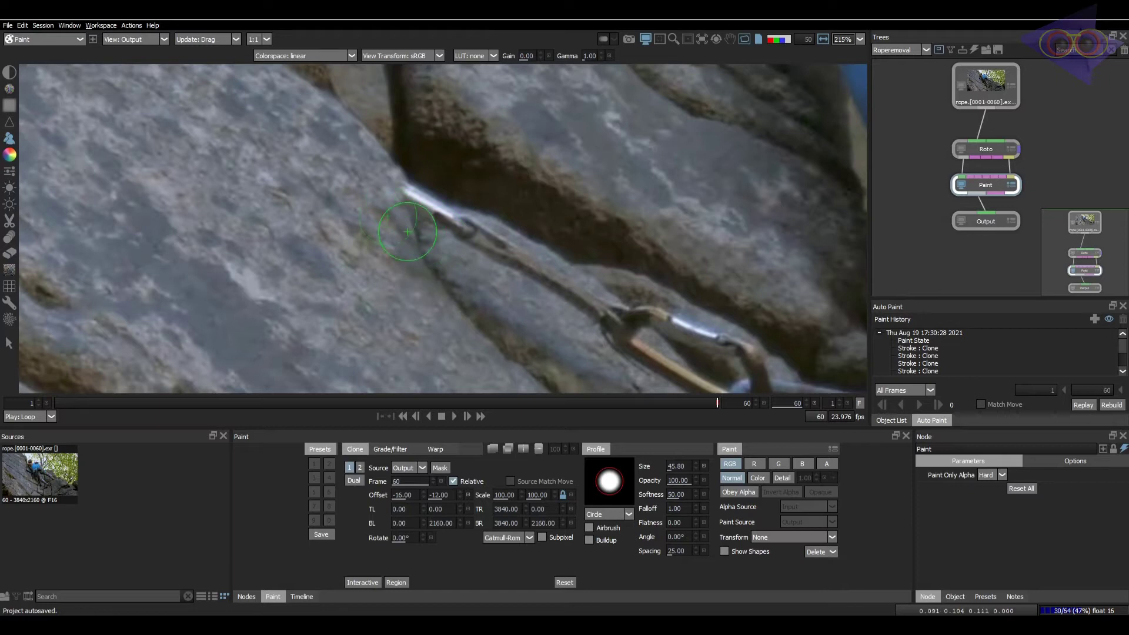
pyautogui.keyDown('ctrl'); pyautogui.moveTo(482, 321); pyautogui.dragTo(432, 253); pyautogui.keyUp('ctrl')
pyautogui.moveTo(411, 209)
pyautogui.keyDown('ctrl'); pyautogui.mouseDown()
pyautogui.moveTo(409, 195)
pyautogui.moveTo(464, 231)
pyautogui.moveTo(428, 213)
pyautogui.moveTo(437, 218)
pyautogui.mouseUp(); pyautogui.keyUp('ctrl')
pyautogui.hotkey('ctrl', 'z')
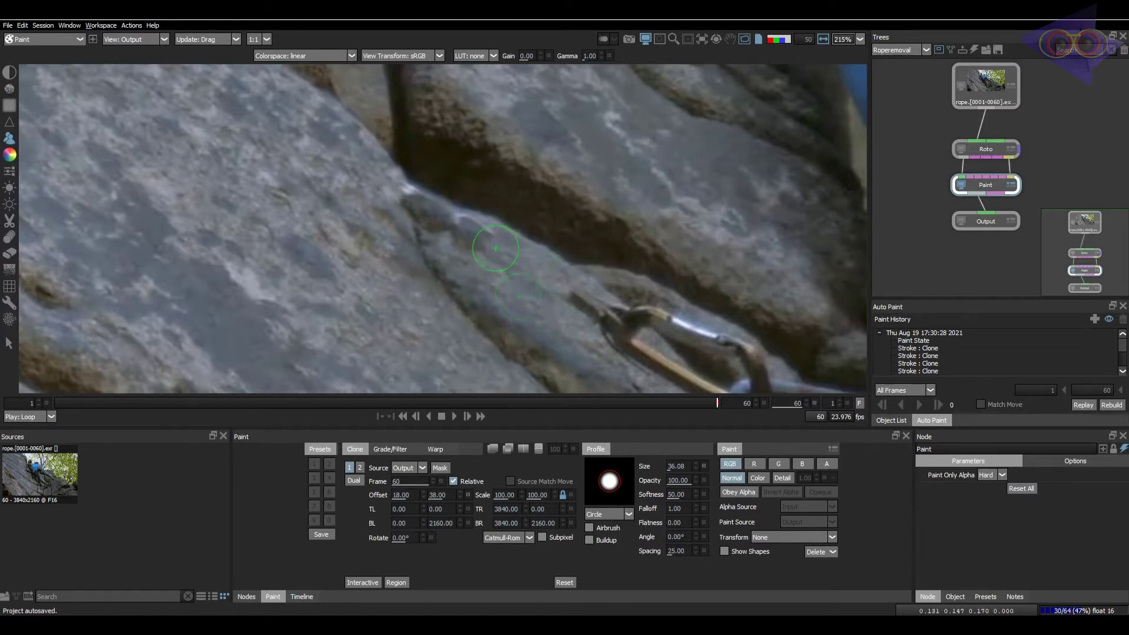
pyautogui.scroll(-2, 455, 228)
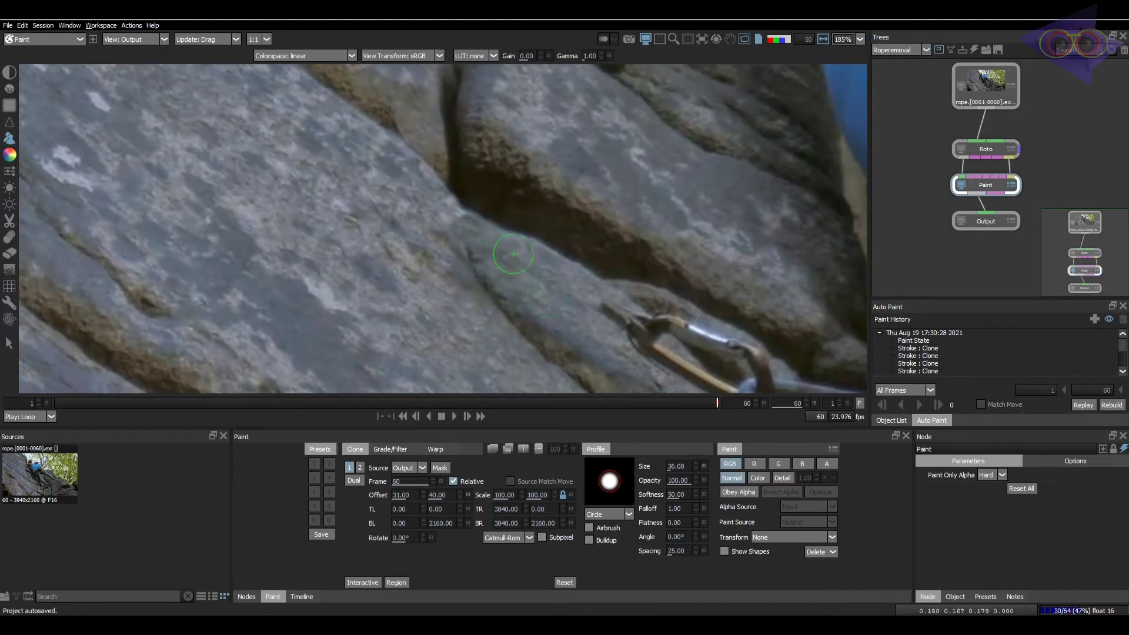
pyautogui.scroll(-2, 513, 254)
# Clone rock over the gold lower side of the rope's carabiner and compare the result with the original input
pyautogui.moveTo(634, 316); pyautogui.dragTo(526, 217, button='middle')
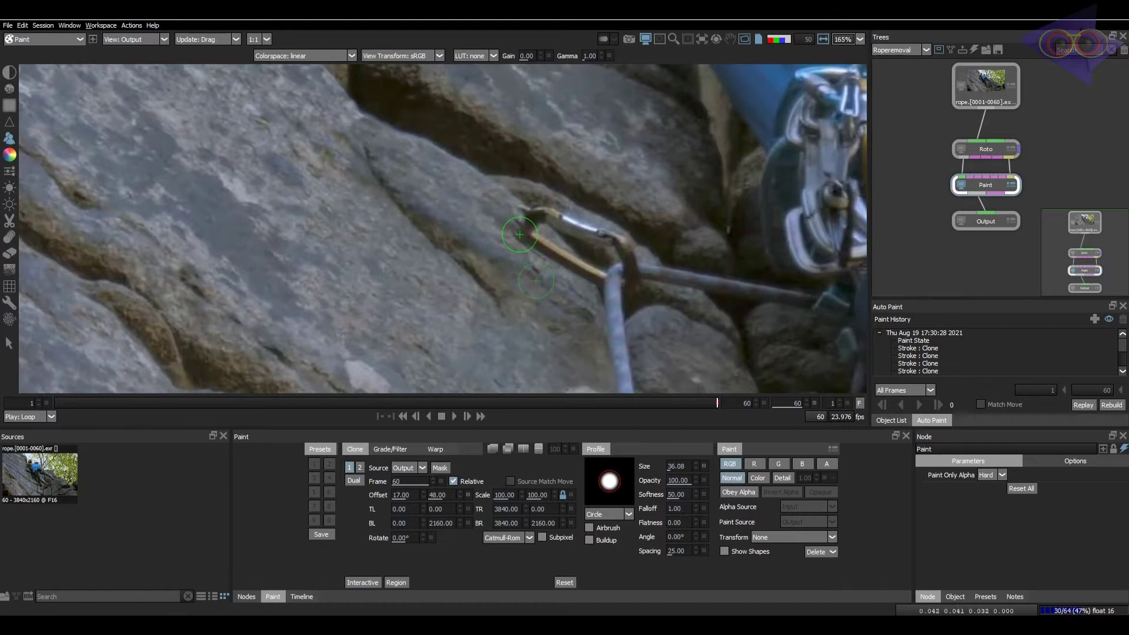
pyautogui.moveTo(548, 245); pyautogui.dragTo(578, 270)
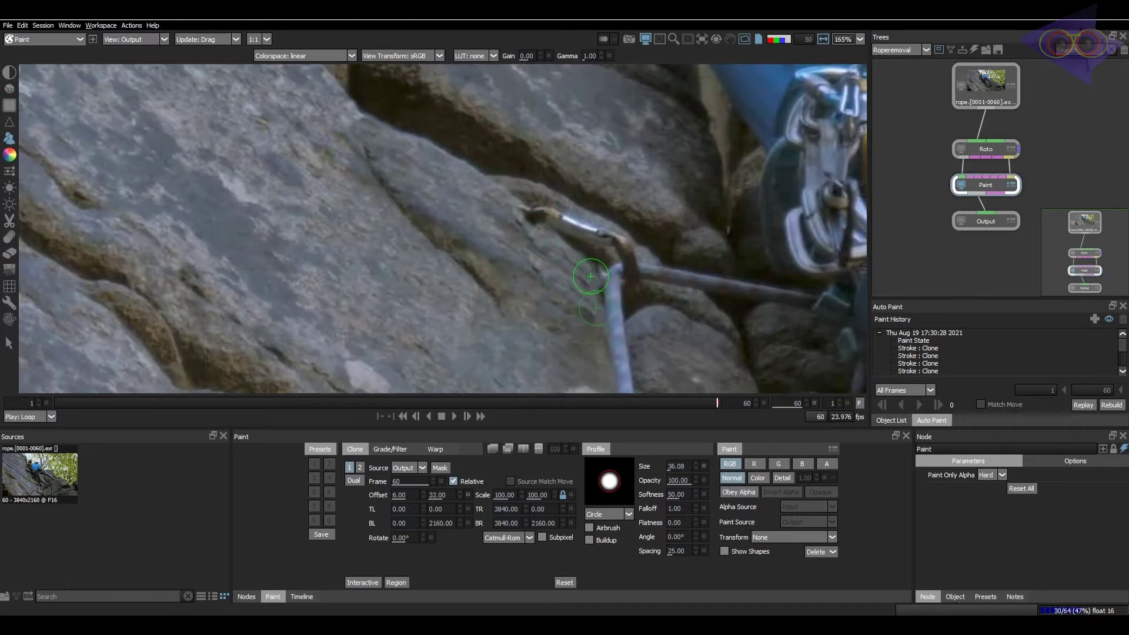
pyautogui.scroll(-6, 647, 276)
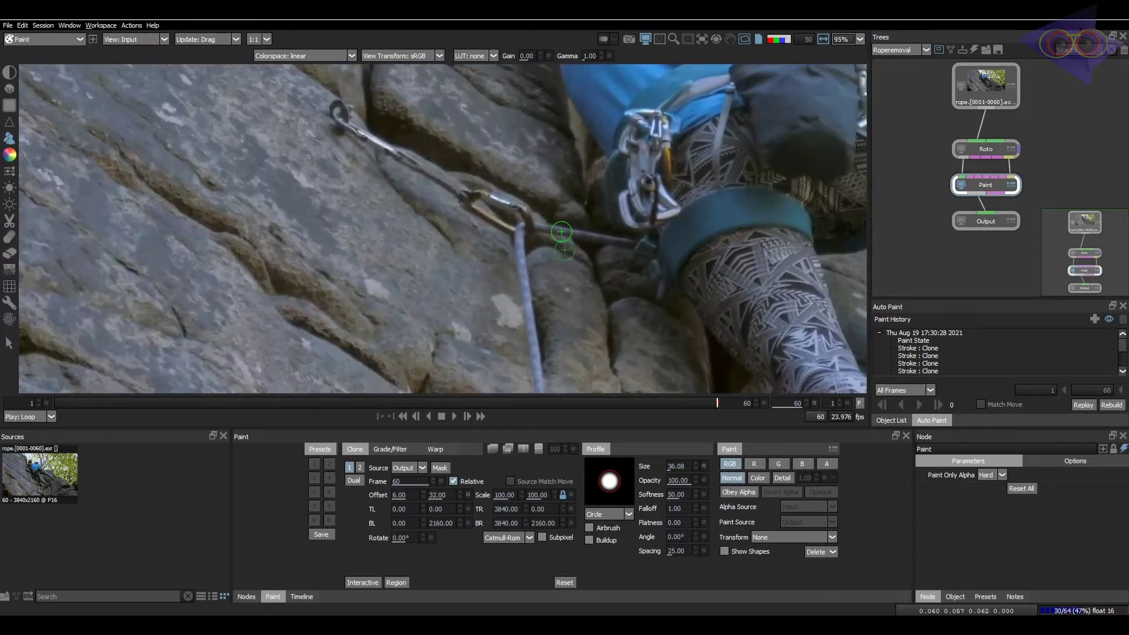
# Scrub the shot to examine the rock behind the hanging rope on other frames
pyautogui.scroll(4, 566, 246)
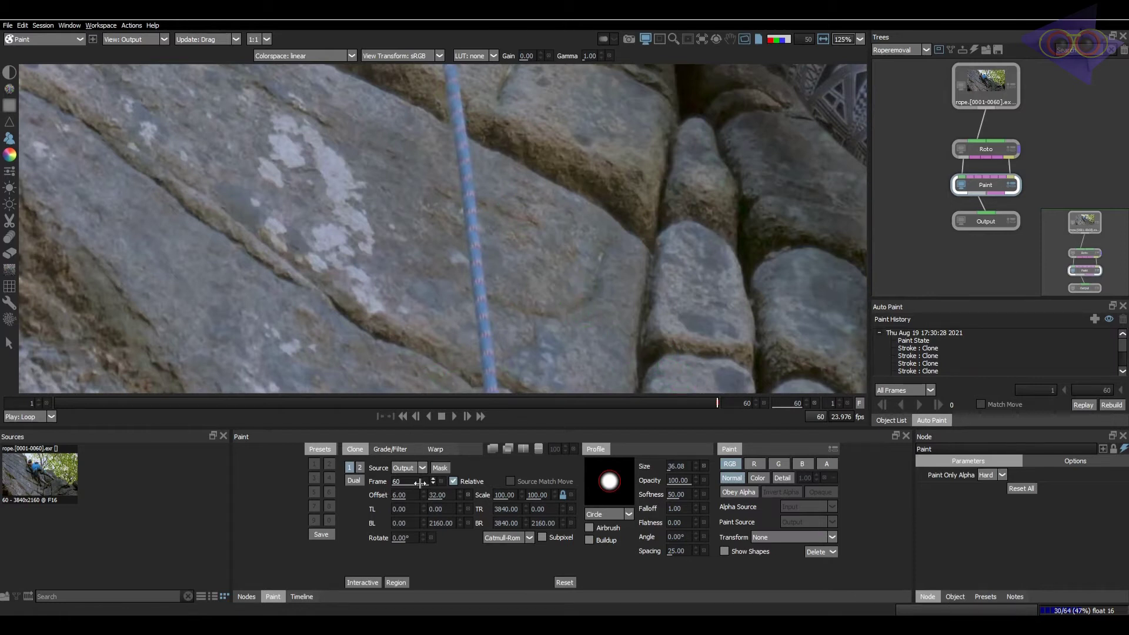
pyautogui.click(402, 481)
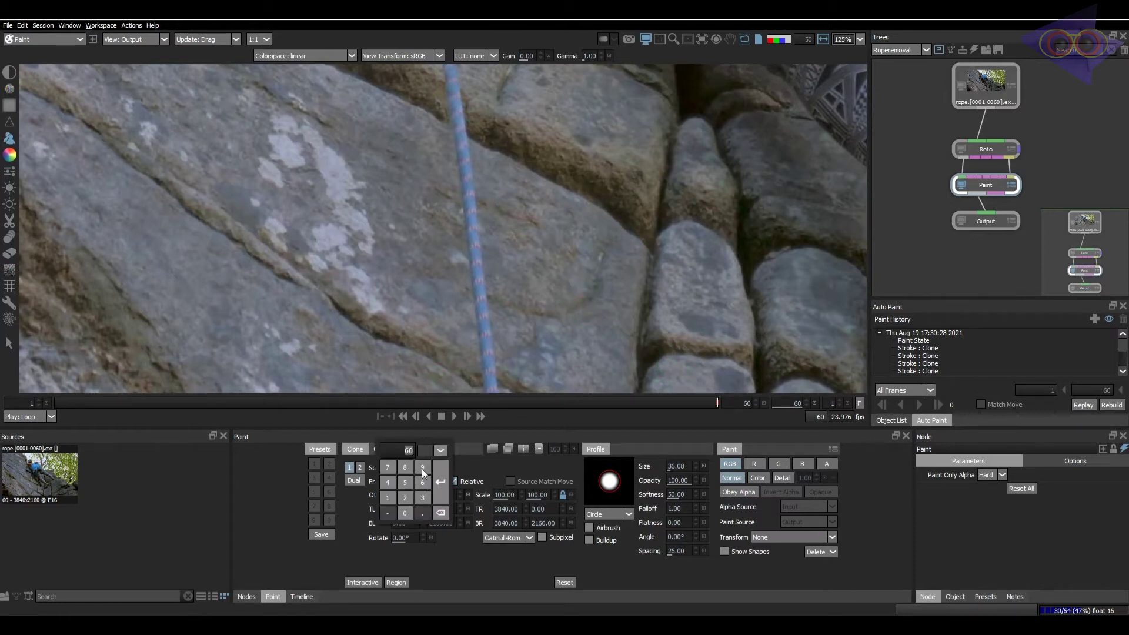
pyautogui.moveTo(686, 402); pyautogui.dragTo(524, 394)
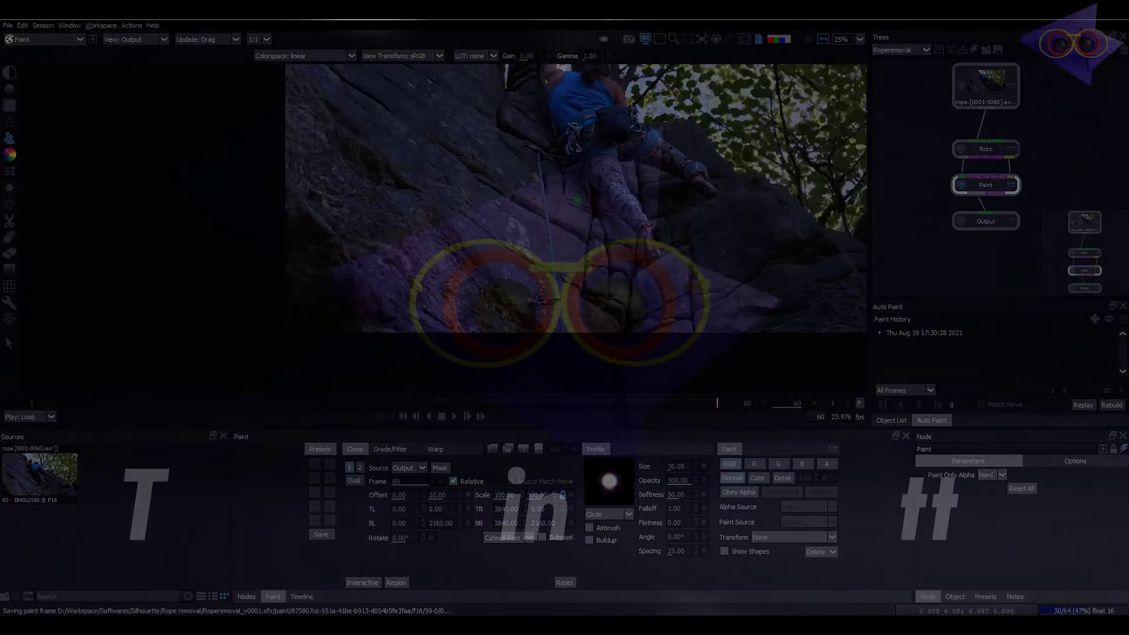
# Create a layer in the Roto node and draw a closed Bezier shape around the rock face beside the rope on frame 60
pyautogui.click(1010, 150)
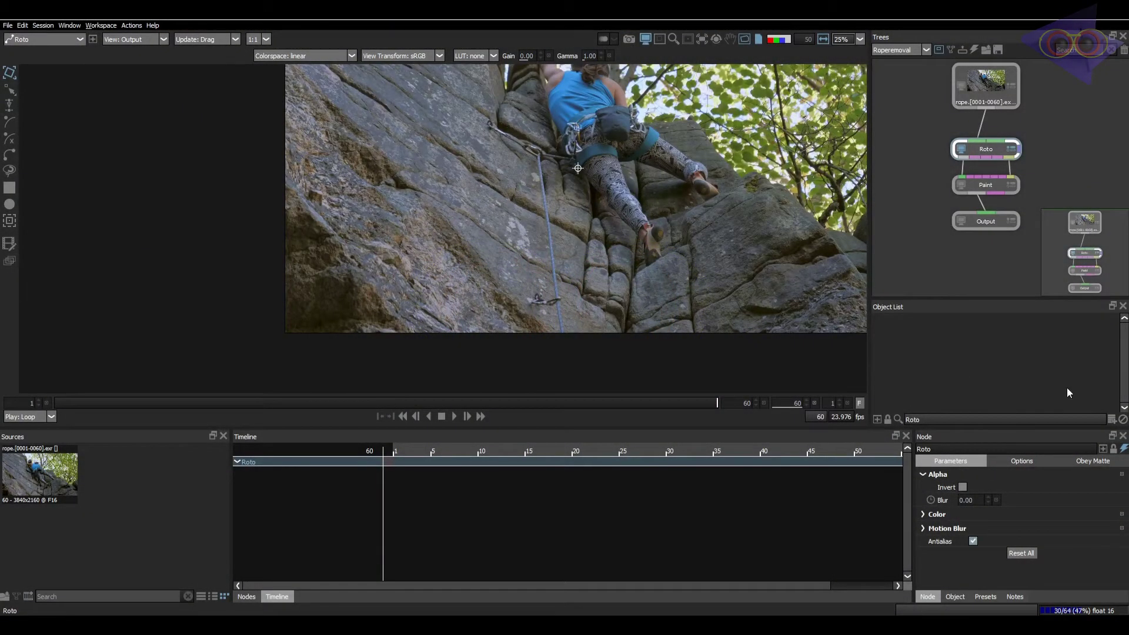
pyautogui.click(1112, 420)
pyautogui.click(13, 154)
pyautogui.scroll(2, 457, 153)
pyautogui.moveTo(434, 150); pyautogui.dragTo(488, 246, button='middle')
pyautogui.click(369, 123)
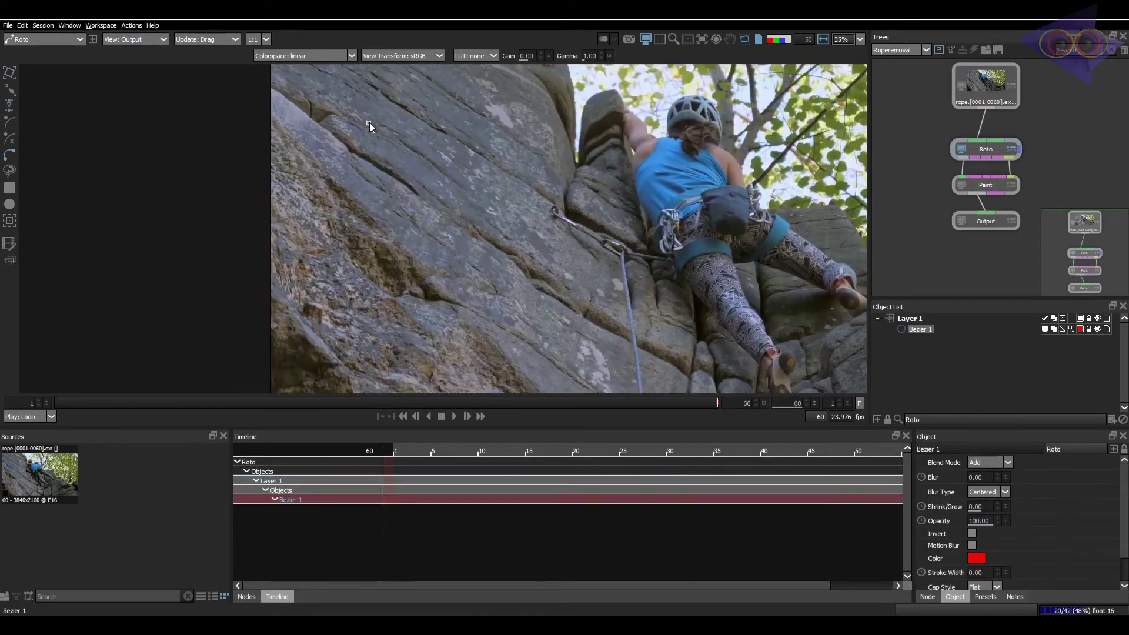
pyautogui.scroll(-2, 524, 168)
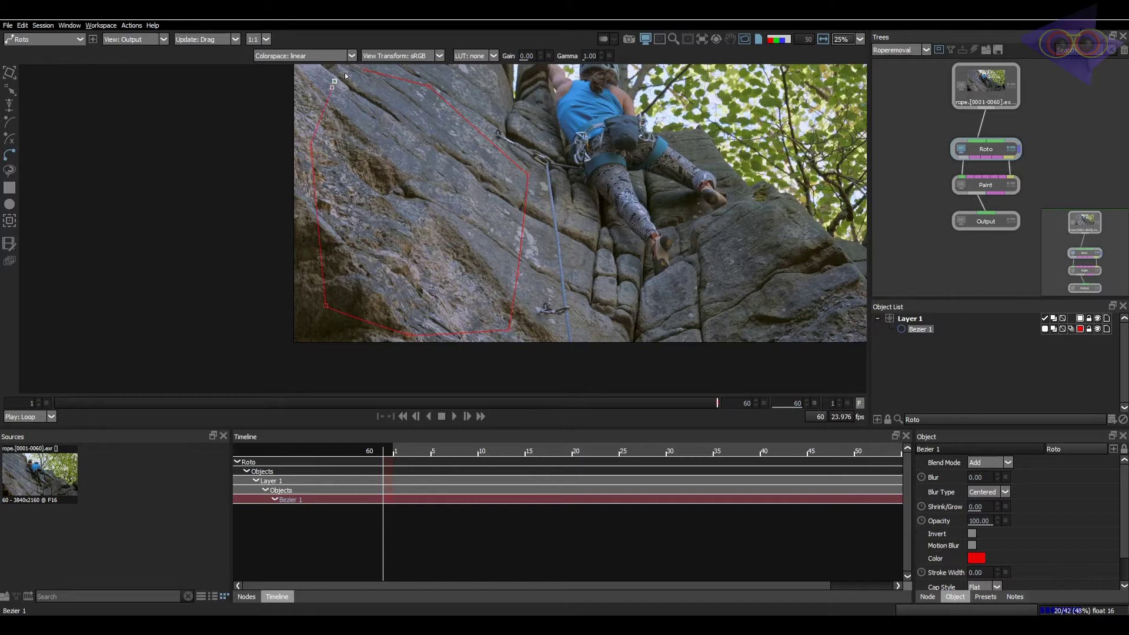
pyautogui.click(364, 70)
pyautogui.moveTo(415, 147); pyautogui.dragTo(425, 207, button='middle')
# Track the Bezier shape backward to frame 1 with the Mocha Tracker, using only translation, scale and rotation
pyautogui.press('t')
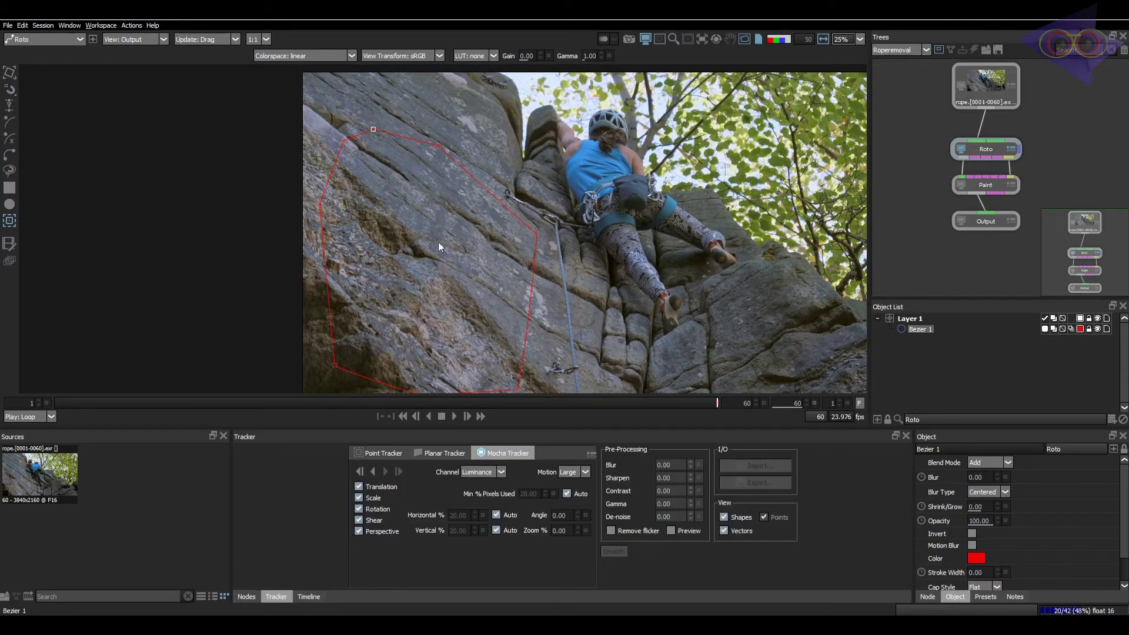
pyautogui.click(359, 510)
pyautogui.click(373, 473)
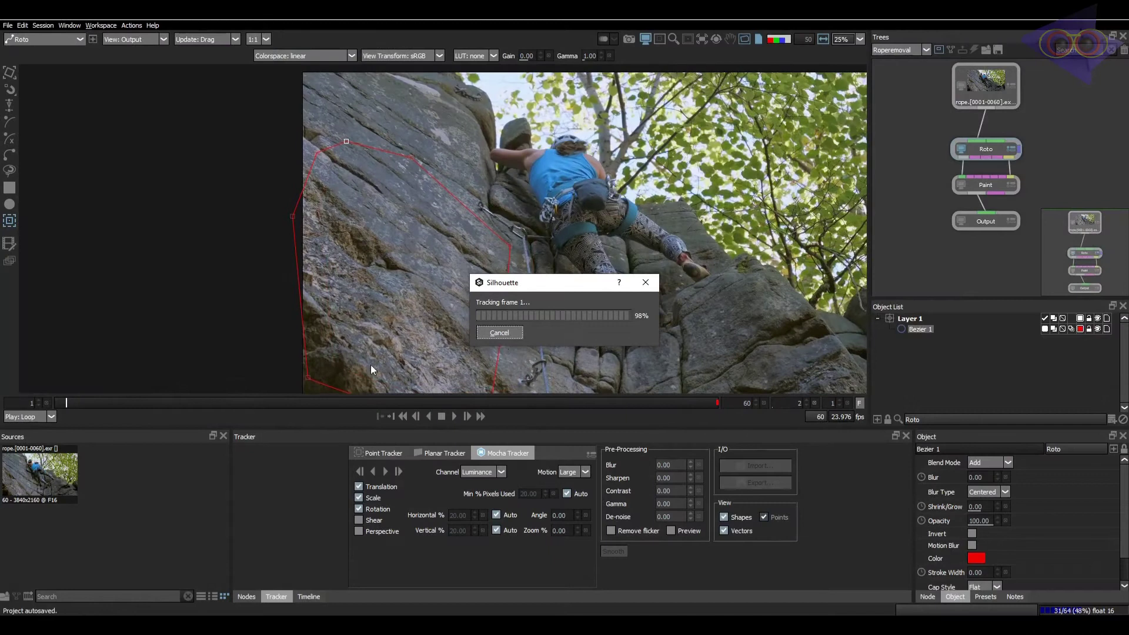
# Stabilize the viewer on the active layer and scrub the shot to check the track
pyautogui.moveTo(123, 402); pyautogui.dragTo(493, 403)
pyautogui.click(702, 42)
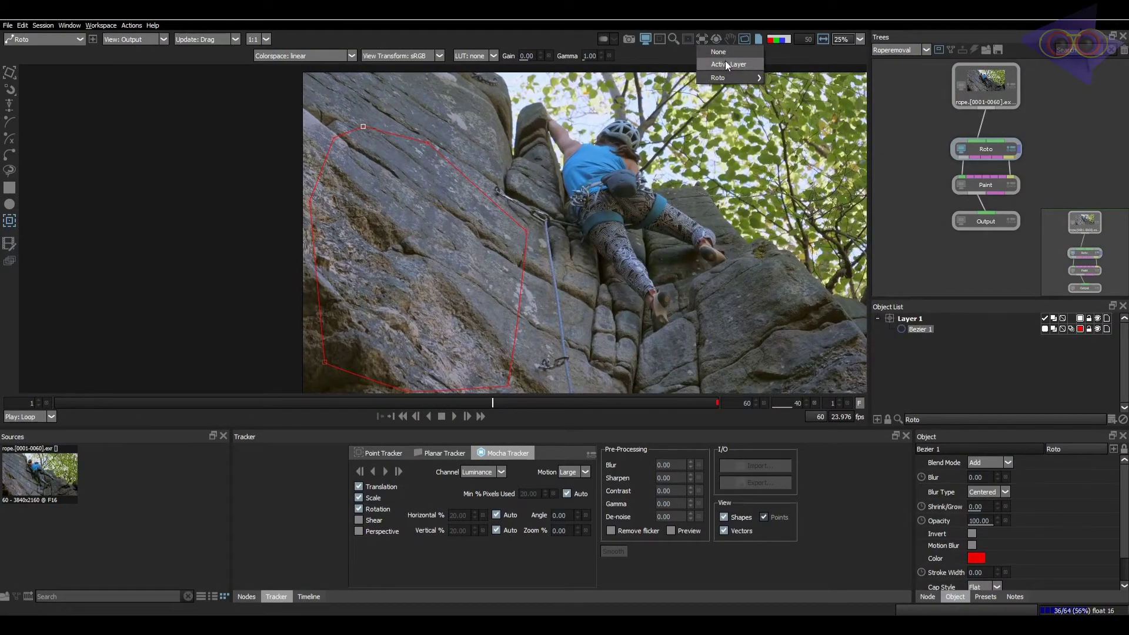
pyautogui.click(725, 62)
pyautogui.moveTo(389, 402); pyautogui.dragTo(790, 391)
# Scrub the final frames and examine the stabilized rock around the carabiners and down the rope to the lower bolt
pyautogui.scroll(10, 547, 229)
pyautogui.scroll(-2, 533, 249)
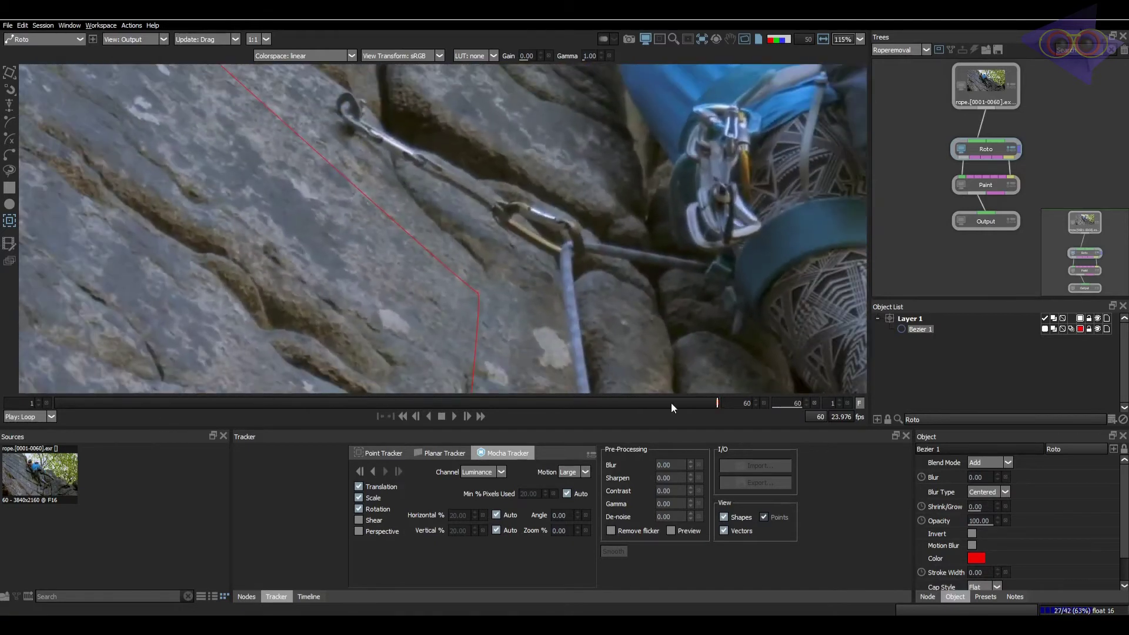
pyautogui.moveTo(698, 406); pyautogui.dragTo(720, 403)
pyautogui.scroll(-4, 601, 219)
pyautogui.moveTo(586, 329); pyautogui.dragTo(557, 165, button='middle')
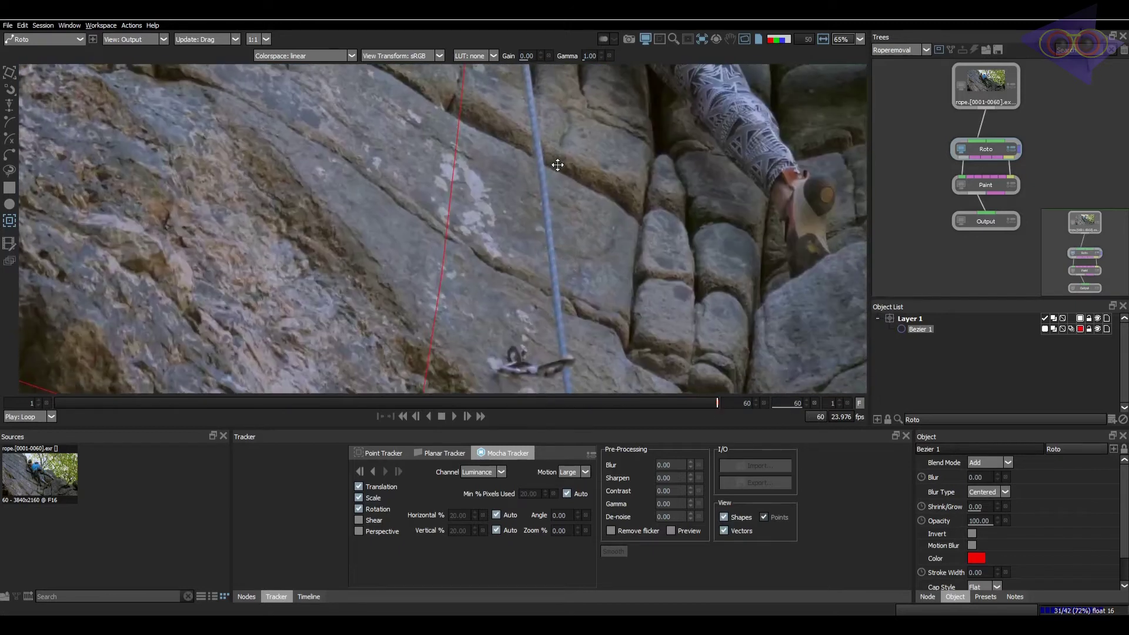
pyautogui.moveTo(565, 283); pyautogui.dragTo(554, 232, button='middle')
pyautogui.moveTo(713, 403)
pyautogui.mouseDown()
pyautogui.moveTo(55, 404)
pyautogui.moveTo(605, 427)
pyautogui.moveTo(894, 406)
pyautogui.mouseUp()
pyautogui.moveTo(628, 277); pyautogui.dragTo(632, 308, button='middle')
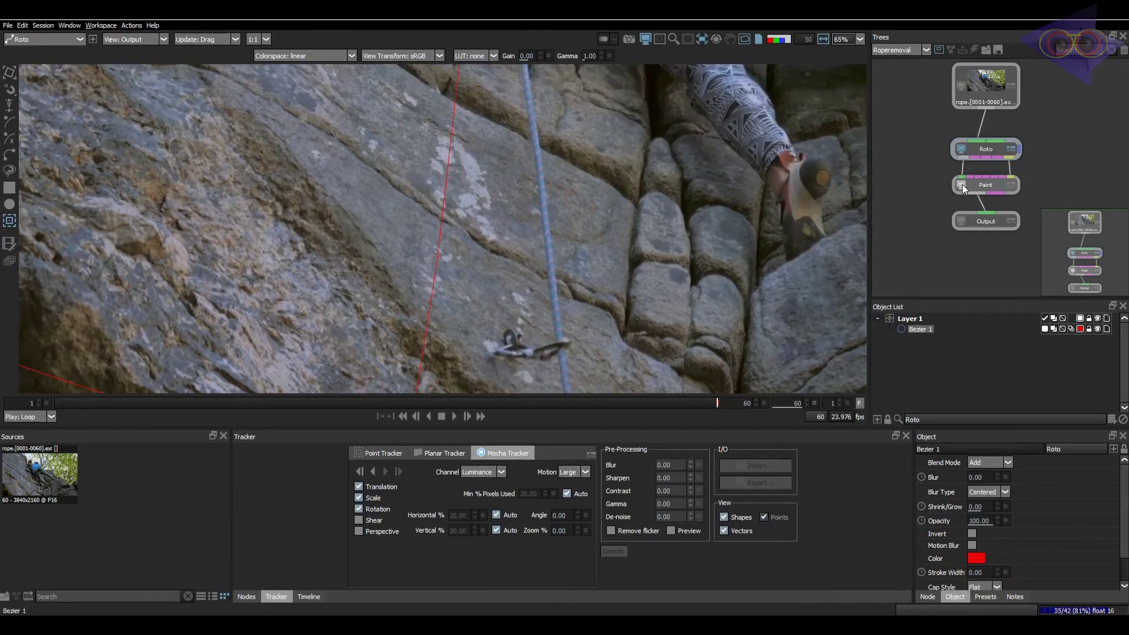
# Return to the Paint node and set the clone source frame to 1, checking its overlay against frame 60
pyautogui.click(1002, 183)
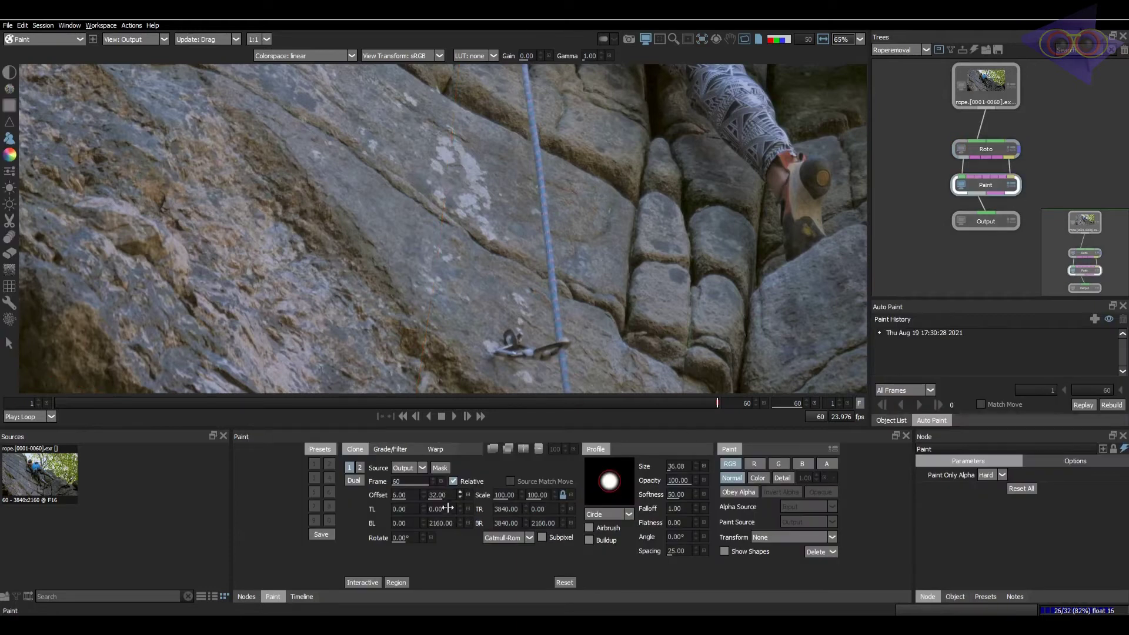
pyautogui.click(431, 483)
pyautogui.click(412, 481)
pyautogui.write('1')
pyautogui.press('Return')
pyautogui.keyDown('shift'); pyautogui.moveTo(512, 224); pyautogui.dragTo(513, 236); pyautogui.keyUp('shift')
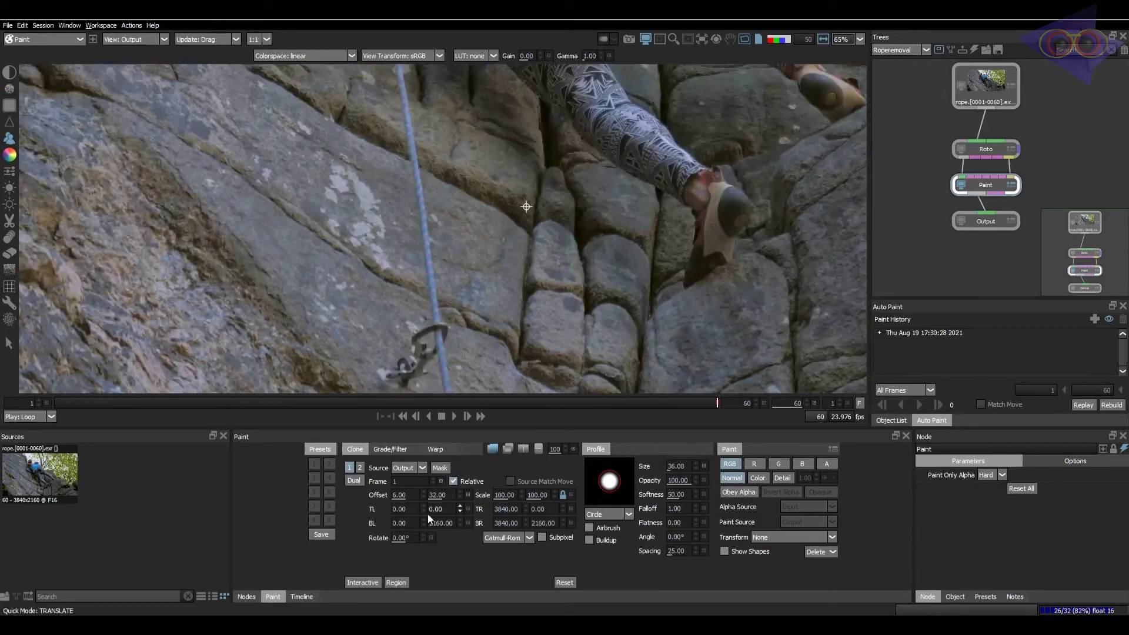
# Set the paint Transform to Layer 1, enable Source Match Move and compare the source overlay with the current frame
pyautogui.click(788, 537)
pyautogui.click(764, 555)
pyautogui.click(512, 482)
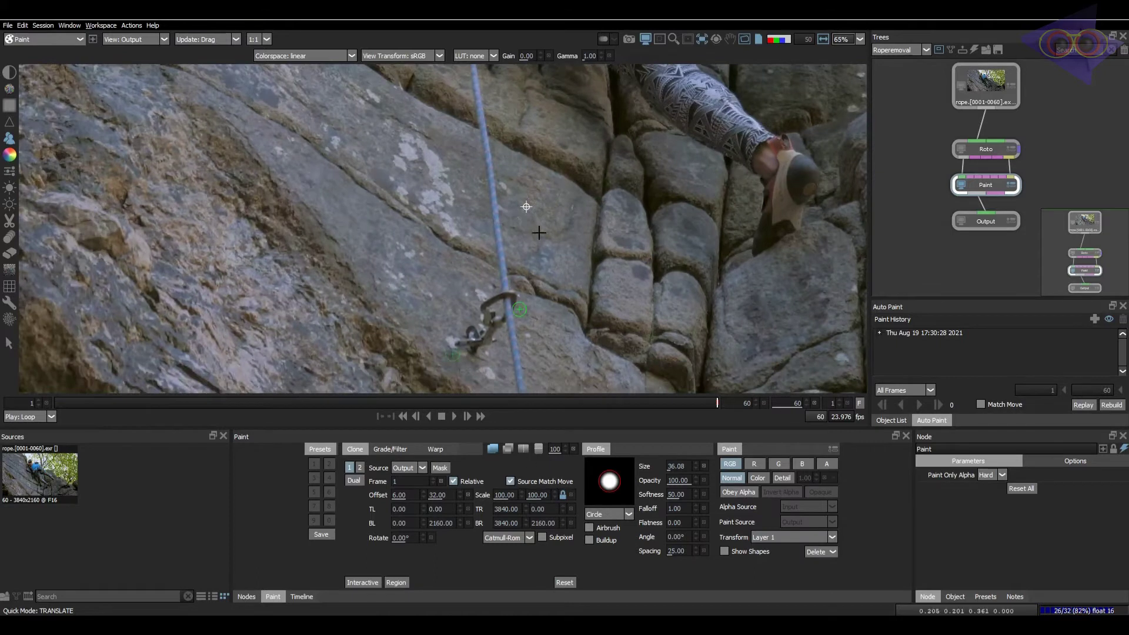
pyautogui.press('`')
pyautogui.press('`')
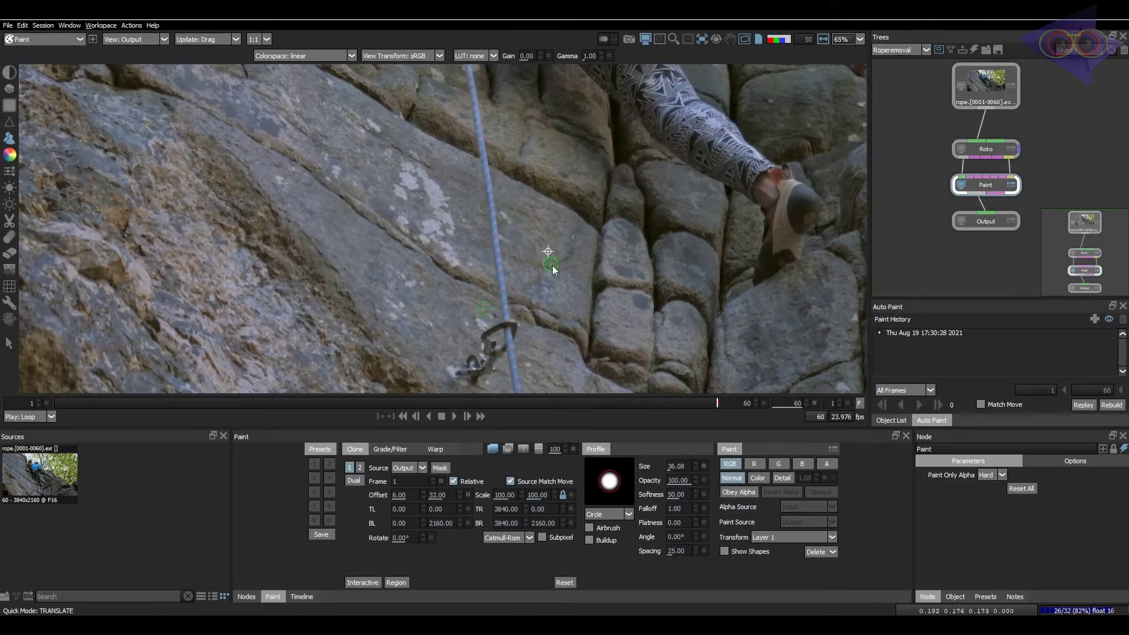
# Reset the clone settings, re-enable Source Match Move and align the frame 1 source with an offset of 2, 1
pyautogui.click(564, 581)
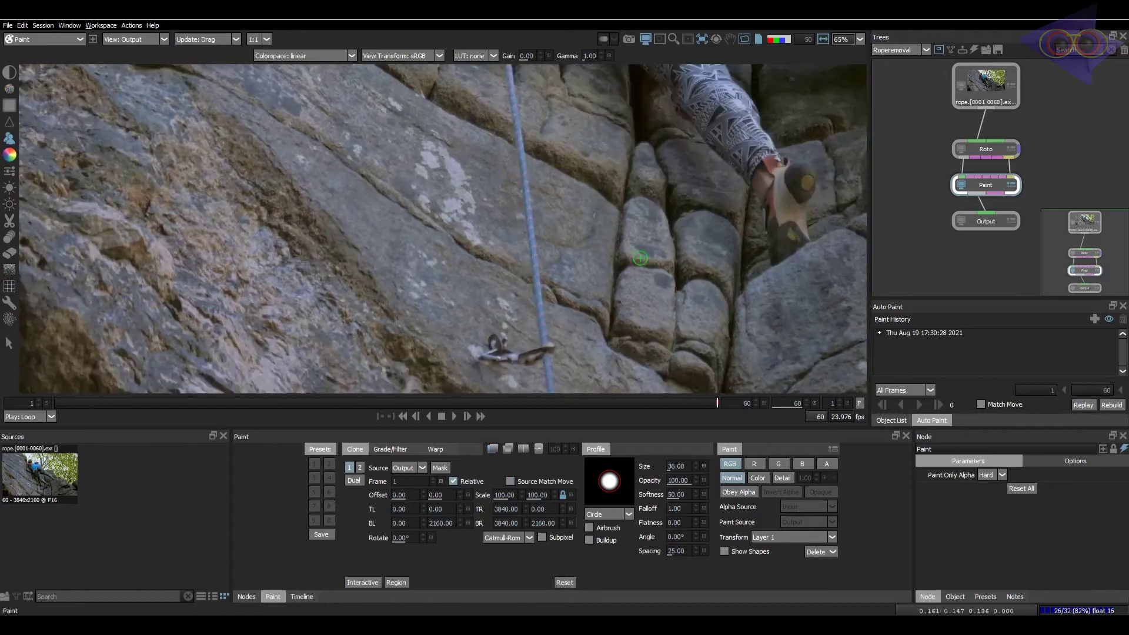
pyautogui.click(511, 482)
pyautogui.click(516, 480)
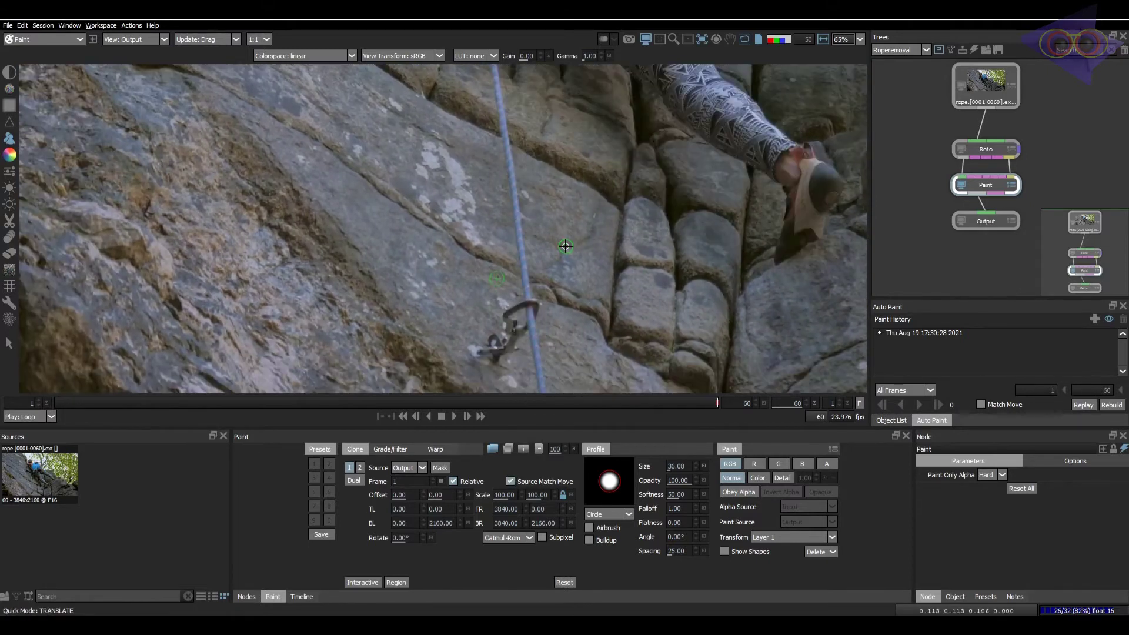
pyautogui.scroll(4, 575, 246)
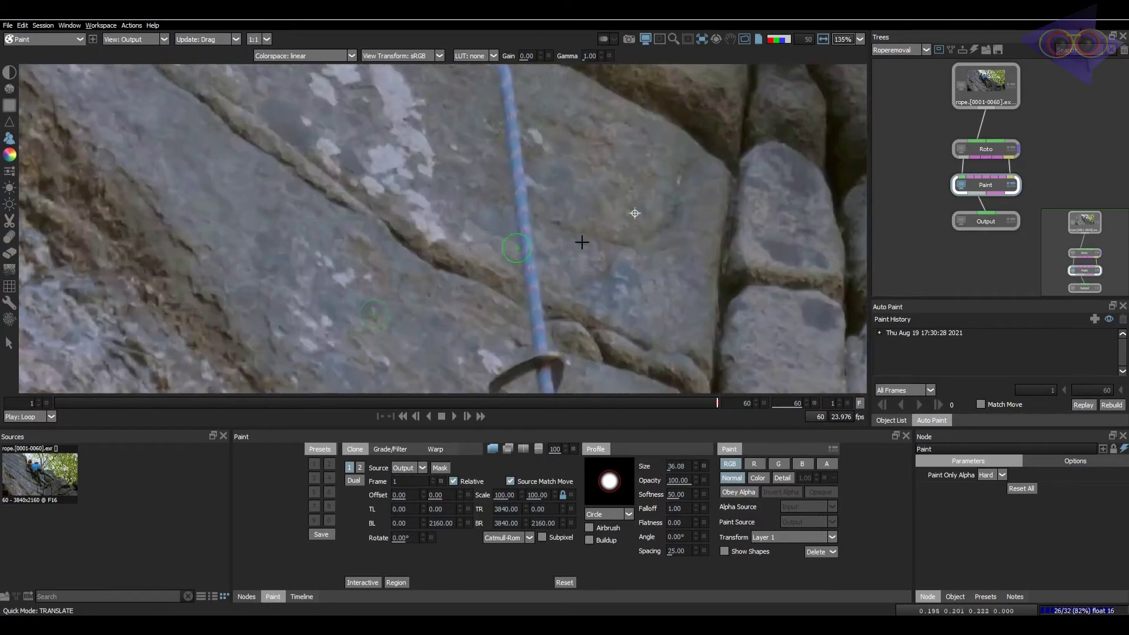
pyautogui.press('q')
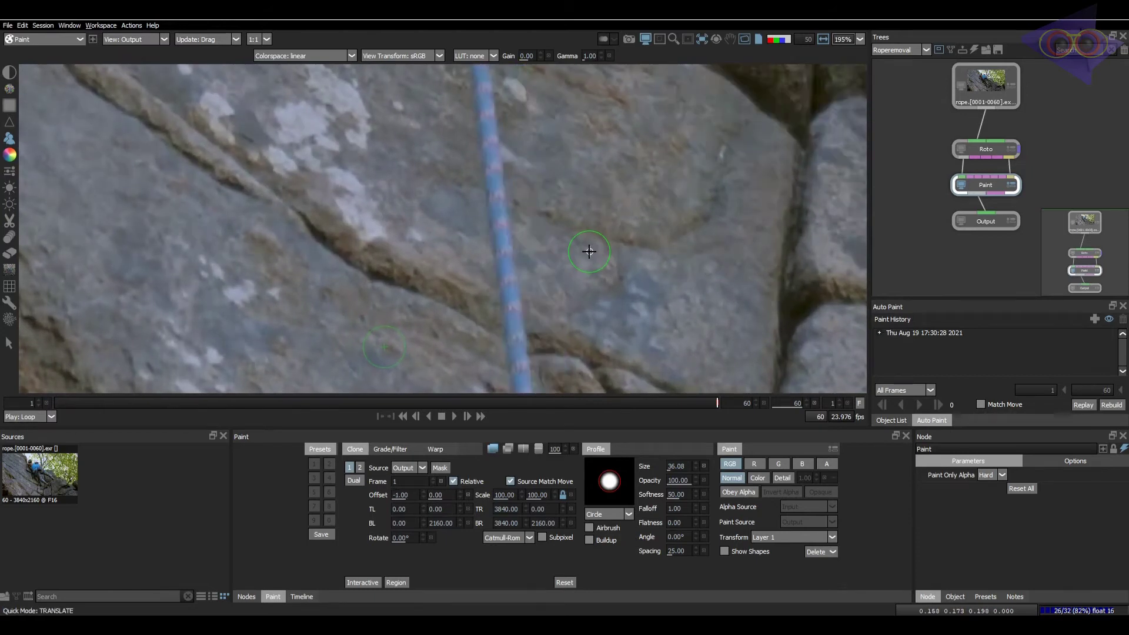
pyautogui.hotkey('shift', 'Down')
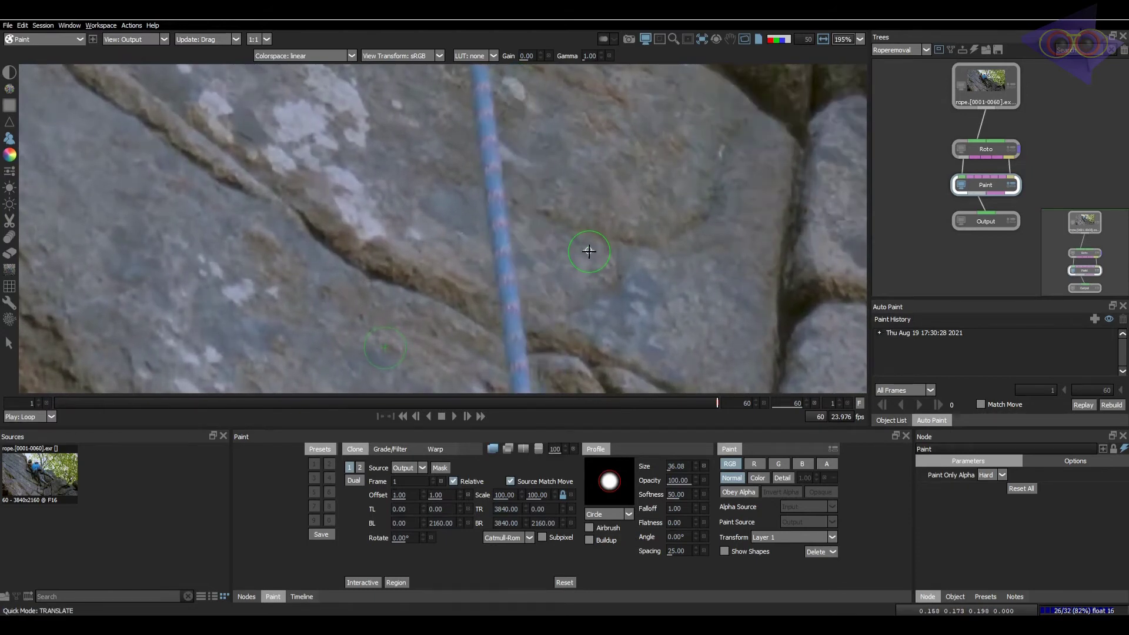
pyautogui.press('shift')
pyautogui.press('Right')
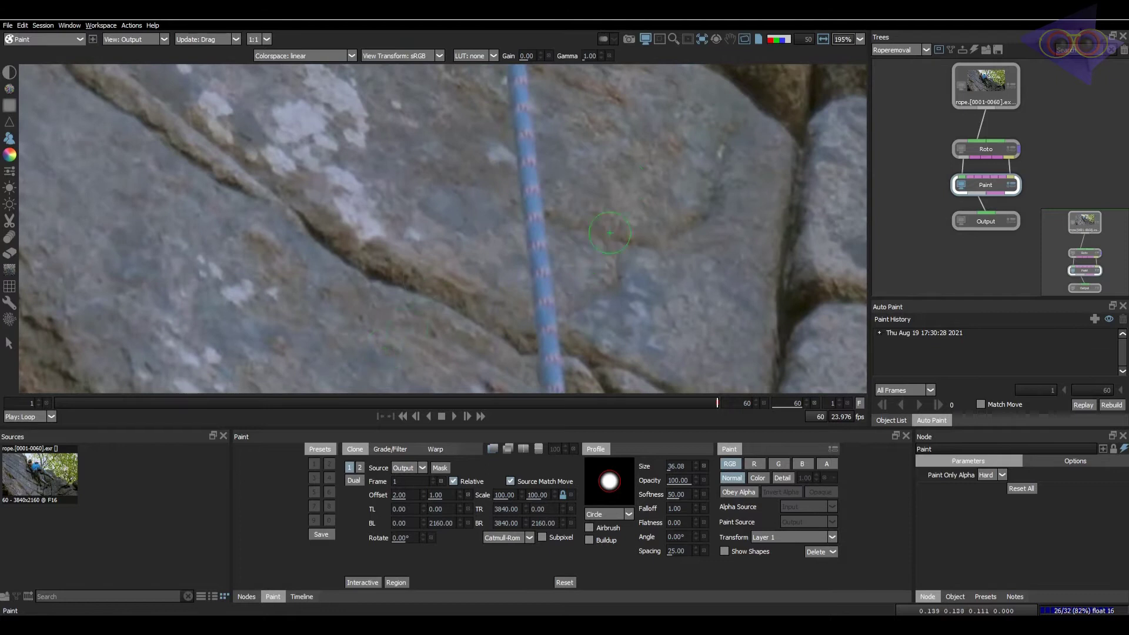
# Clone the clean rock from frame 1 over the rope across the slab below the dark crack
pyautogui.moveTo(532, 165); pyautogui.dragTo(544, 350)
pyautogui.scroll(-3, 544, 257)
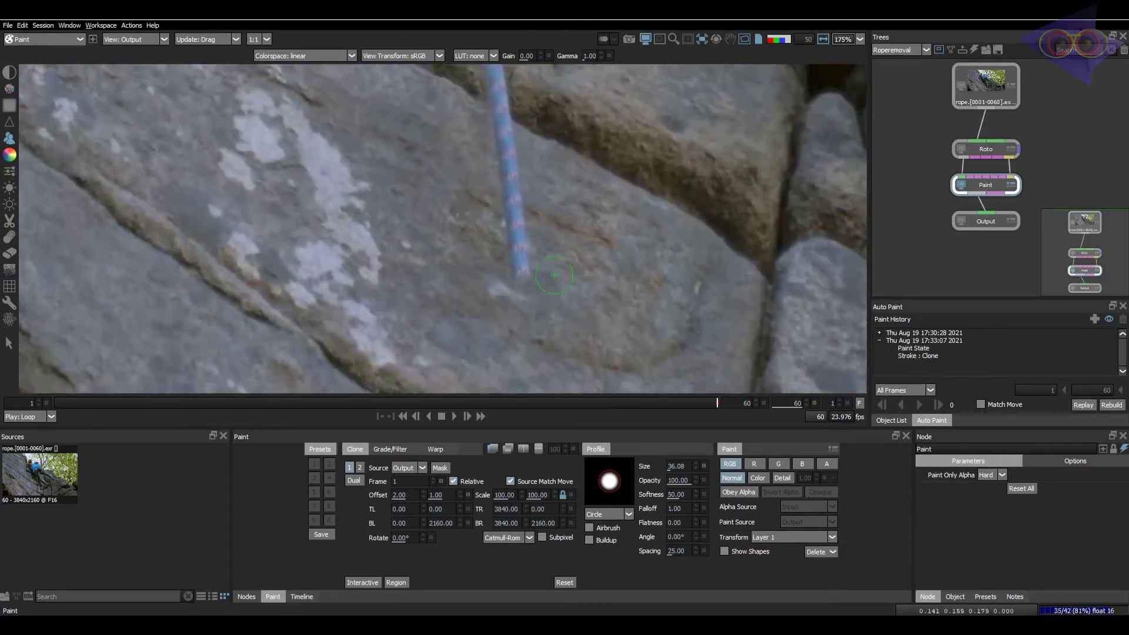
pyautogui.moveTo(532, 269); pyautogui.dragTo(522, 202)
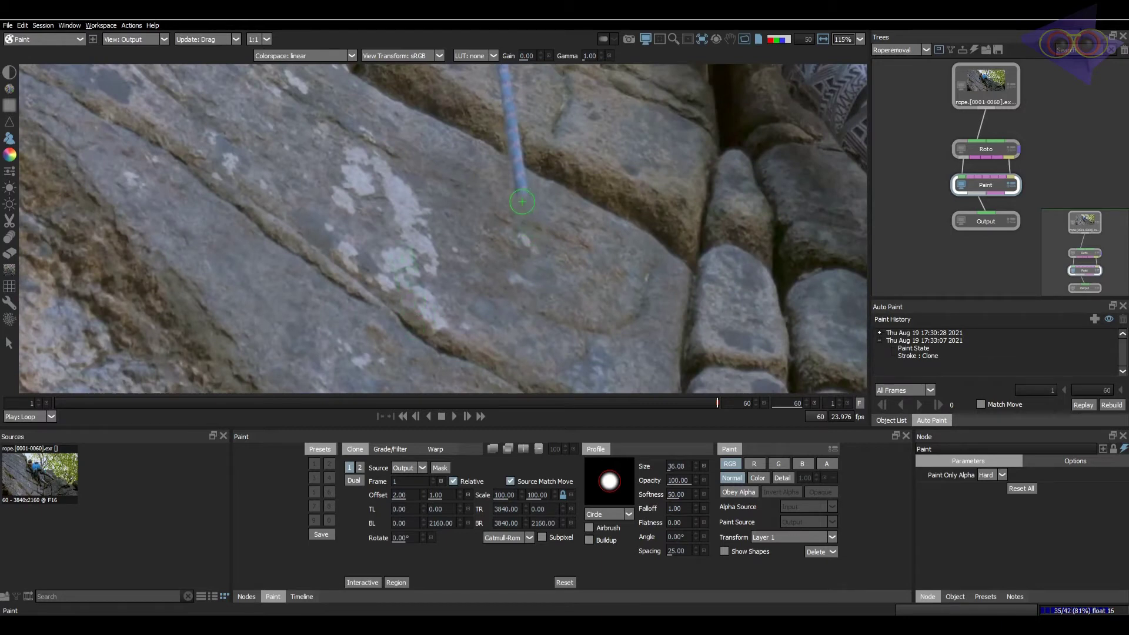
# Compare the source overlay farther up, and clone the frame 1 rock over the rope where it crosses the crack
pyautogui.moveTo(552, 204); pyautogui.dragTo(557, 267, button='middle')
pyautogui.press('`')
pyautogui.press('`')
pyautogui.press('`')
pyautogui.moveTo(567, 206); pyautogui.dragTo(601, 302, button='middle')
pyautogui.press('`')
pyautogui.press('`')
pyautogui.press('`')
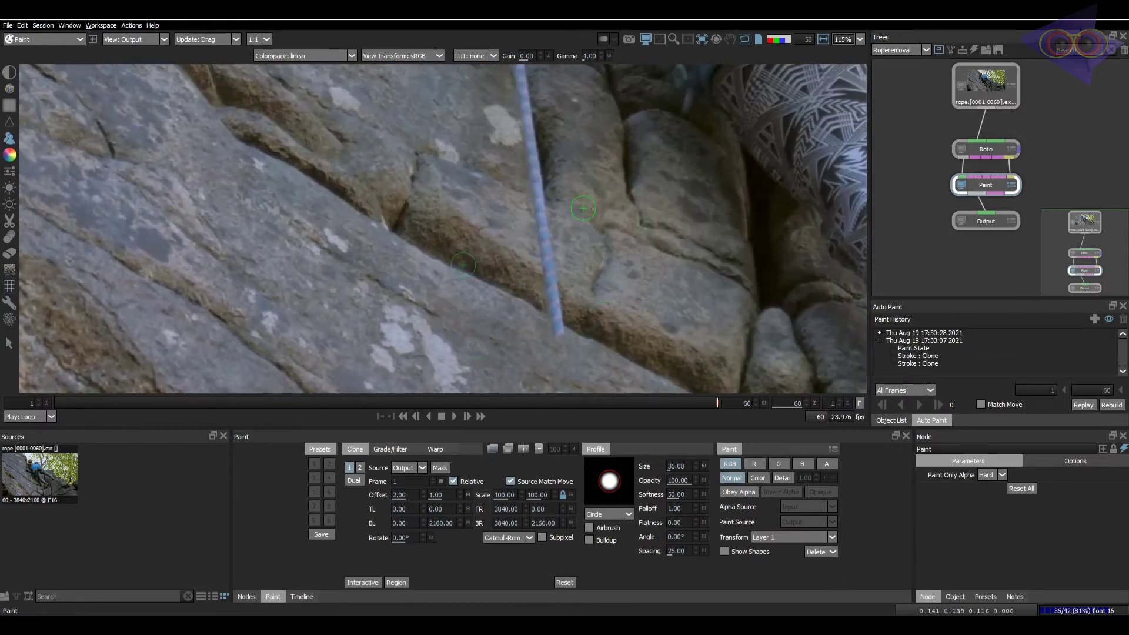
pyautogui.moveTo(537, 185); pyautogui.dragTo(539, 205)
pyautogui.moveTo(550, 293); pyautogui.dragTo(572, 354)
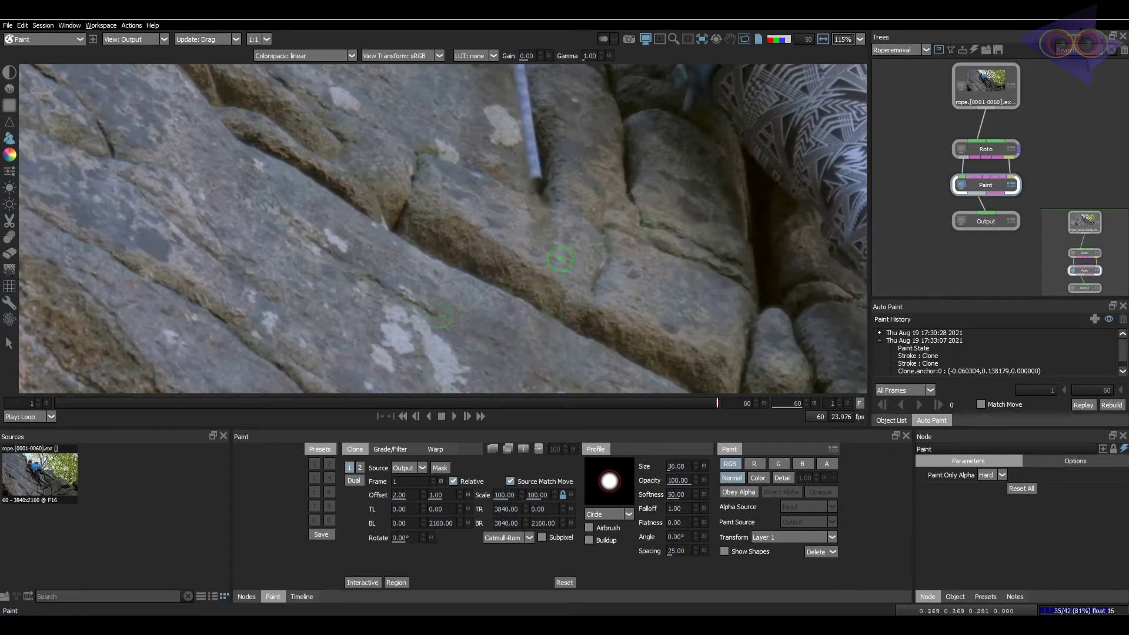
# Undo the last clone strokes and re-clone the frame 1 rock over the rope around the dark crack with brush softness 100
pyautogui.hotkey('ctrl', 'z')
pyautogui.hotkey('ctrl', 'z')
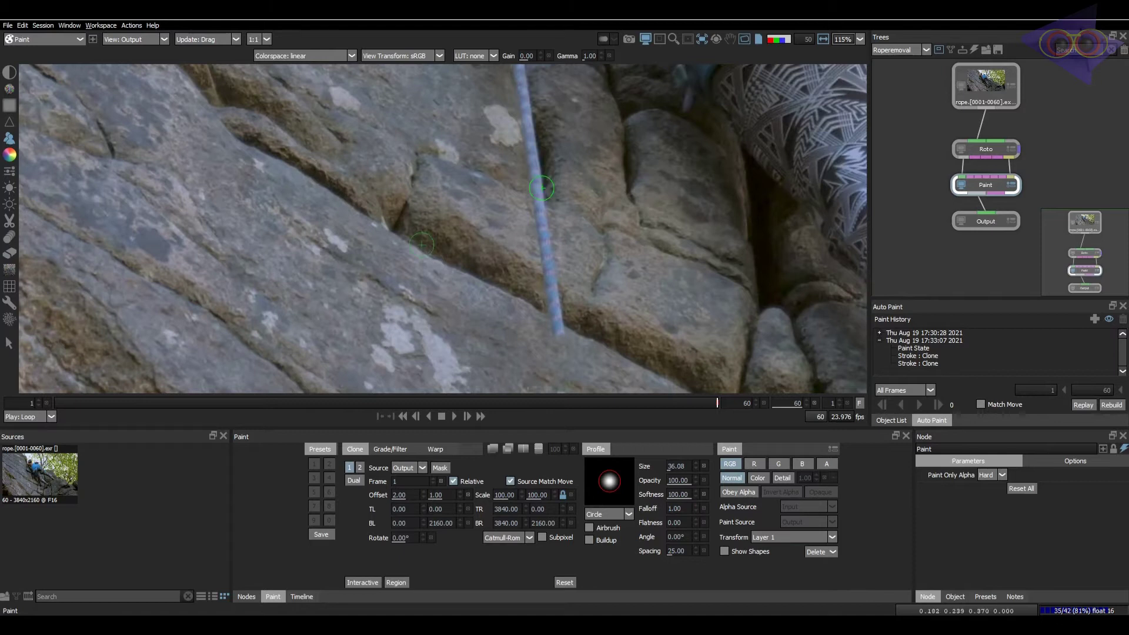
pyautogui.moveTo(551, 288); pyautogui.dragTo(560, 339)
pyautogui.scroll(4, 542, 181)
pyautogui.moveTo(542, 181); pyautogui.dragTo(549, 267, button='middle')
pyautogui.moveTo(549, 267); pyautogui.dragTo(516, 126)
# Realign the frame 1 source to an offset of 2, 2 and clone over the rope farther up the rock
pyautogui.moveTo(572, 194); pyautogui.dragTo(588, 347, button='middle')
pyautogui.scroll(3, 565, 305)
pyautogui.keyDown('shift'); pyautogui.moveTo(548, 267); pyautogui.dragTo(531, 228); pyautogui.keyUp('shift')
pyautogui.scroll(-7, 593, 288)
pyautogui.moveTo(597, 300); pyautogui.dragTo(592, 121, button='middle')
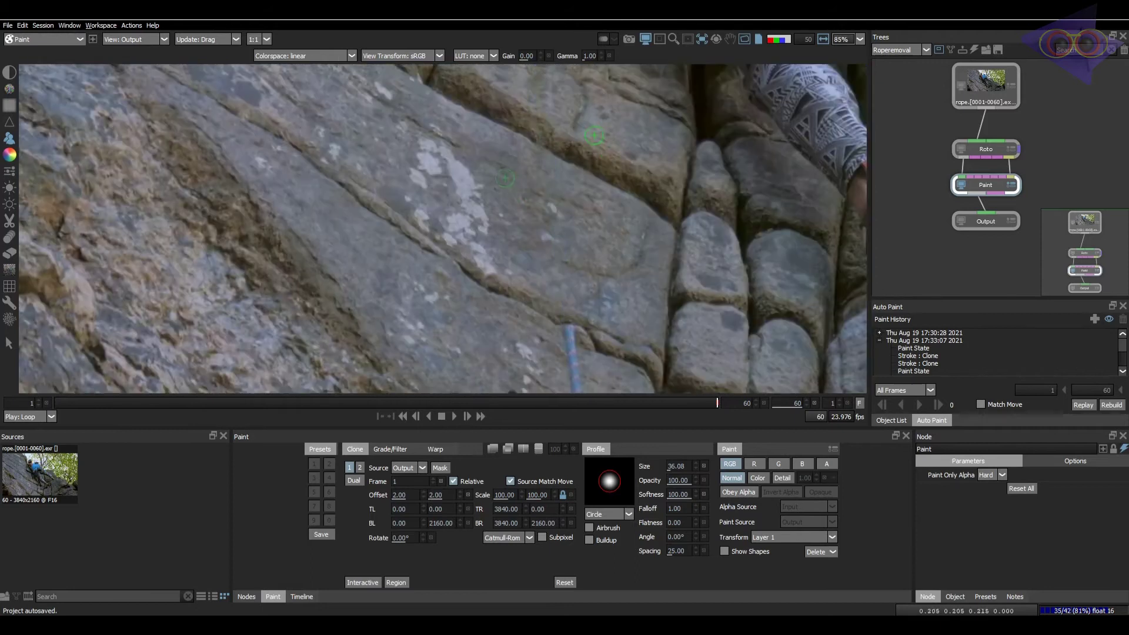
# Align the frame 1 source to an offset of 1, 1 at the rope above the lower bolt, undoing the last stroke
pyautogui.moveTo(611, 371); pyautogui.dragTo(590, 209, button='middle')
pyautogui.moveTo(554, 136)
pyautogui.keyDown('shift'); pyautogui.mouseDown()
pyautogui.moveTo(569, 144)
pyautogui.moveTo(551, 200)
pyautogui.mouseUp(); pyautogui.keyUp('shift')
pyautogui.hotkey('ctrl', 'z')
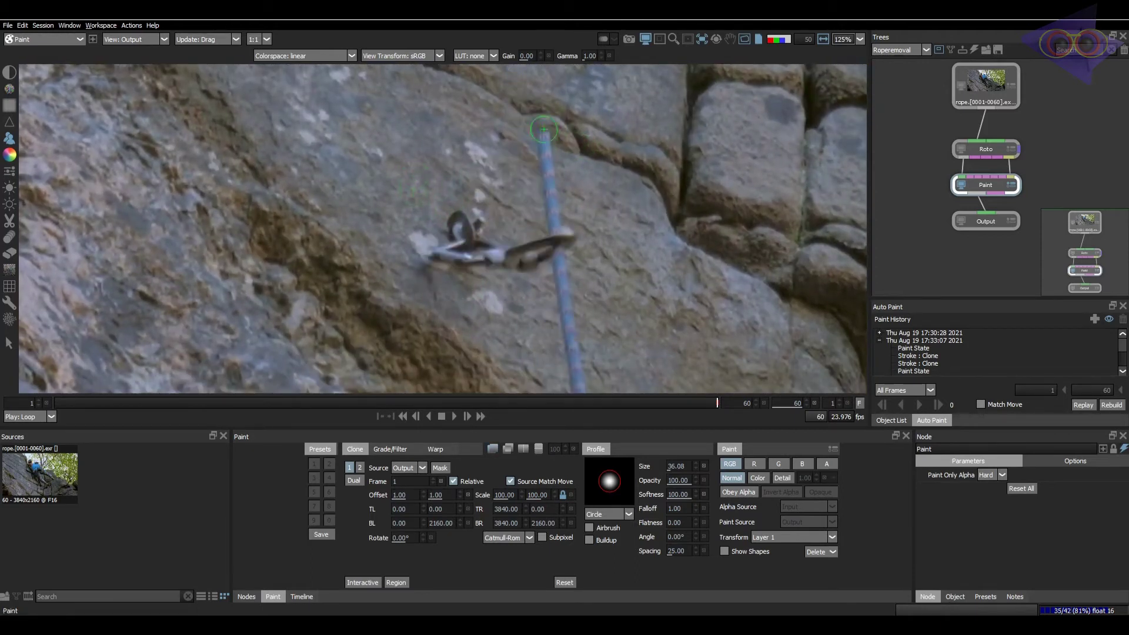
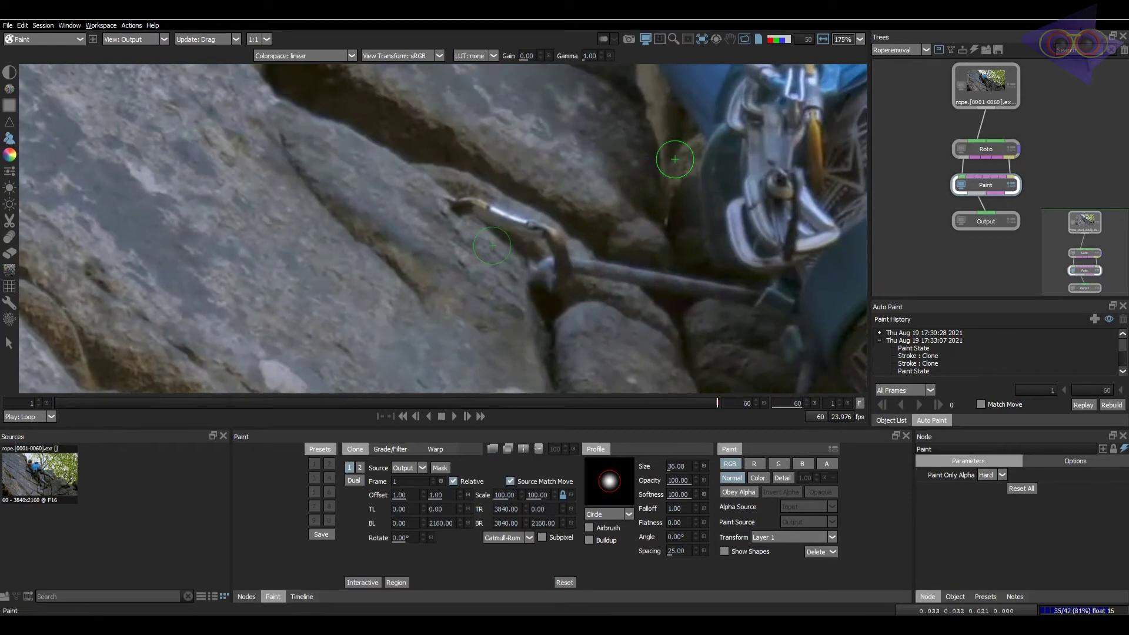
# Compare the carabiner area with the original and start covering the carabiner with cloned rock, using brush size 26.72 and offset 3, -38
pyautogui.press('`')
pyautogui.press('`')
pyautogui.press('`')
pyautogui.press('Down')
pyautogui.press('`')
pyautogui.scroll(2, 517, 217)
pyautogui.press('d')
pyautogui.moveTo(507, 222); pyautogui.dragTo(517, 215)
pyautogui.press('c')
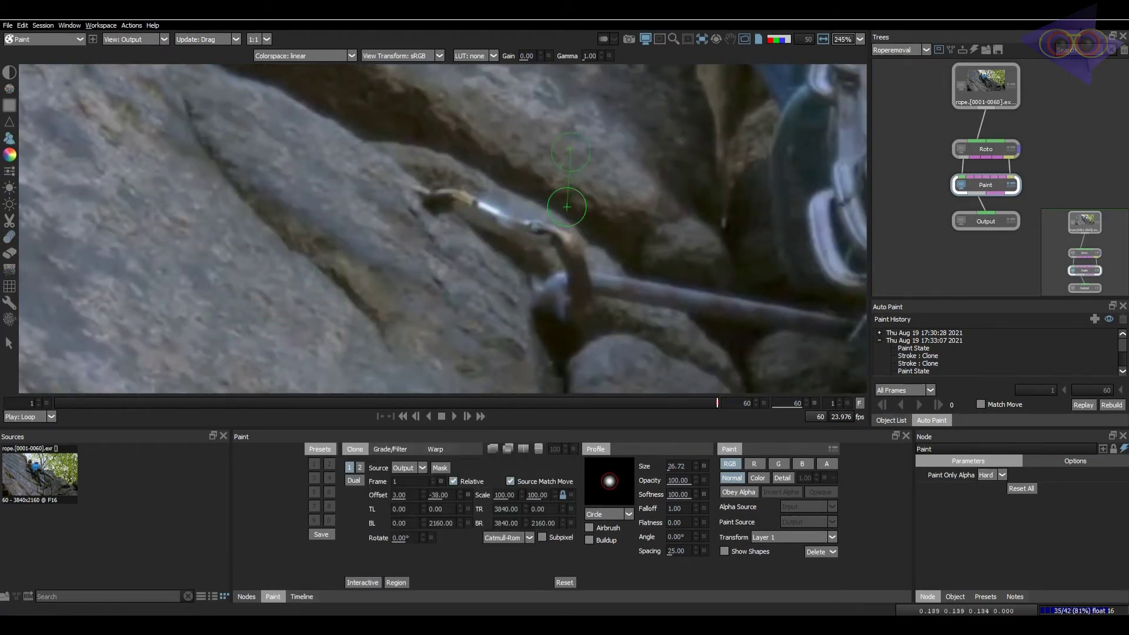
pyautogui.keyDown('shift'); pyautogui.moveTo(452, 199); pyautogui.dragTo(510, 217); pyautogui.keyUp('shift')
# Set the clone source to frame 60 without Source Match Move and clone neighbouring rock over the carabiner at offset 54, 46
pyautogui.click(397, 485)
pyautogui.press('d')
pyautogui.press('c')
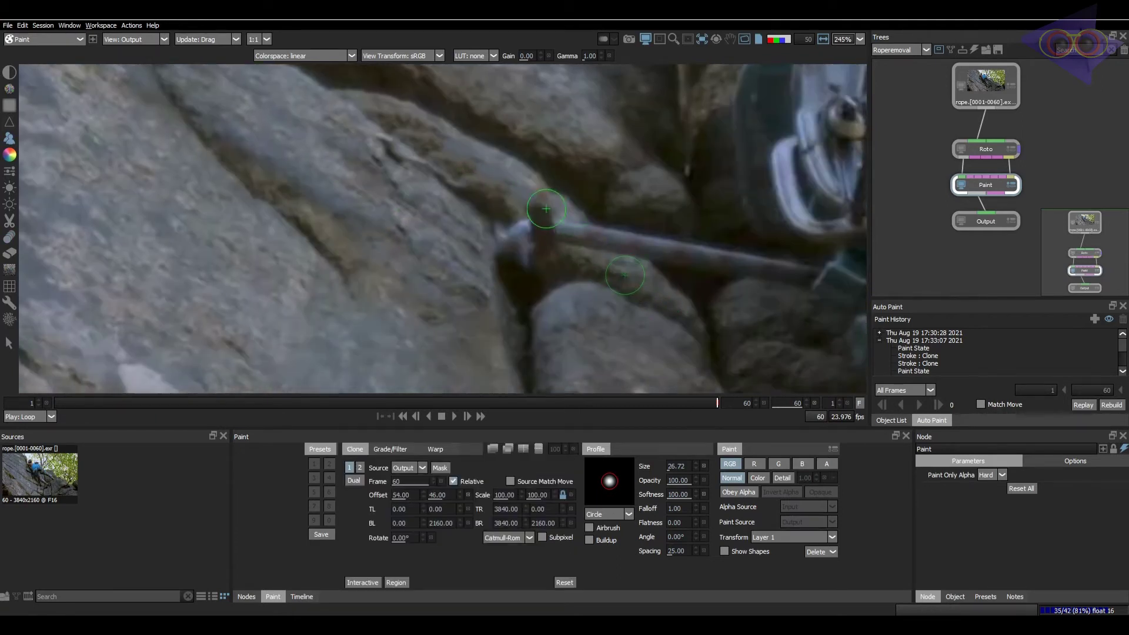
# Smear the surrounding rock over the rope's end and bright loop with Drag brushes of size 21.03 and 16.59
pyautogui.press('d')
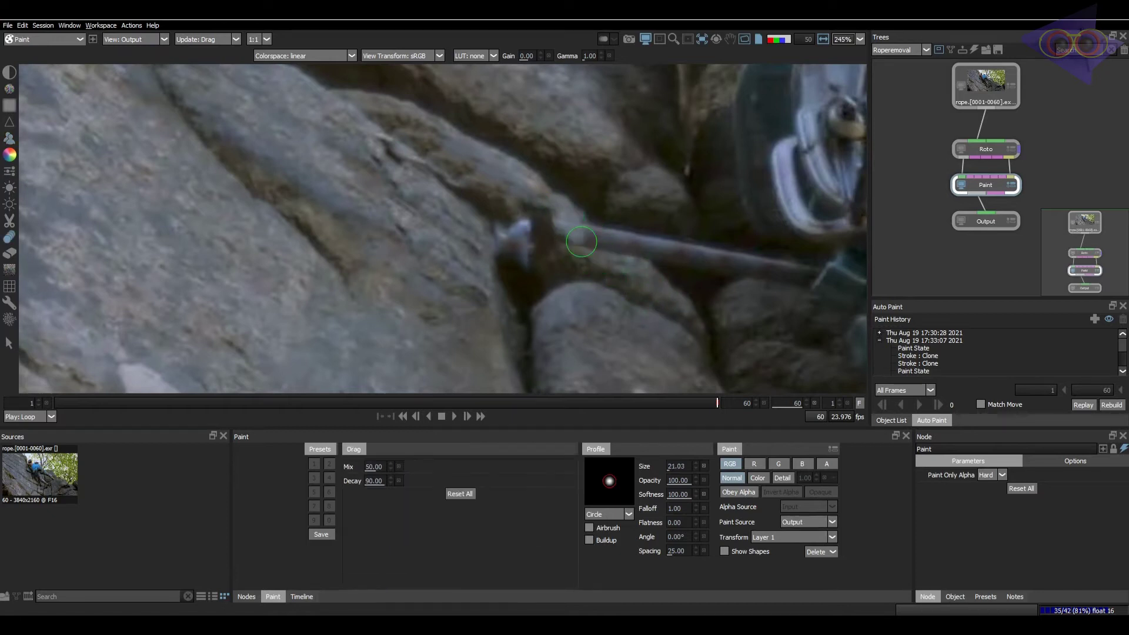
pyautogui.scroll(-6, 613, 279)
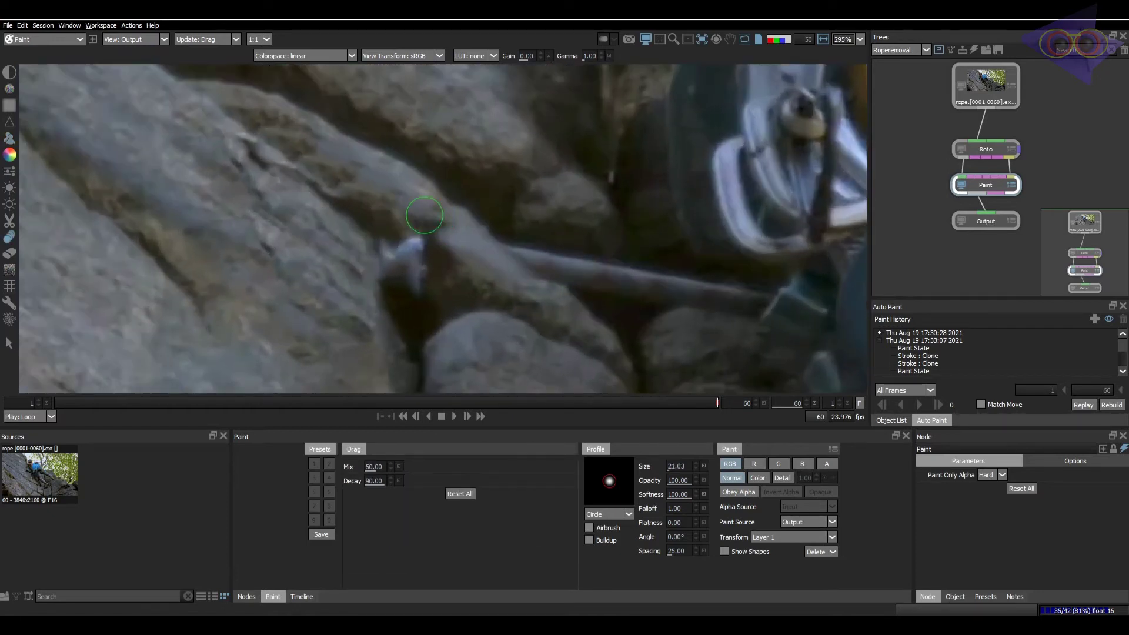
pyautogui.scroll(5, 562, 220)
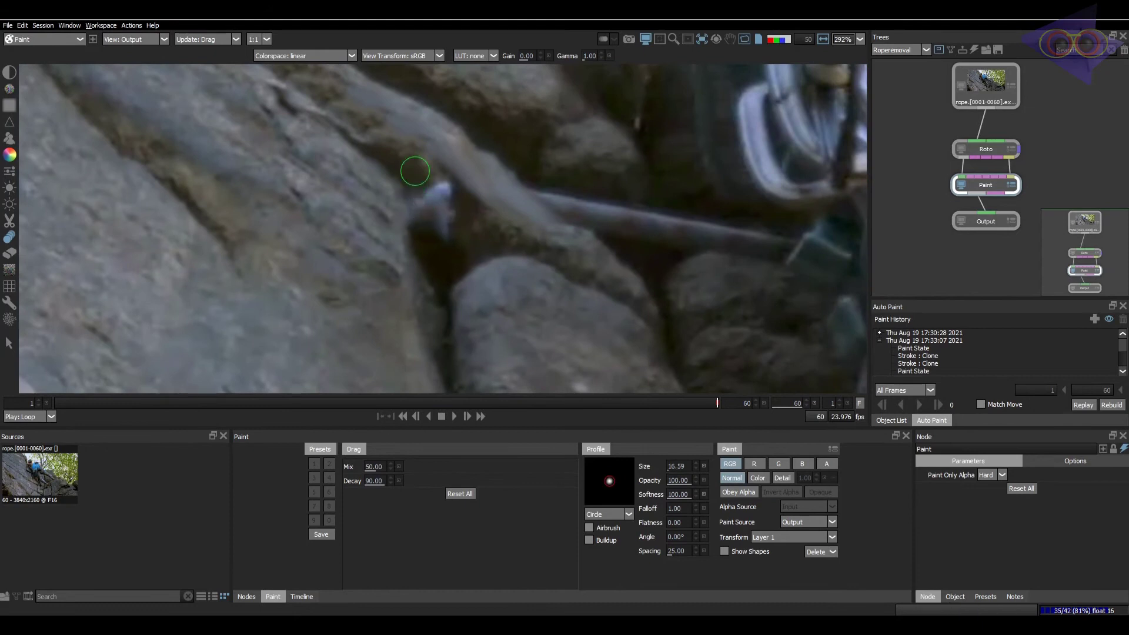
pyautogui.moveTo(414, 171); pyautogui.dragTo(474, 210)
pyautogui.scroll(-1, 473, 210)
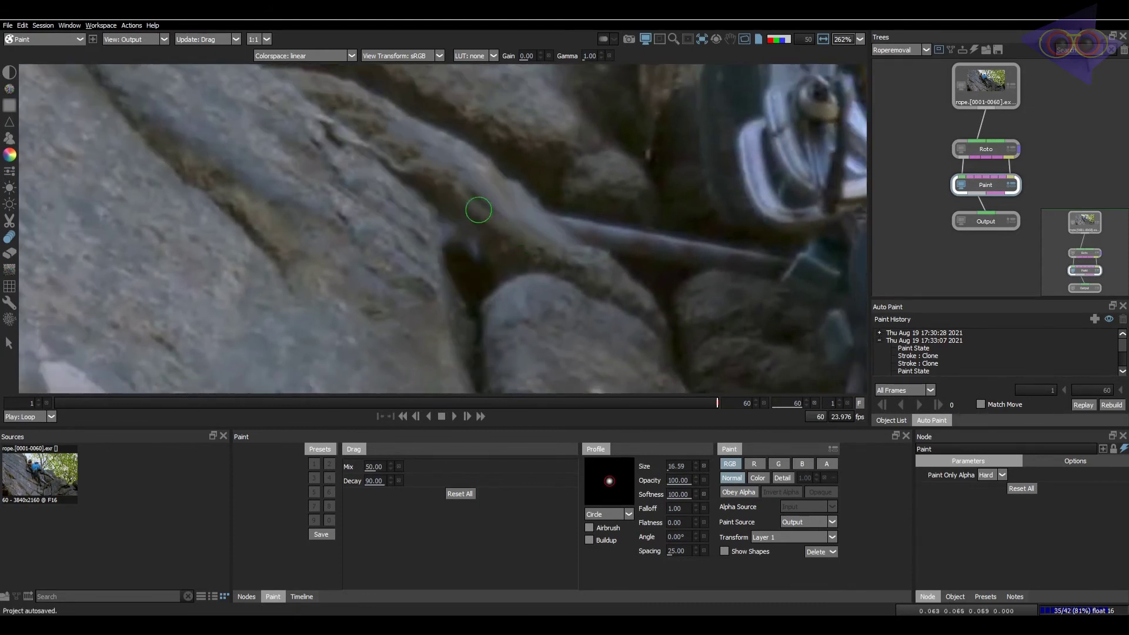
pyautogui.scroll(-2, 478, 210)
# Clone frame 60 rock into the dark gap beside the rounded stone, using brush size 30.21 and offset 50, 9
pyautogui.press('c')
pyautogui.keyDown('shift'); pyautogui.moveTo(500, 258); pyautogui.dragTo(487, 259); pyautogui.keyUp('shift')
pyautogui.keyDown('ctrl'); pyautogui.moveTo(487, 258); pyautogui.dragTo(492, 259); pyautogui.keyUp('ctrl')
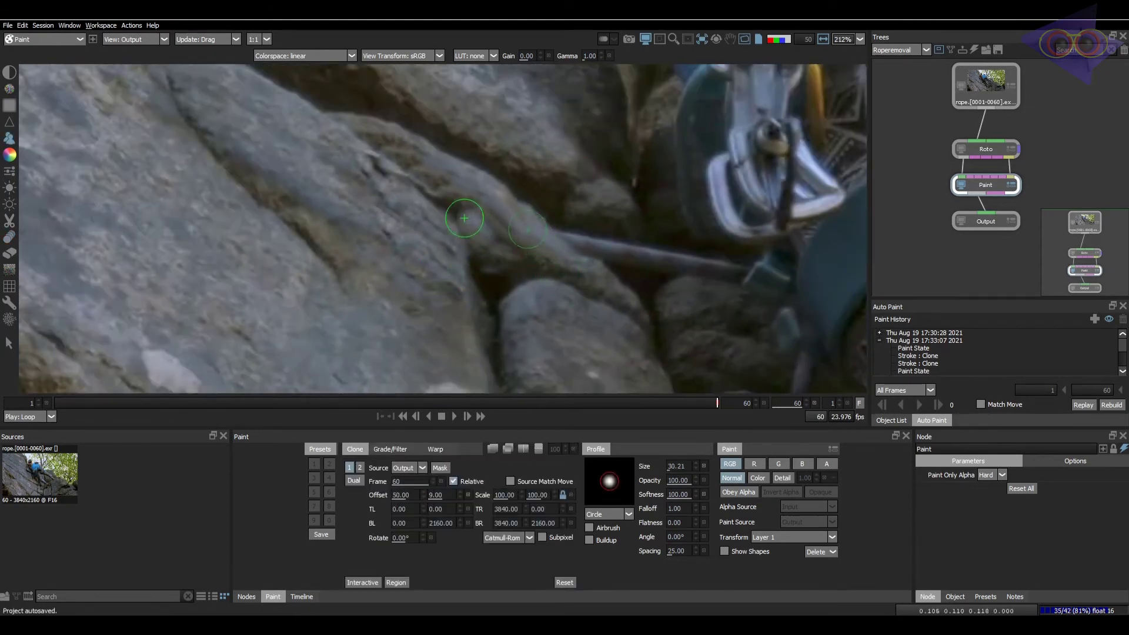
pyautogui.moveTo(466, 217); pyautogui.dragTo(500, 248)
pyautogui.moveTo(531, 279); pyautogui.dragTo(587, 232, button='middle')
pyautogui.scroll(1, 562, 228)
# Blend the cloned rock in the gap with a Drag brush of size 16.22 and check the surrounding area
pyautogui.press('d')
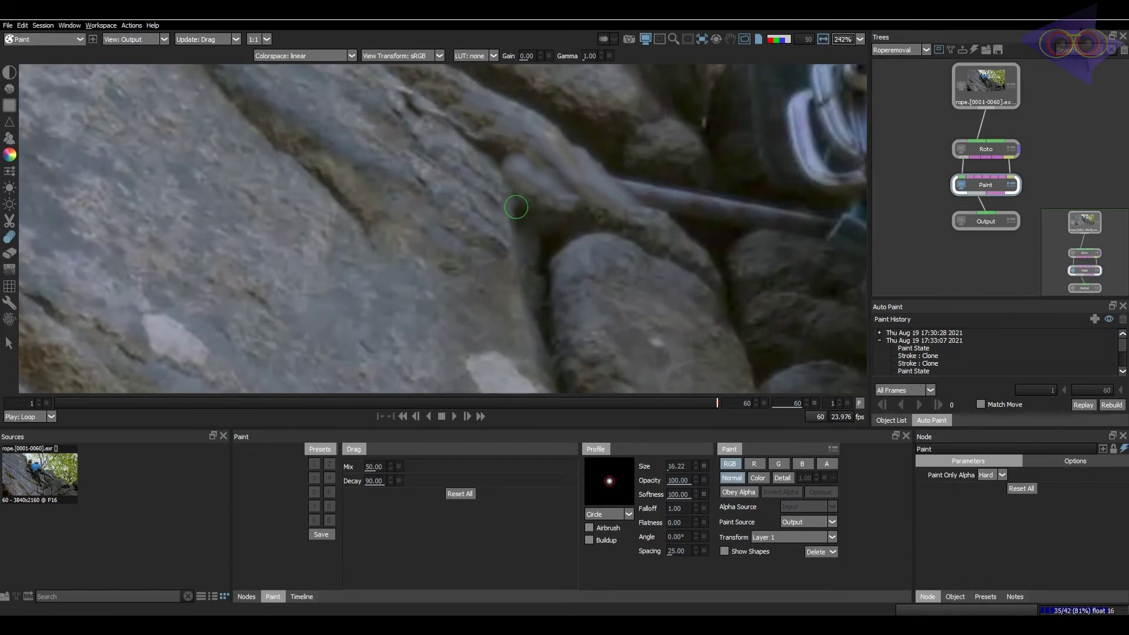
pyautogui.press('u')
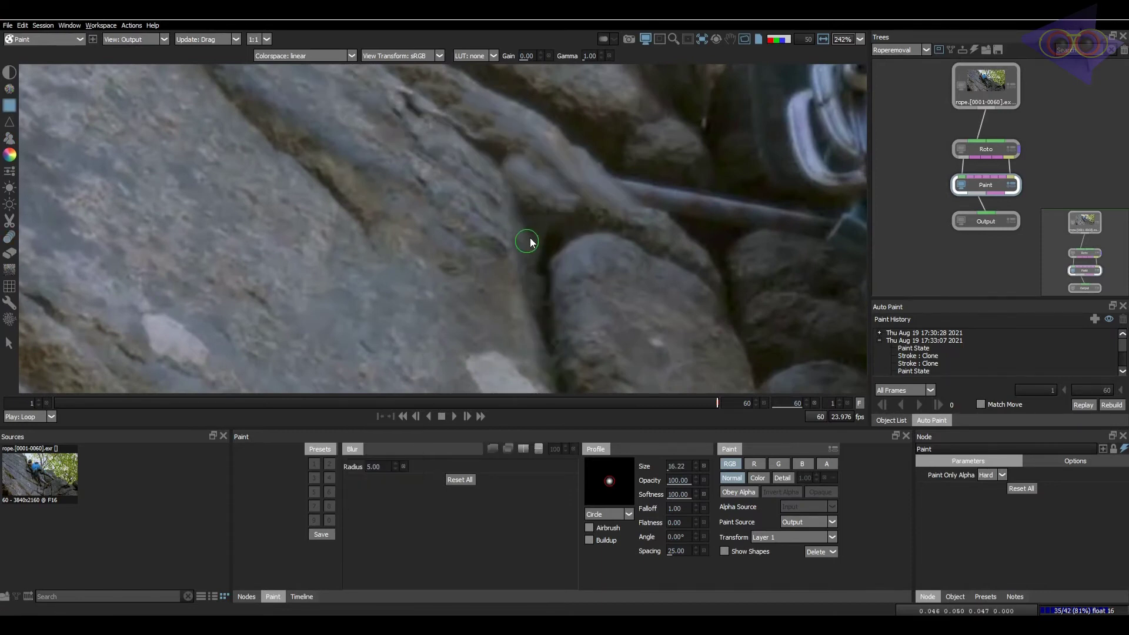
pyautogui.moveTo(525, 208); pyautogui.dragTo(541, 251, button='middle')
pyautogui.scroll(-8, 698, 242)
pyautogui.scroll(9, 598, 188)
pyautogui.press('c')
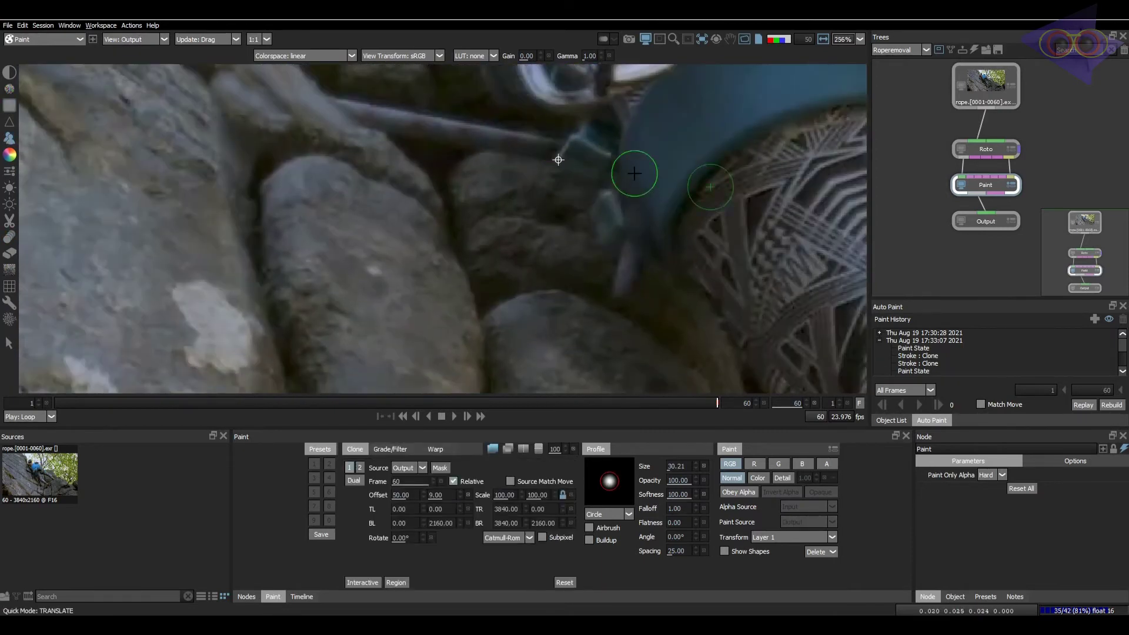
# Reset the clone settings, enable Source Match Move and align the frame 16 source over the remaining rope at offset 1, 2
pyautogui.scroll(-2, 710, 187)
pyautogui.click(564, 582)
pyautogui.press('q')
pyautogui.moveTo(532, 338); pyautogui.dragTo(512, 355, button='middle')
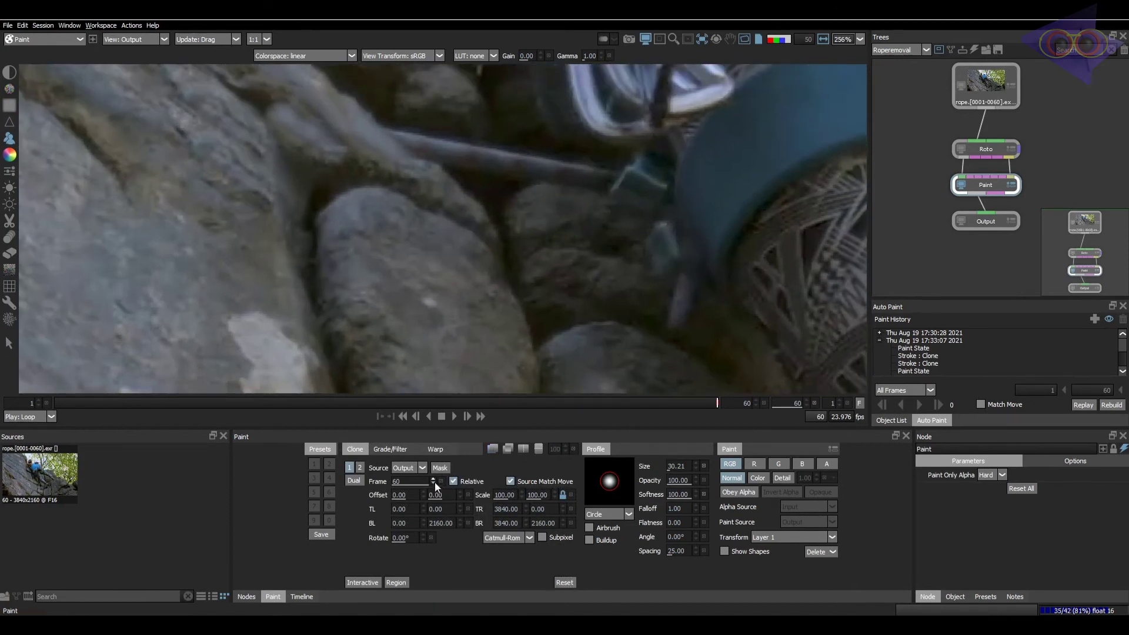
pyautogui.doubleClick(406, 481)
pyautogui.write('50')
pyautogui.press('Return')
pyautogui.press('t')
pyautogui.moveTo(566, 297); pyautogui.dragTo(520, 245)
pyautogui.moveTo(524, 230); pyautogui.dragTo(521, 244, button='middle')
pyautogui.press('q')
pyautogui.moveTo(522, 242); pyautogui.dragTo(524, 244)
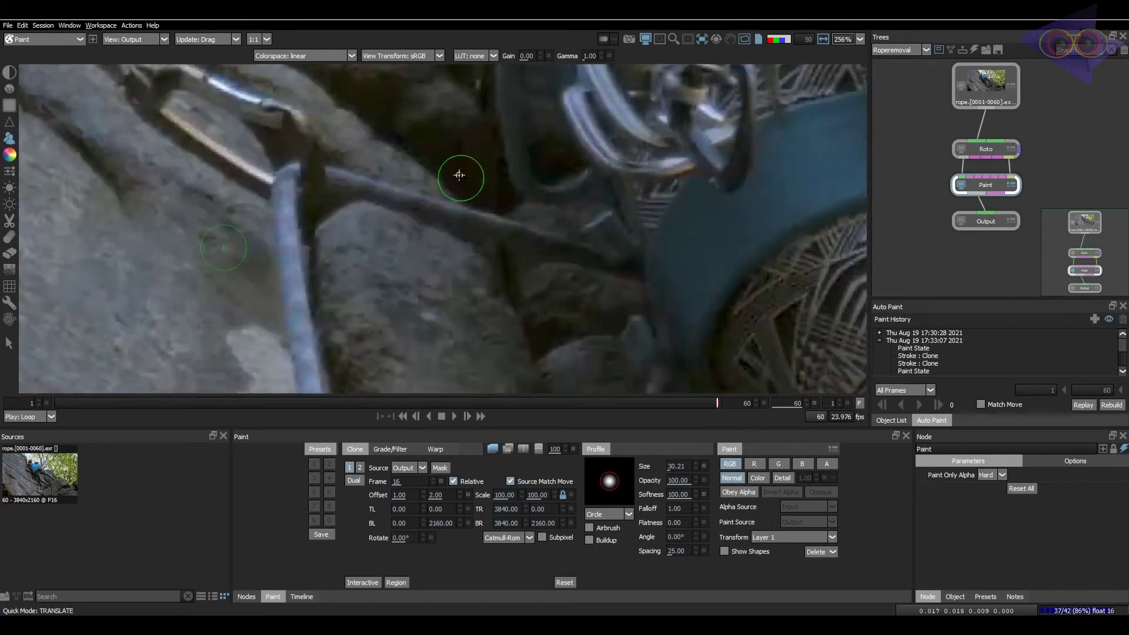
# Clone the frame 16 source over the rope beside the climber's harness and compare the area with the original and the source overlay
pyautogui.press('q')
pyautogui.moveTo(423, 149); pyautogui.dragTo(513, 175)
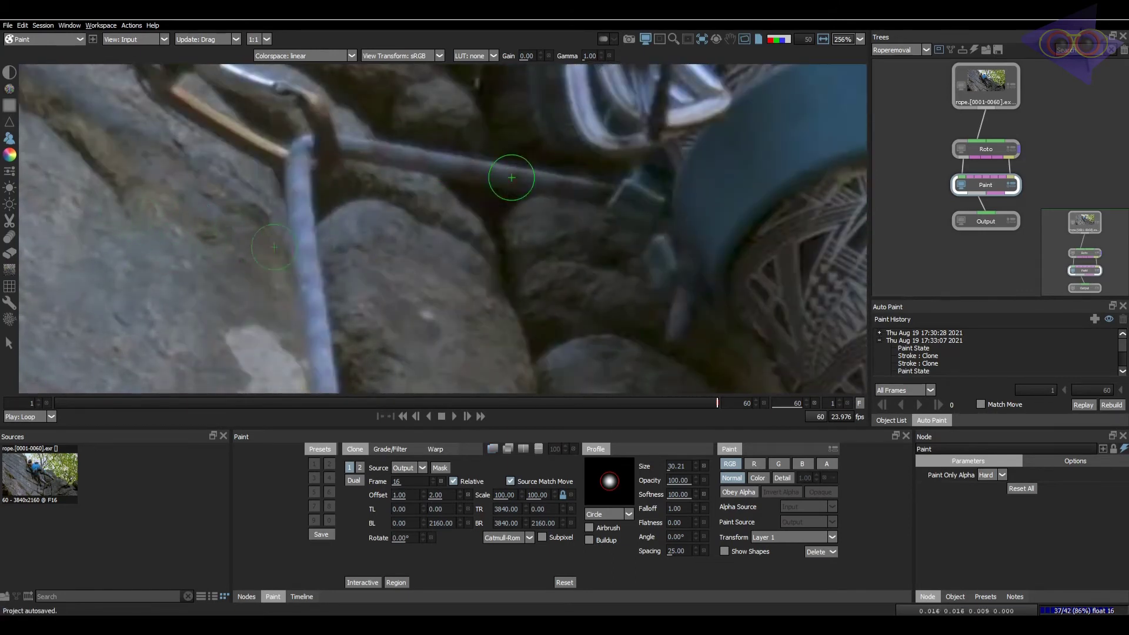
pyautogui.press('e')
pyautogui.press('c')
pyautogui.press('q')
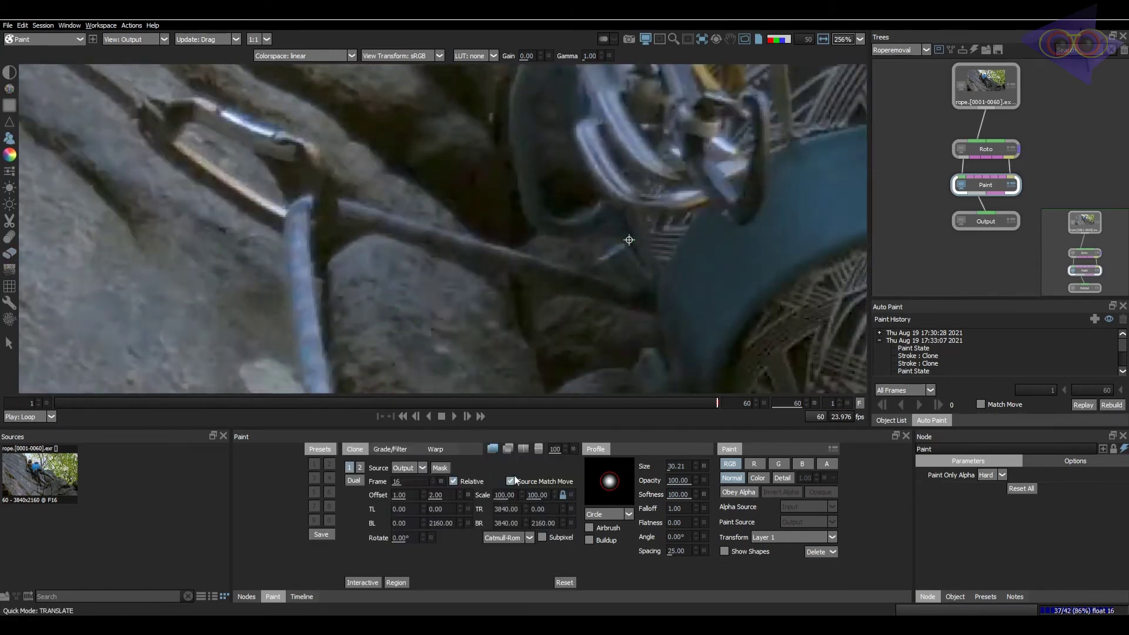
# Change the clone source to frame 10 and paint out the rest of the rope up to the climber's harness
pyautogui.moveTo(404, 482); pyautogui.dragTo(395, 482)
pyautogui.press('q')
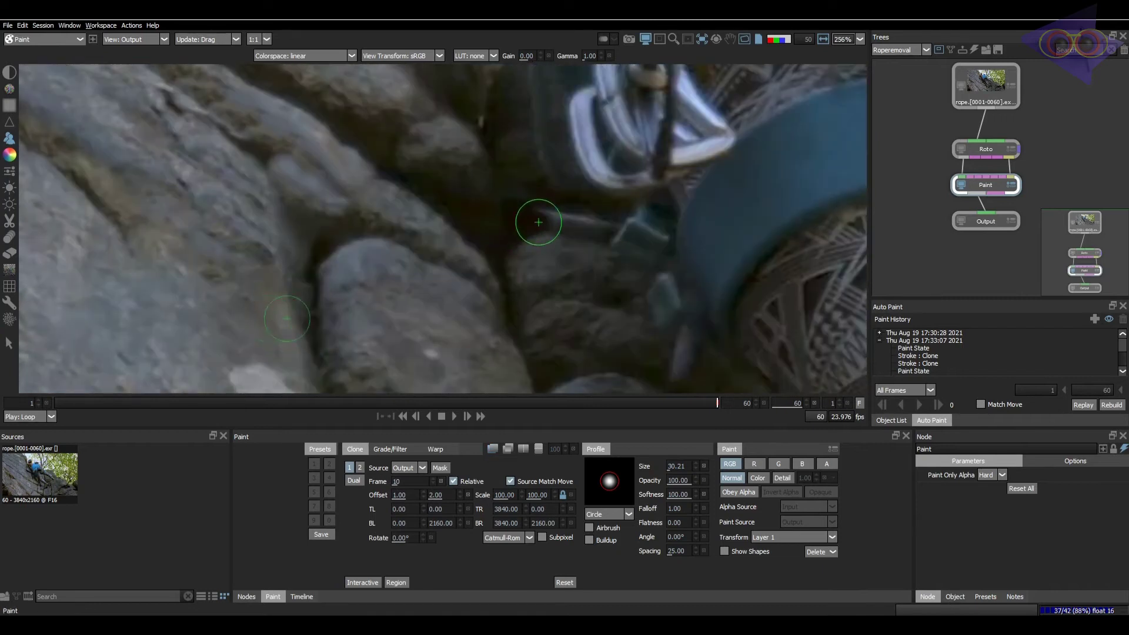
pyautogui.press('e')
pyautogui.scroll(-3, 660, 281)
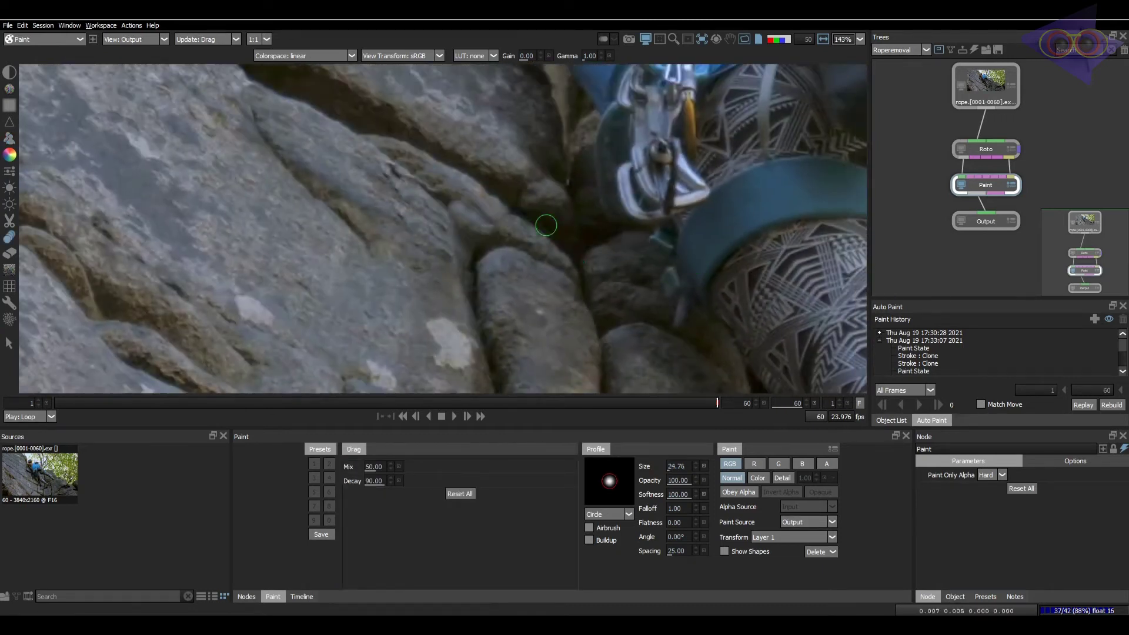
# Compare the frame 10 source and clone its rock over the patch in the gap with brush size 24.76
pyautogui.scroll(2, 529, 238)
pyautogui.press('c')
pyautogui.press('q')
pyautogui.press('q')
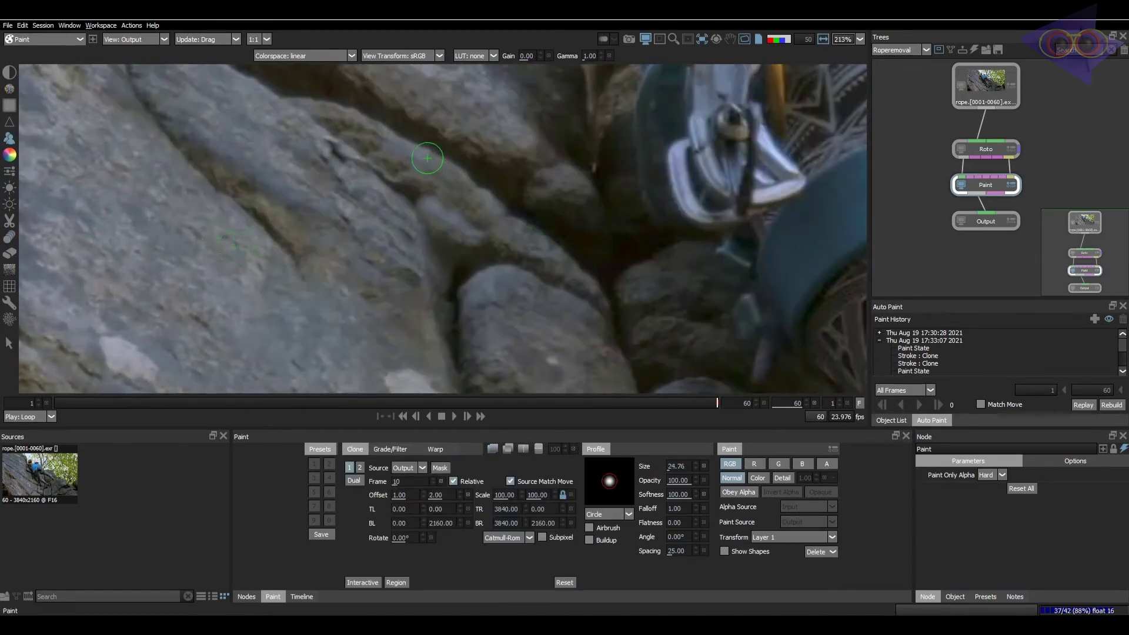
pyautogui.press('e')
pyautogui.scroll(-1, 537, 235)
pyautogui.scroll(1, 532, 247)
pyautogui.press('c')
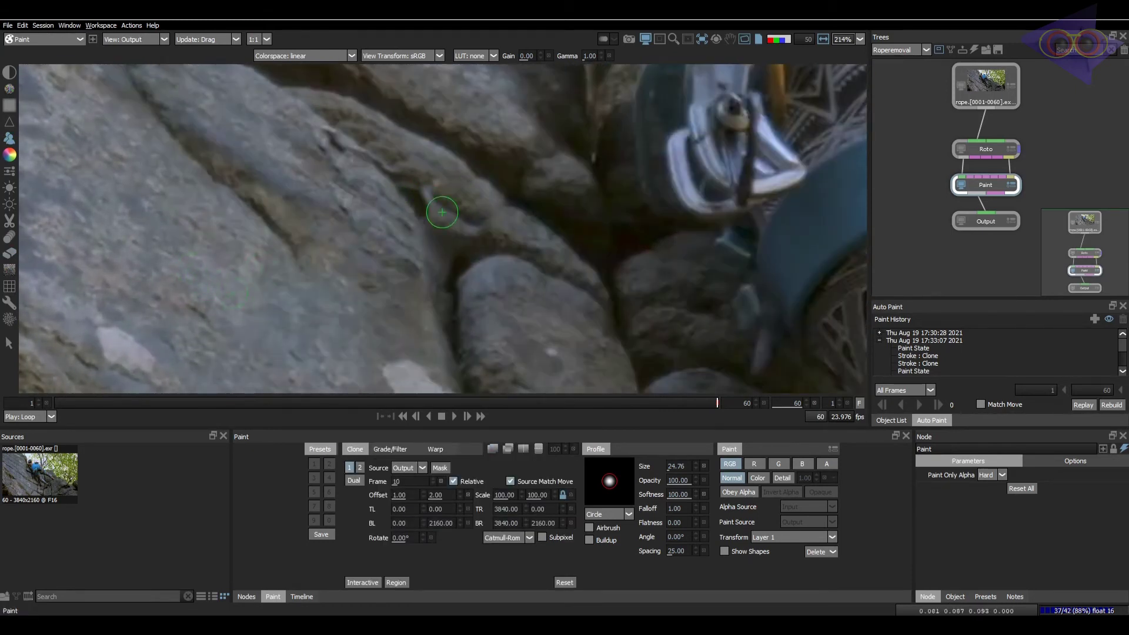
pyautogui.press('e')
pyautogui.press('c')
# Blend the newly cloned rock edge above the rounded stone with a Drag brush of size 17.78
pyautogui.press('shift')
pyautogui.press('d')
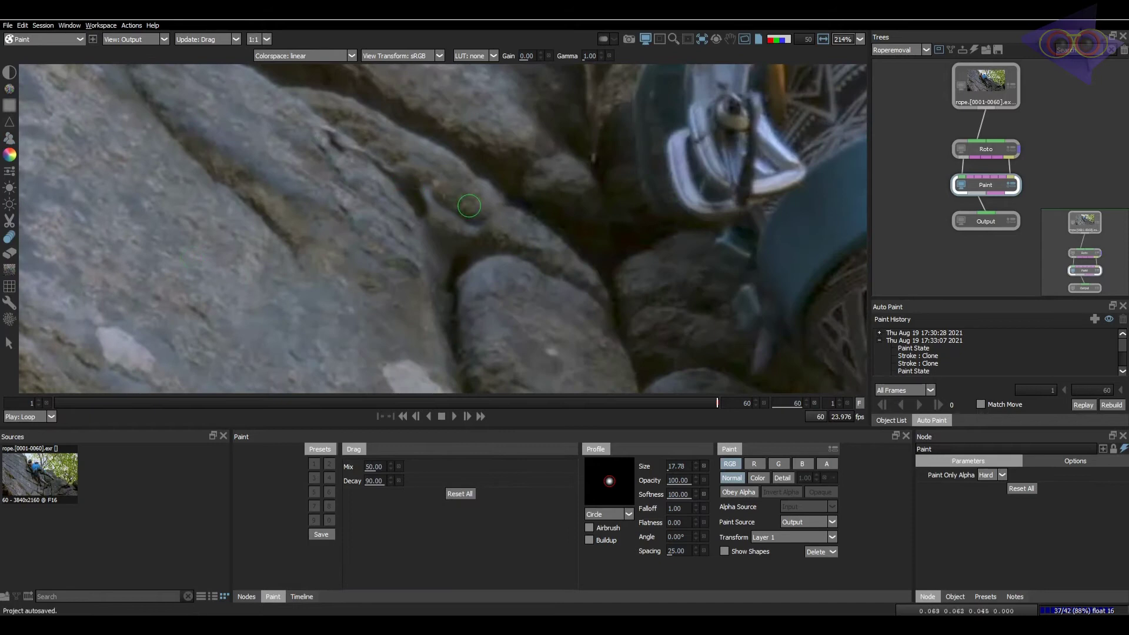
pyautogui.scroll(-2, 511, 223)
pyautogui.scroll(1, 448, 193)
pyautogui.scroll(-1, 529, 212)
pyautogui.scroll(1, 510, 213)
pyautogui.press('c')
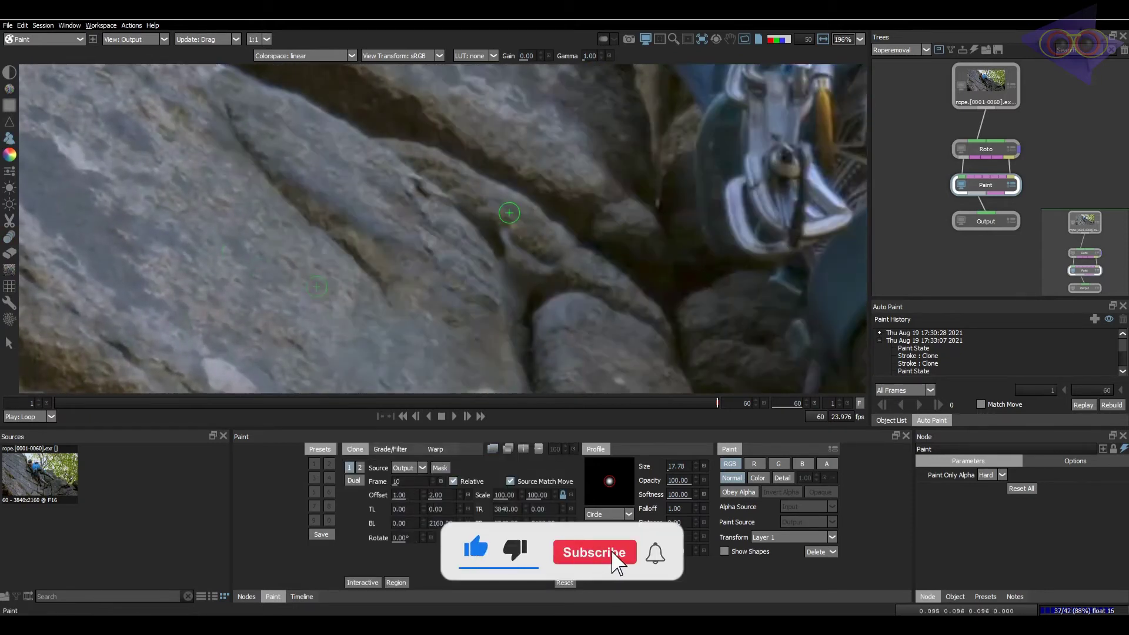
# Clone from frame 1 over the bright edge in the gap with brush size 26.93 and opacity 50
pyautogui.moveTo(571, 301); pyautogui.dragTo(547, 201, button='middle')
pyautogui.press('shift')
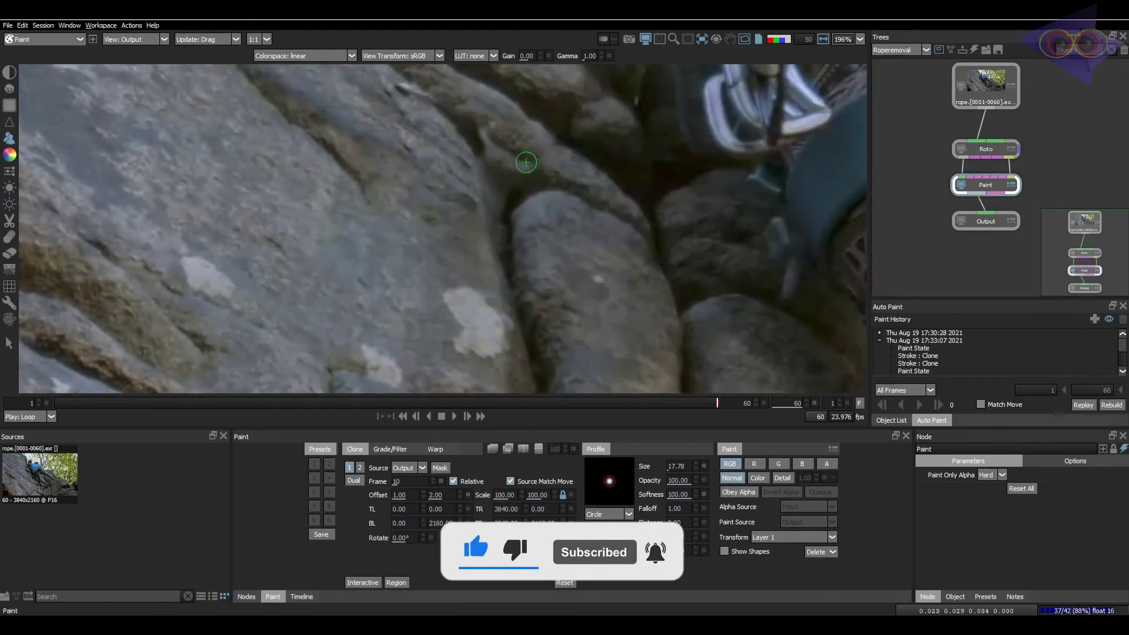
pyautogui.press('shift')
pyautogui.moveTo(398, 482); pyautogui.dragTo(392, 480)
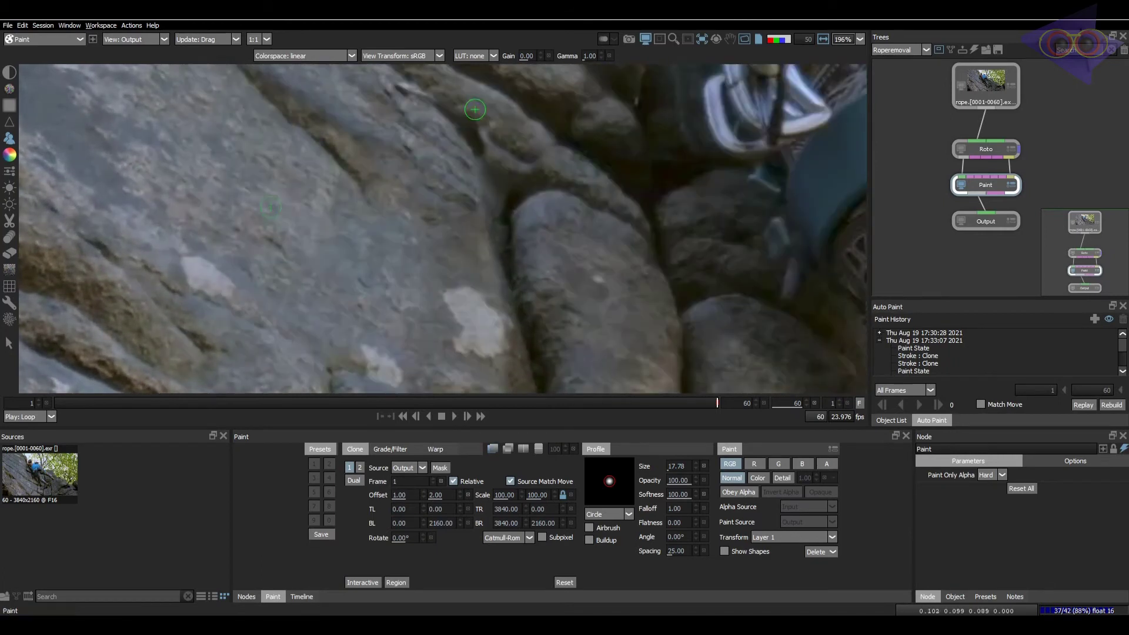
pyautogui.keyDown('ctrl'); pyautogui.moveTo(496, 140); pyautogui.dragTo(506, 141); pyautogui.keyUp('ctrl')
pyautogui.click(679, 481)
pyautogui.write('50')
pyautogui.press('Return')
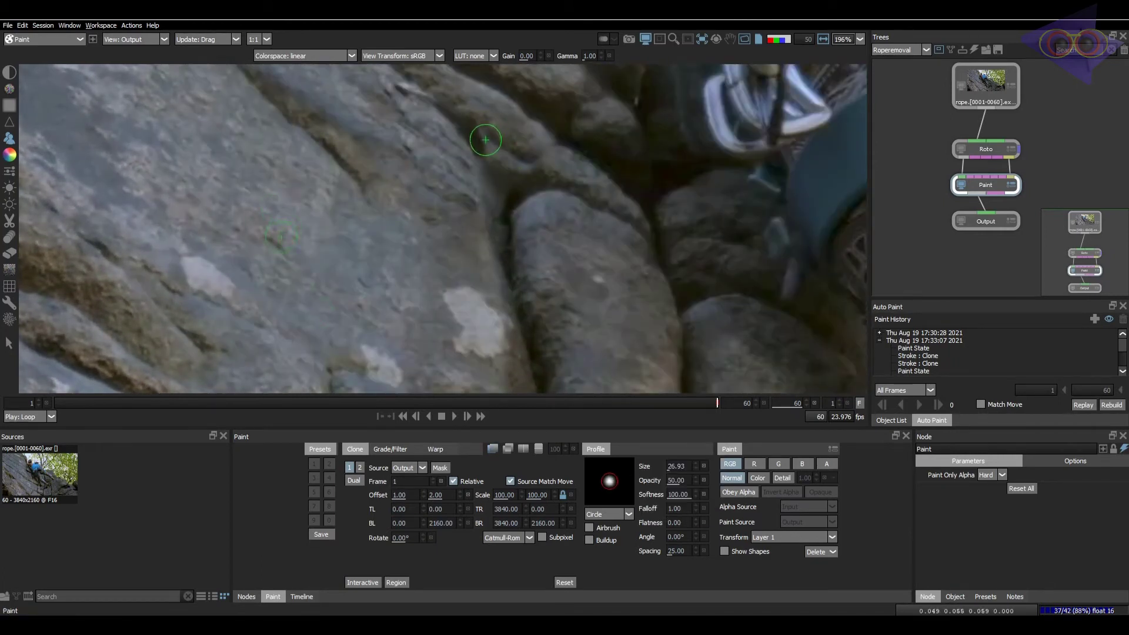
# Soften the rock edge in the gap with a Drag brush of size 17.28 and check it against neighbouring frames
pyautogui.press('d')
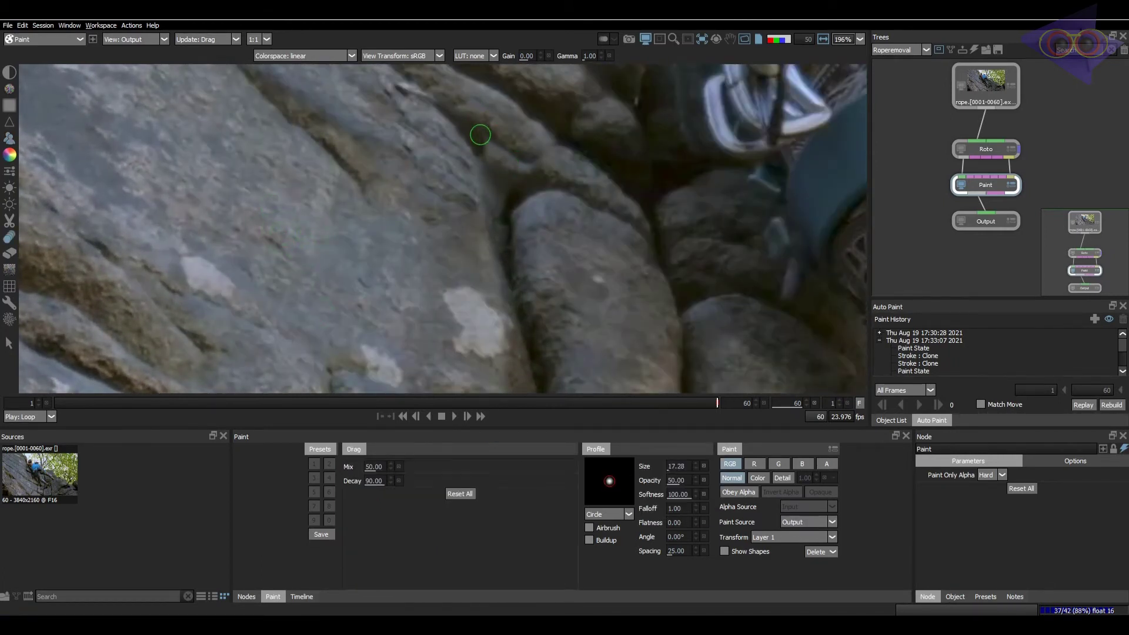
pyautogui.scroll(-3, 481, 135)
pyautogui.press('z')
pyautogui.press('x')
pyautogui.scroll(4, 560, 193)
# Clone from frame 16 at offset 2, 2 along the slab edge and smear away the bright remnant with Drag brush size 10.67
pyautogui.press('c')
pyautogui.moveTo(401, 483)
pyautogui.mouseDown()
pyautogui.moveTo(431, 484)
pyautogui.moveTo(409, 482)
pyautogui.moveTo(419, 482)
pyautogui.mouseUp()
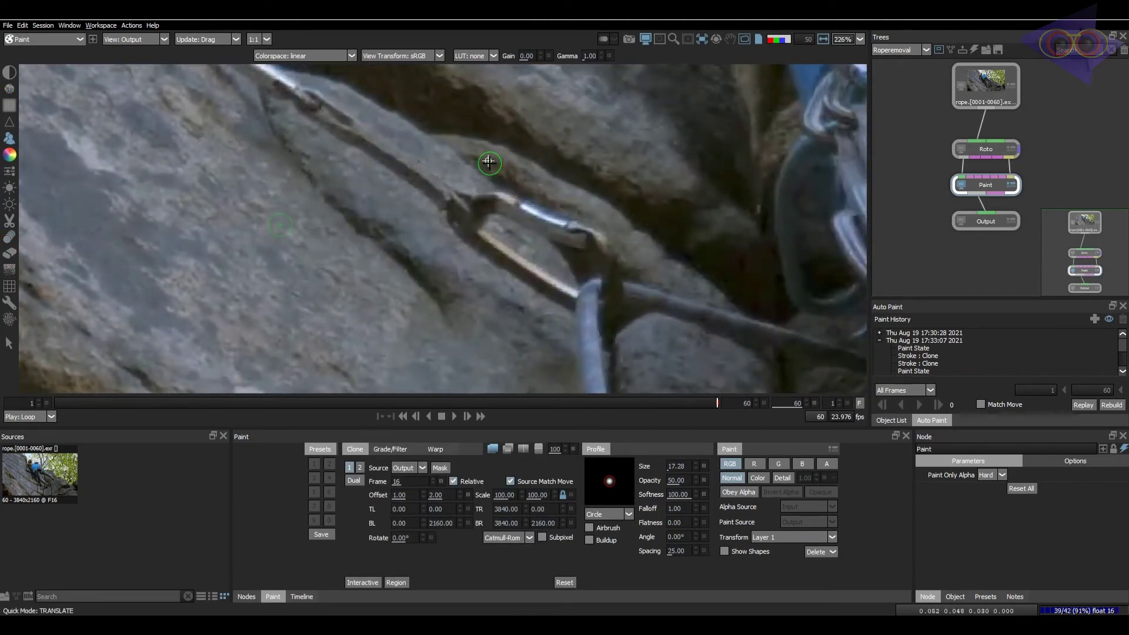
pyautogui.keyDown('shift'); pyautogui.moveTo(489, 162); pyautogui.dragTo(491, 164); pyautogui.keyUp('shift')
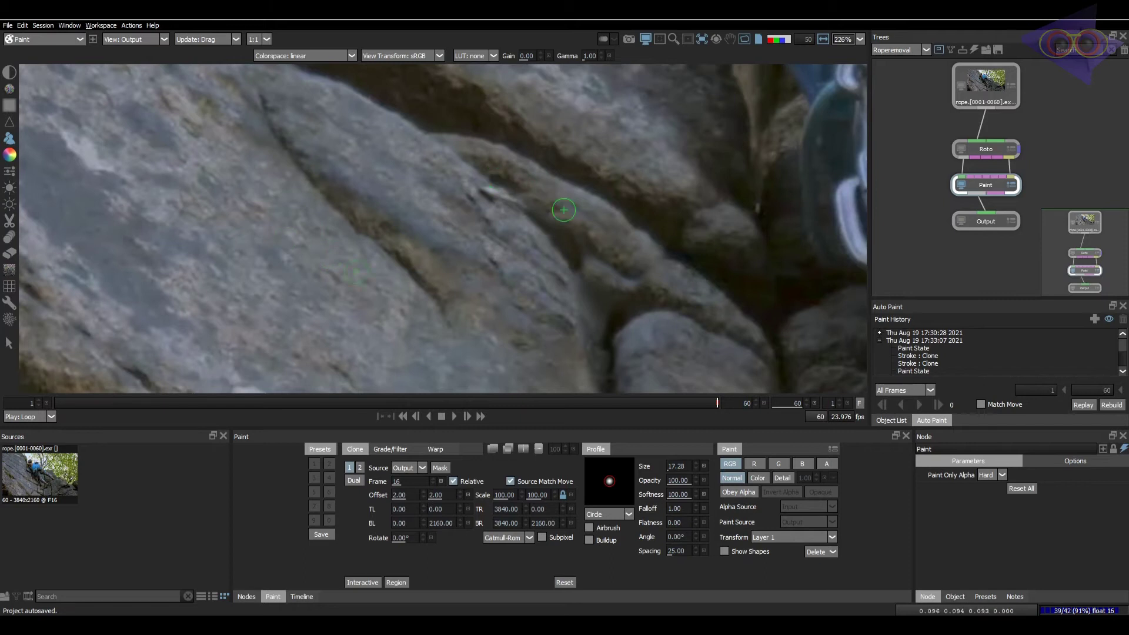
pyautogui.press('d')
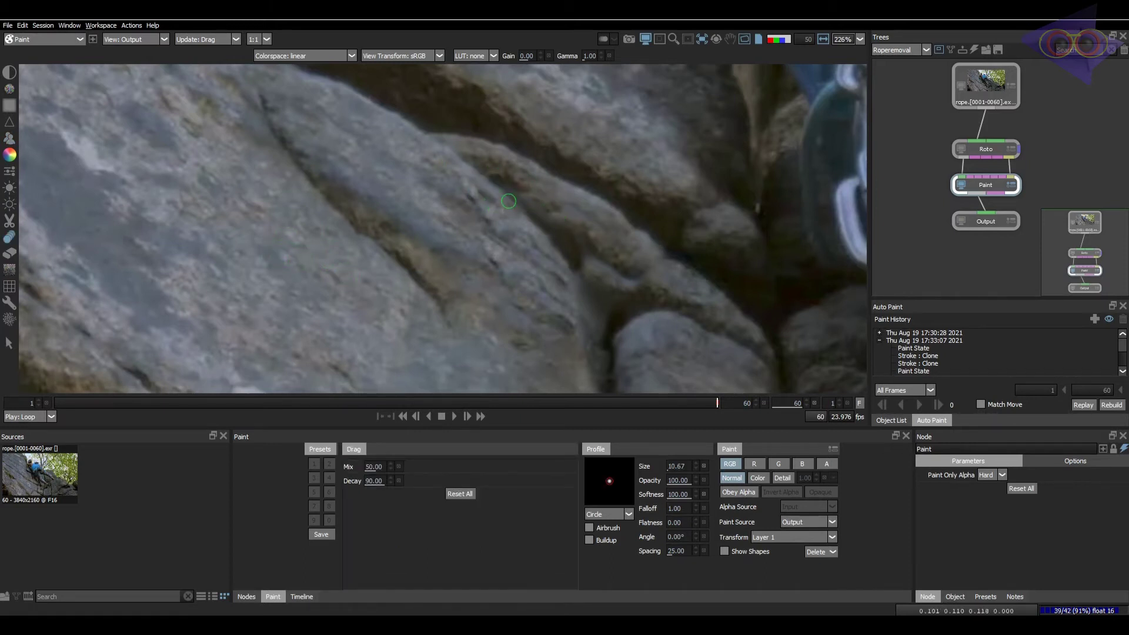
# Compare the painted carabiner area with the original input and inspect the cleaned crack up close
pyautogui.scroll(-4, 522, 216)
pyautogui.press('F2')
pyautogui.scroll(6, 572, 247)
pyautogui.press('F1')
pyautogui.press('e')
pyautogui.press('F2')
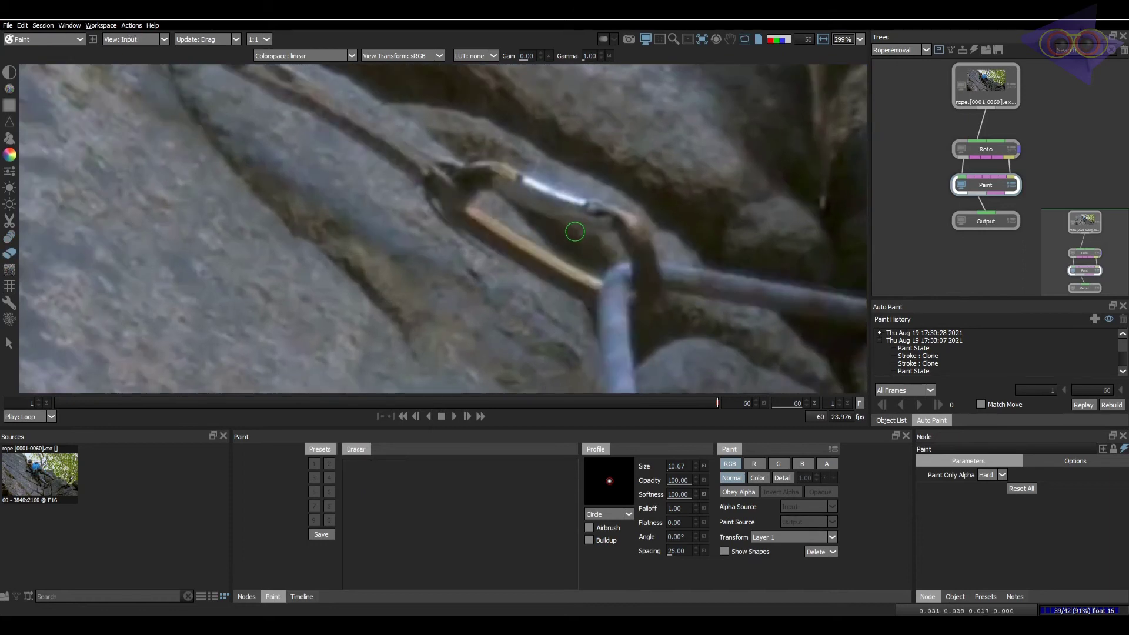
pyautogui.press('`')
pyautogui.scroll(1, 529, 214)
pyautogui.scroll(-10, 556, 226)
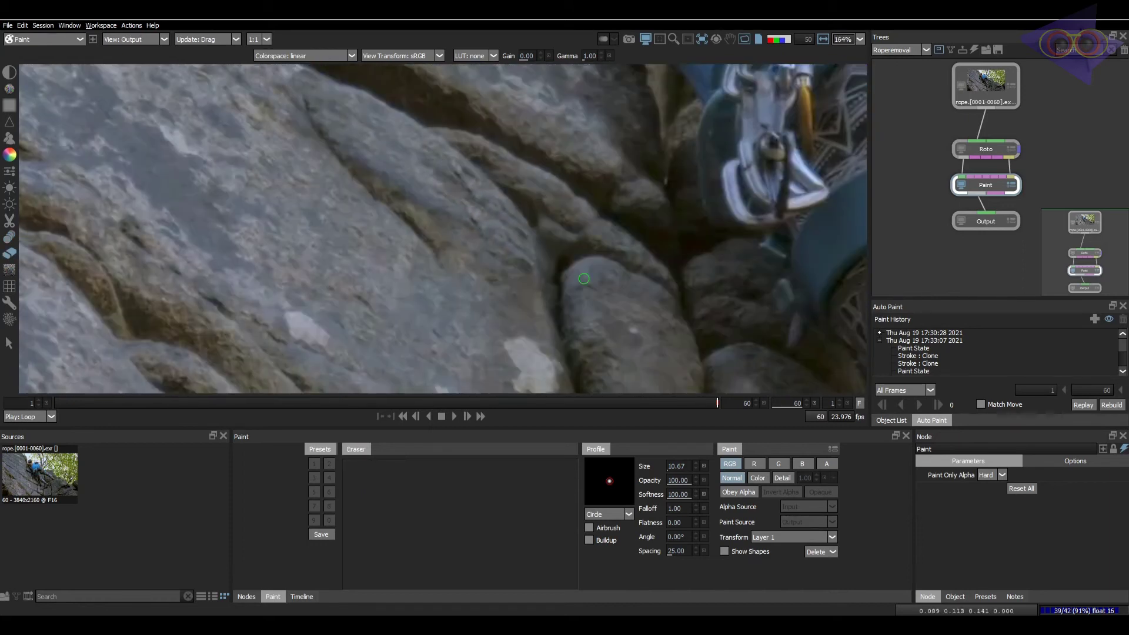
pyautogui.scroll(10, 518, 200)
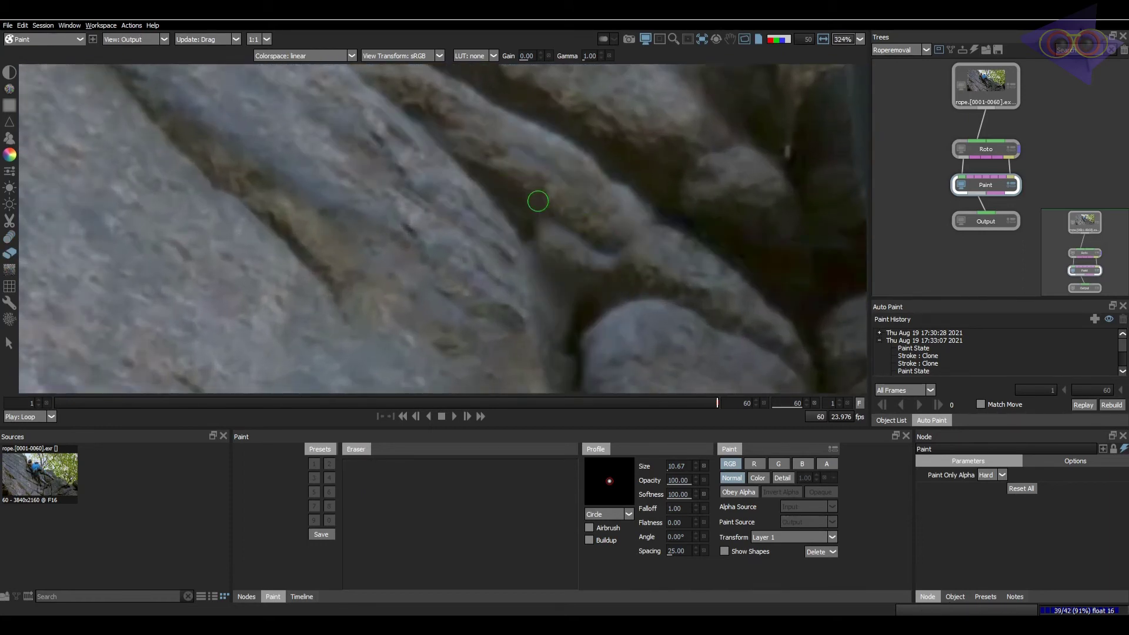
# Smear the leftover rock patch in the gap above the rounded stone into shadow with a Drag brush of size 20.21
pyautogui.press('d')
pyautogui.keyDown('ctrl'); pyautogui.moveTo(572, 257); pyautogui.dragTo(580, 257); pyautogui.keyUp('ctrl')
pyautogui.moveTo(542, 240); pyautogui.dragTo(552, 293)
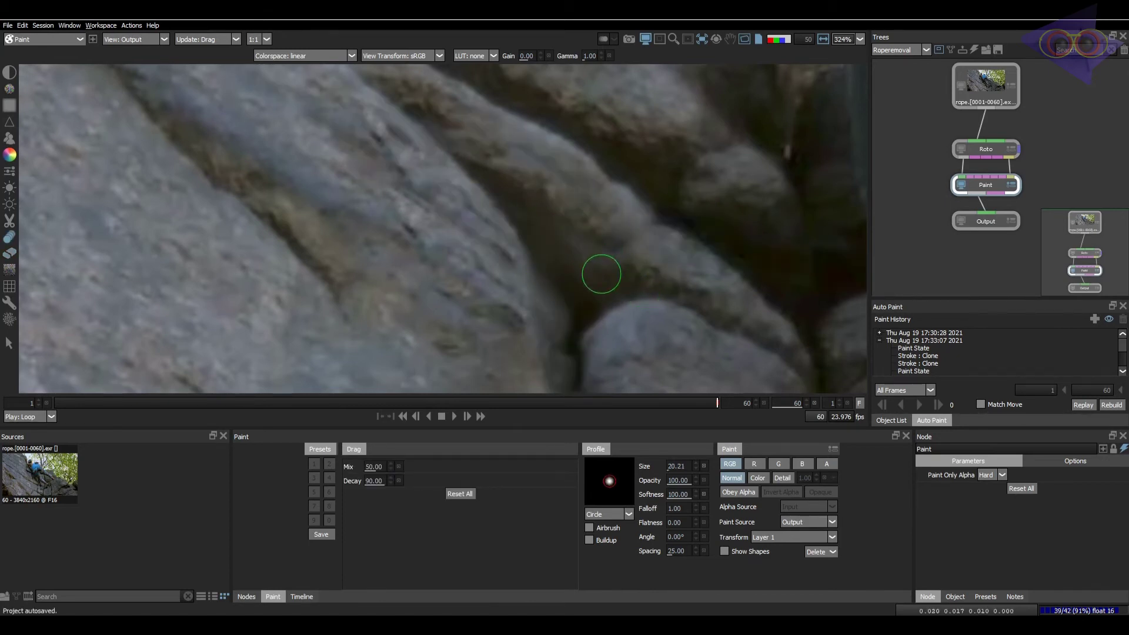
# Compare the painted carabiner area on frame 60 with the original input and check the rock around the slab
pyautogui.press('`')
pyautogui.scroll(-3, 572, 288)
pyautogui.press('`')
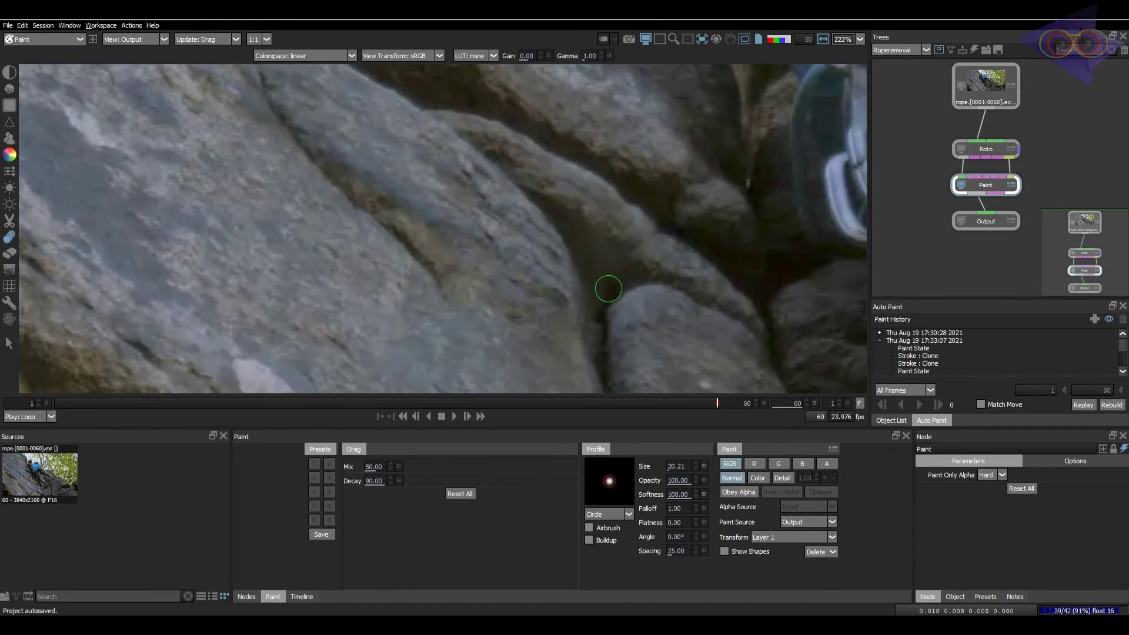
pyautogui.press('`')
pyautogui.press('`')
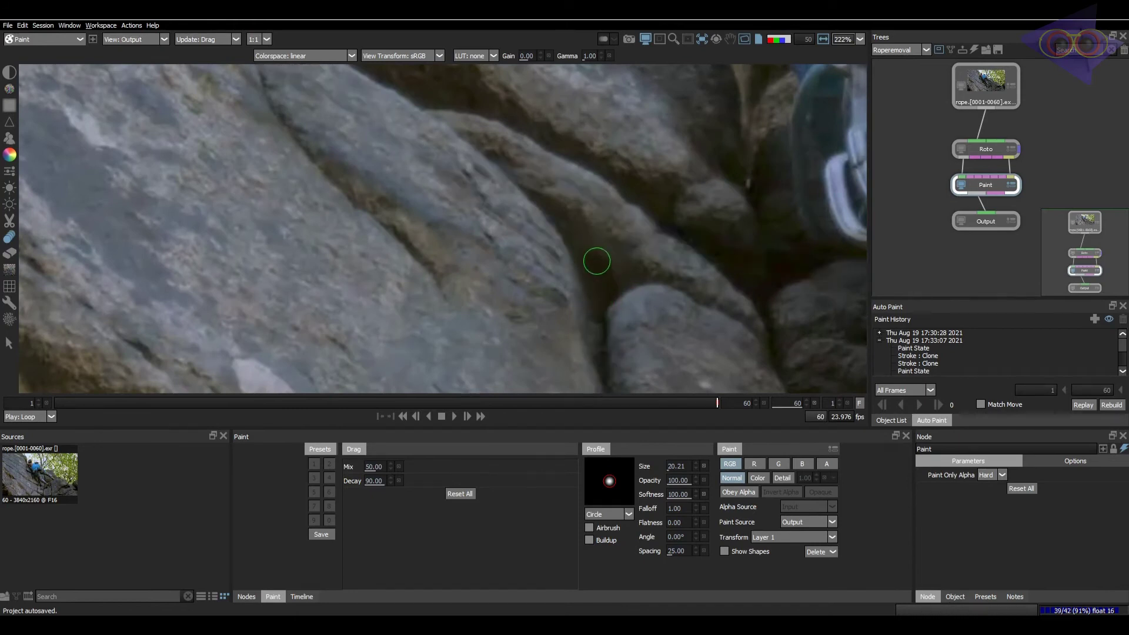
pyautogui.press('e')
pyautogui.press('`')
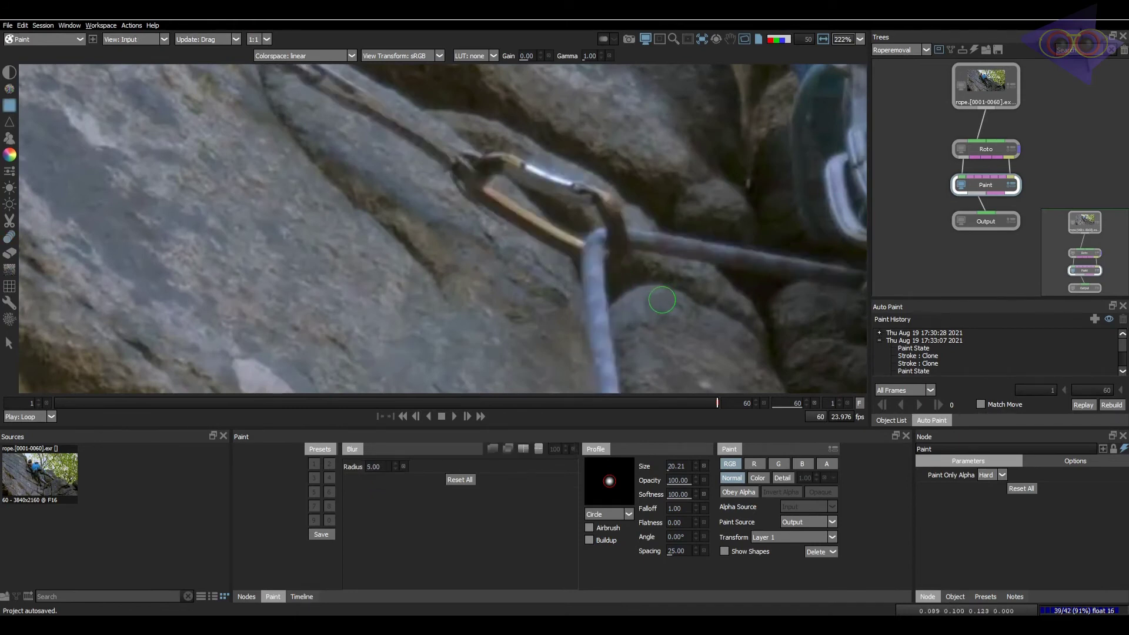
pyautogui.press('`')
pyautogui.press('`')
pyautogui.press('`')
pyautogui.press('`')
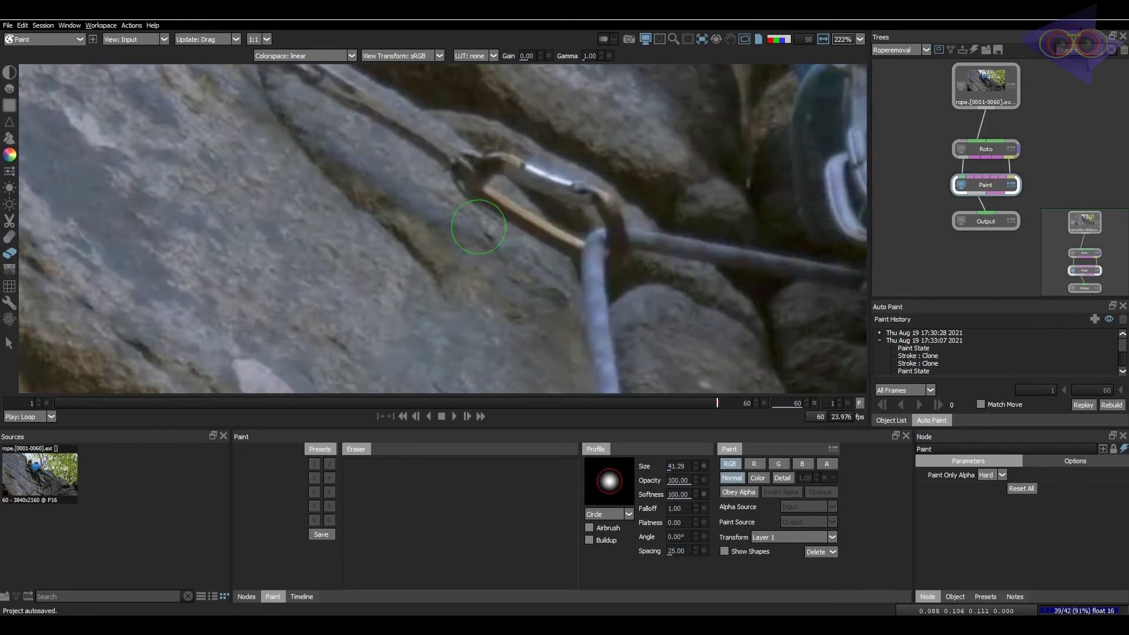
pyautogui.press('`')
pyautogui.scroll(-2, 517, 288)
pyautogui.press('`')
pyautogui.press('`')
# Clone match-moved rock from frame 1 at offset 1, 2 onto the slab below the dark crack with brush size 41.29
pyautogui.press('c')
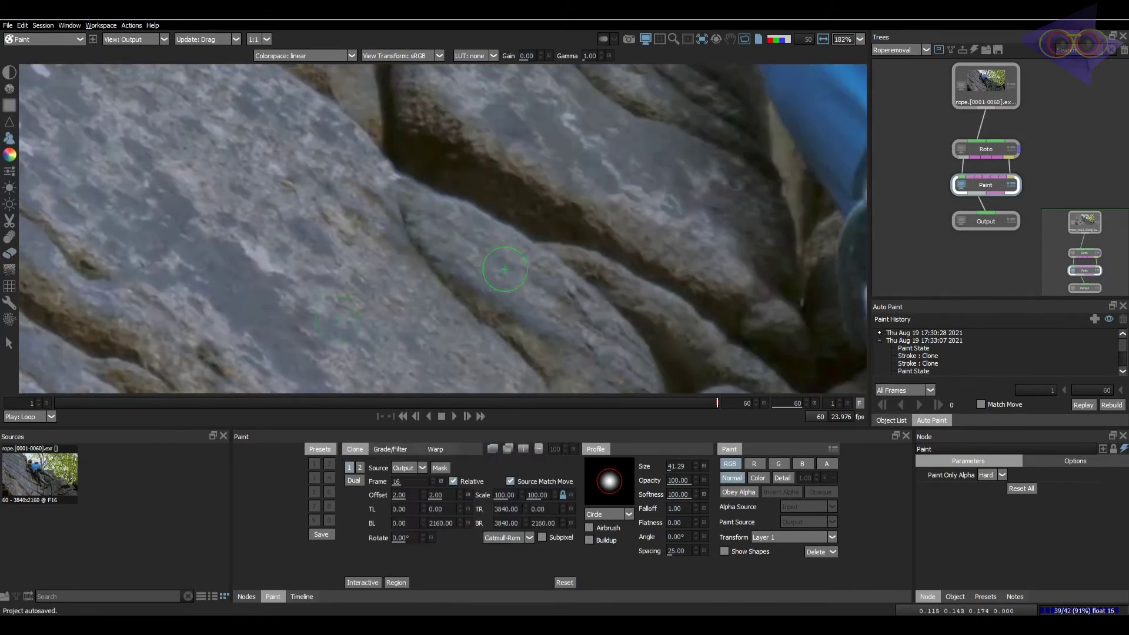
pyautogui.moveTo(411, 482)
pyautogui.mouseDown()
pyautogui.moveTo(386, 490)
pyautogui.moveTo(383, 468)
pyautogui.mouseUp()
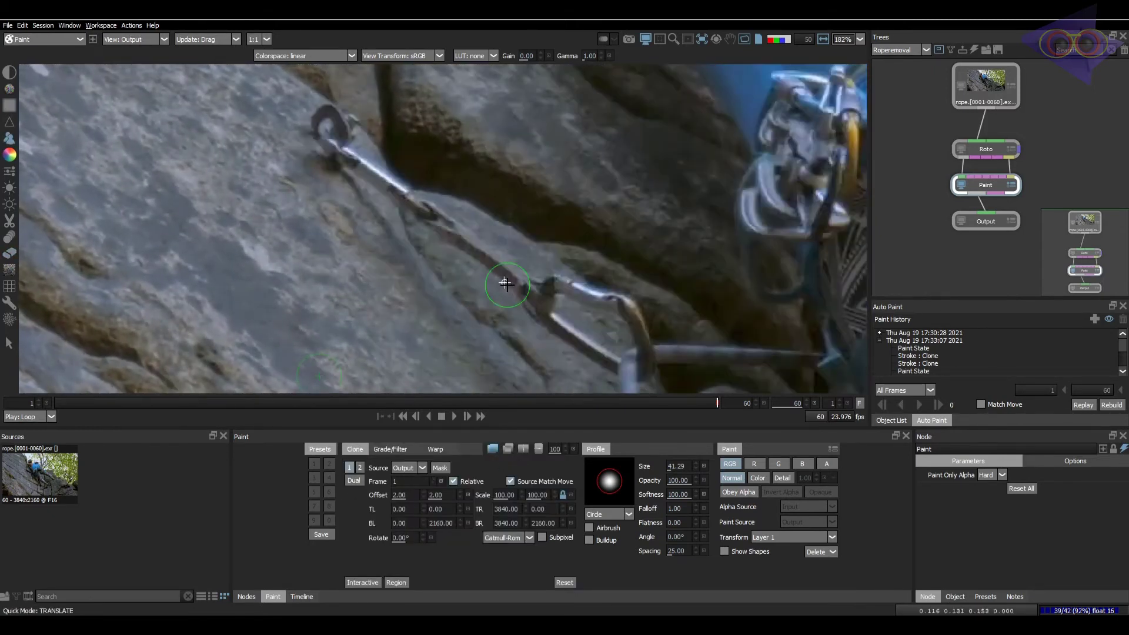
pyautogui.keyDown('shift'); pyautogui.moveTo(507, 286); pyautogui.dragTo(506, 285); pyautogui.keyUp('shift')
pyautogui.press('shift')
pyautogui.press('shift')
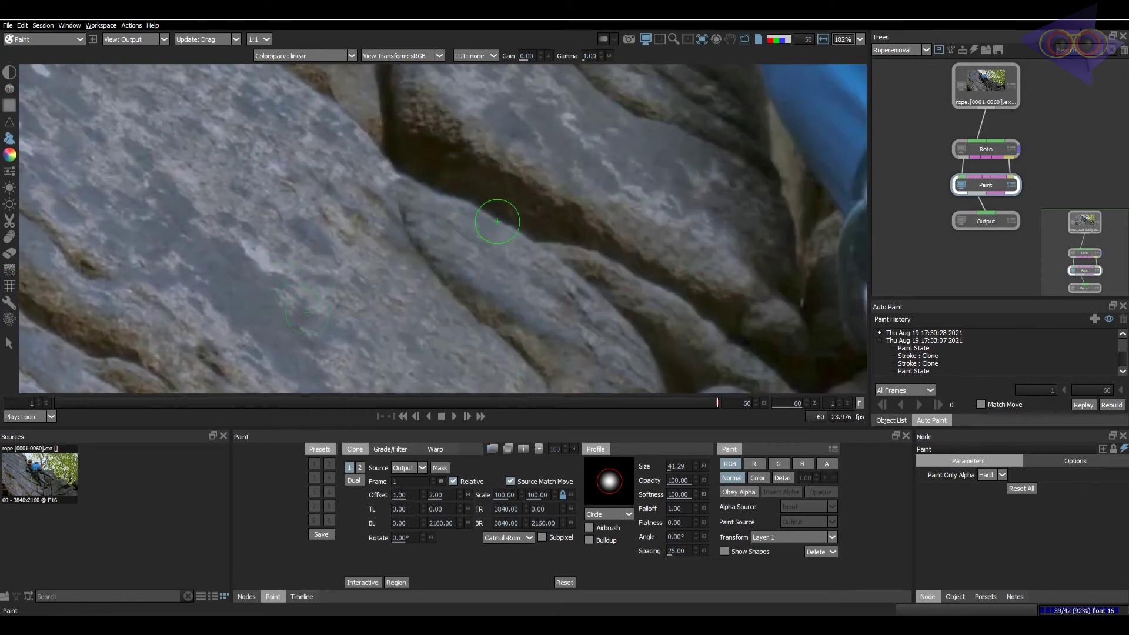
pyautogui.moveTo(582, 224); pyautogui.dragTo(520, 147, button='middle')
pyautogui.scroll(-4, 553, 210)
pyautogui.scroll(3, 545, 213)
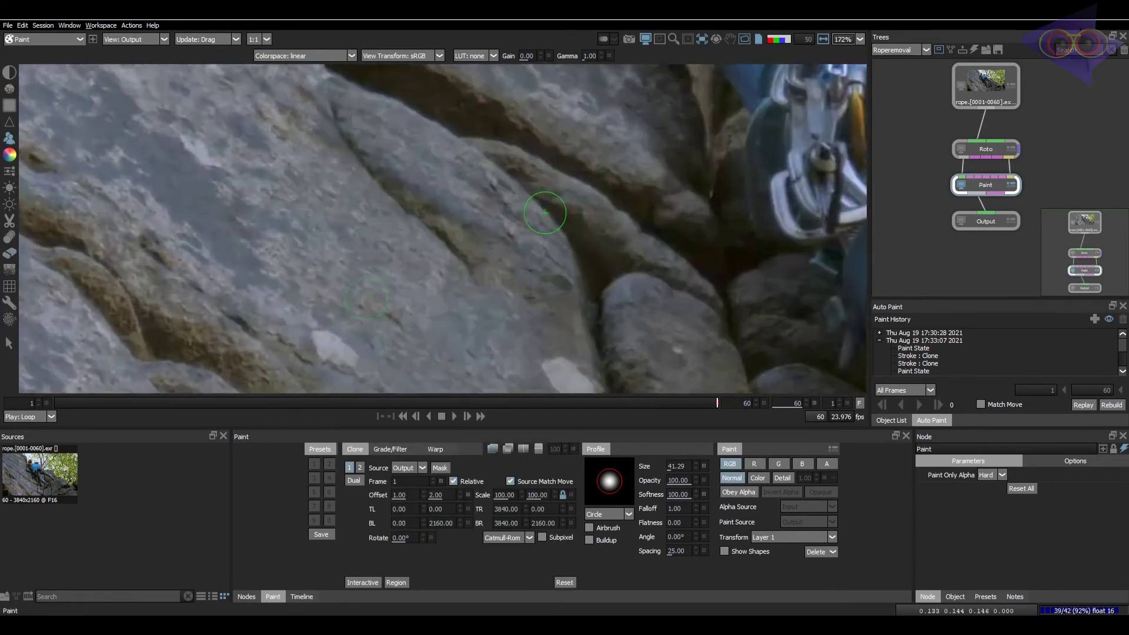
# Touch up the paint along the slab's rounded edge with the Eraser at size 24.68
pyautogui.scroll(3, 545, 213)
pyautogui.press('d')
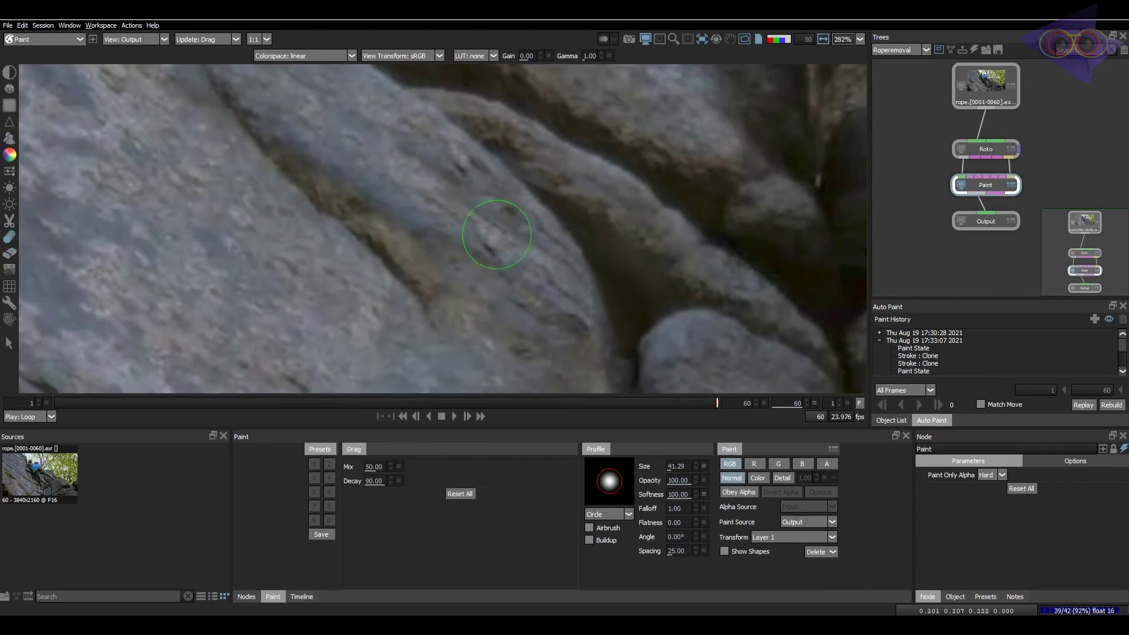
pyautogui.press('c')
pyautogui.moveTo(475, 200); pyautogui.dragTo(483, 221, button='middle')
pyautogui.press('e')
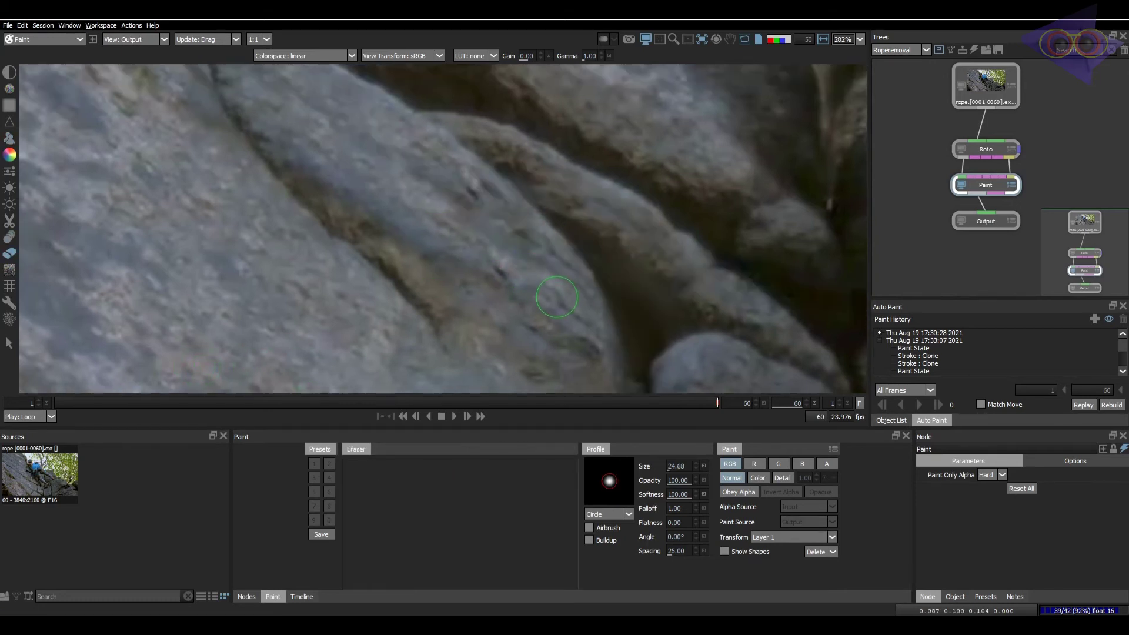
# Clone dark rock from frame 60 at offset -57, 48 over the bluish strap end beside the climber, using brush size 36.60
pyautogui.scroll(-2, 444, 133)
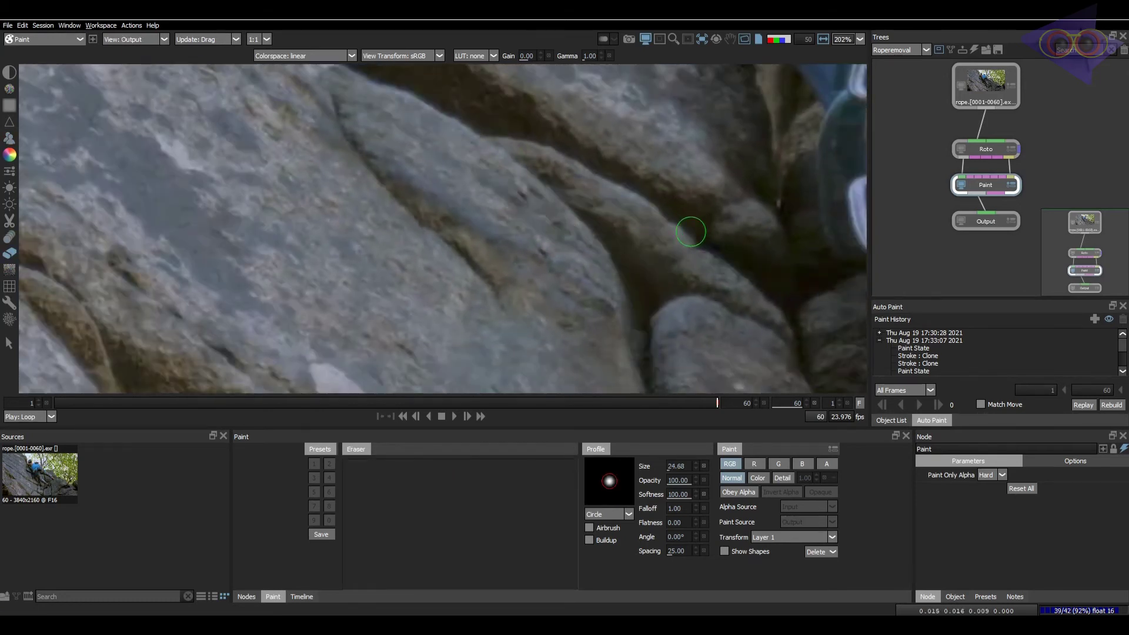
pyautogui.scroll(-7, 729, 223)
pyautogui.scroll(7, 678, 250)
pyautogui.press('c')
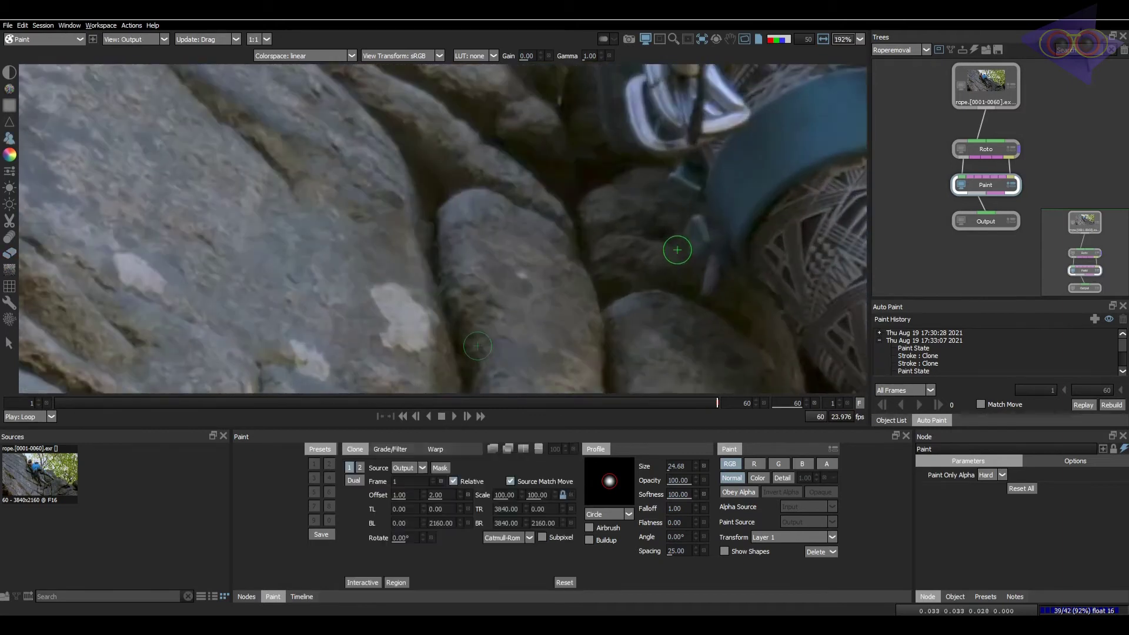
pyautogui.moveTo(637, 184)
pyautogui.keyDown('ctrl'); pyautogui.mouseDown()
pyautogui.moveTo(647, 181)
pyautogui.moveTo(609, 227)
pyautogui.mouseUp(); pyautogui.keyUp('ctrl')
pyautogui.scroll(-2, 723, 261)
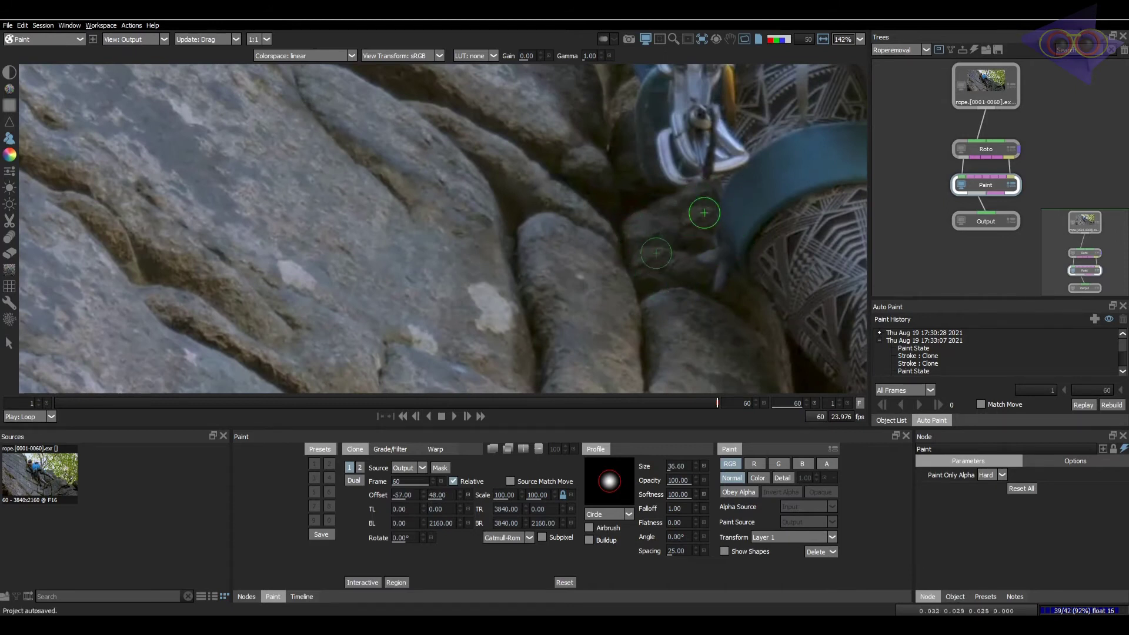
pyautogui.keyDown('shift'); pyautogui.moveTo(670, 247); pyautogui.dragTo(719, 252); pyautogui.keyUp('shift')
pyautogui.press('d')
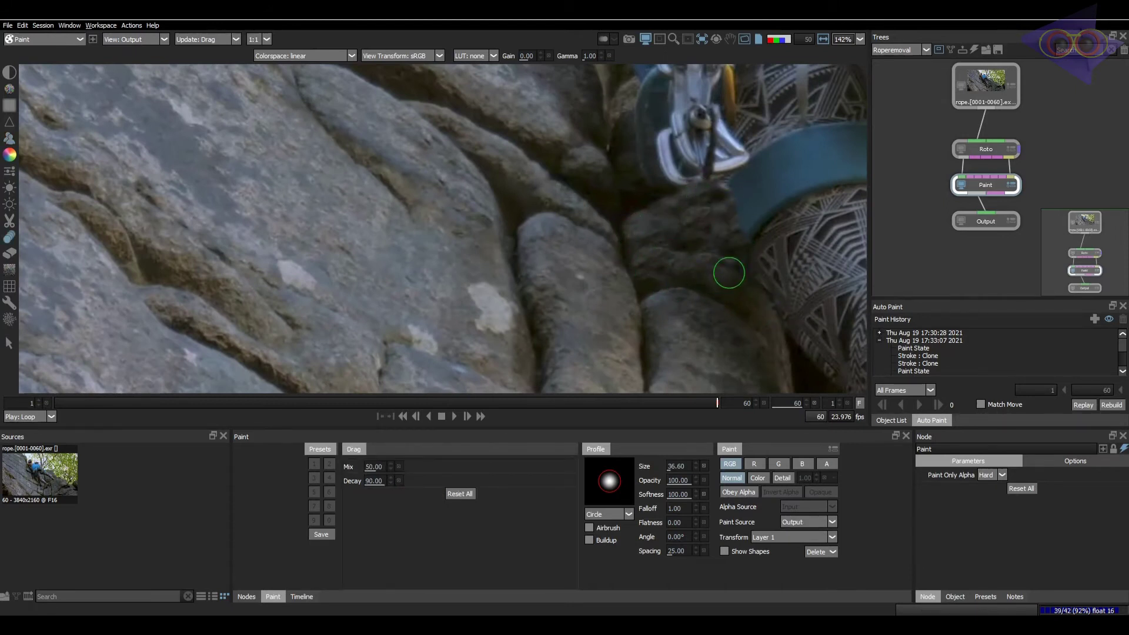
# Clone match-moved rock from frame 19 at offset 1, 1 over the blue rope beside the small crack above the lower bolt
pyautogui.scroll(-7, 792, 221)
pyautogui.moveTo(787, 242); pyautogui.dragTo(661, 153, button='middle')
pyautogui.scroll(8, 655, 188)
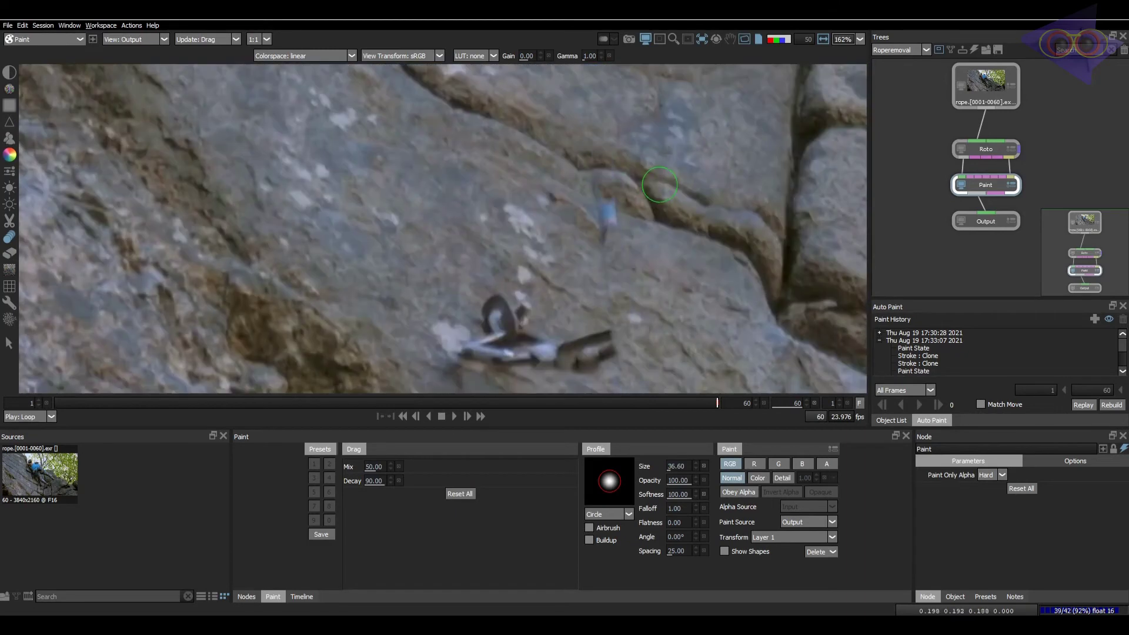
pyautogui.press('c')
pyautogui.keyDown('shift'); pyautogui.moveTo(663, 262); pyautogui.dragTo(654, 274); pyautogui.keyUp('shift')
pyautogui.click(512, 482)
pyautogui.moveTo(413, 482)
pyautogui.mouseDown()
pyautogui.moveTo(357, 481)
pyautogui.moveTo(370, 481)
pyautogui.mouseUp()
pyautogui.press('shift')
pyautogui.press('shift')
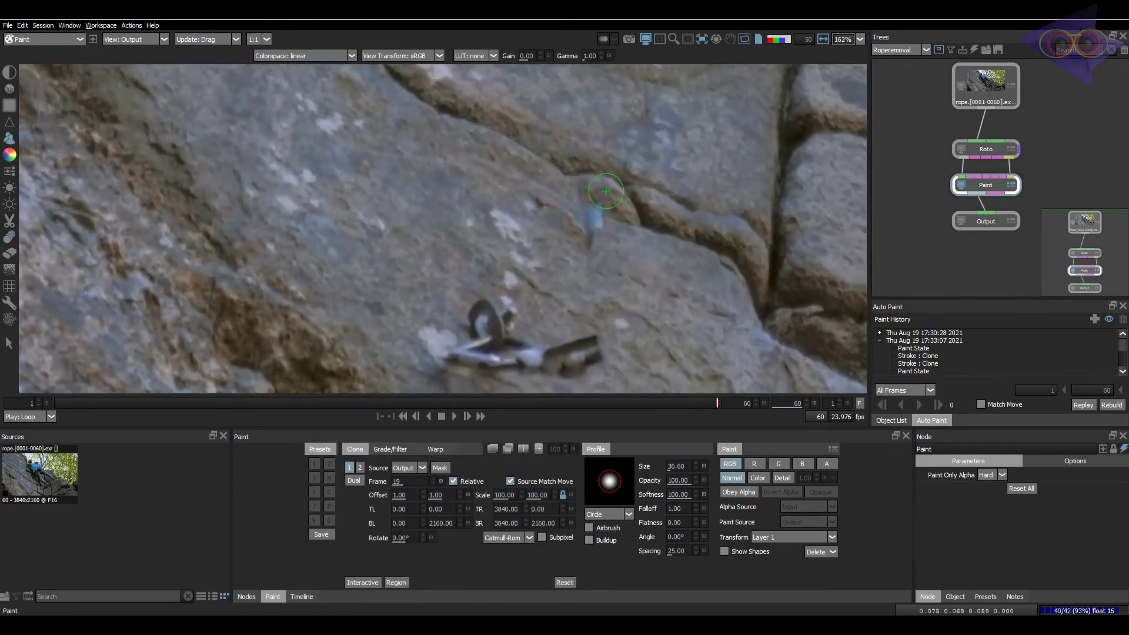
# Clone the frame 19 source over the free end of the lower carabiner and touch up with the Eraser at size 36.60
pyautogui.moveTo(634, 368); pyautogui.dragTo(635, 246, button='middle')
pyautogui.press('shift')
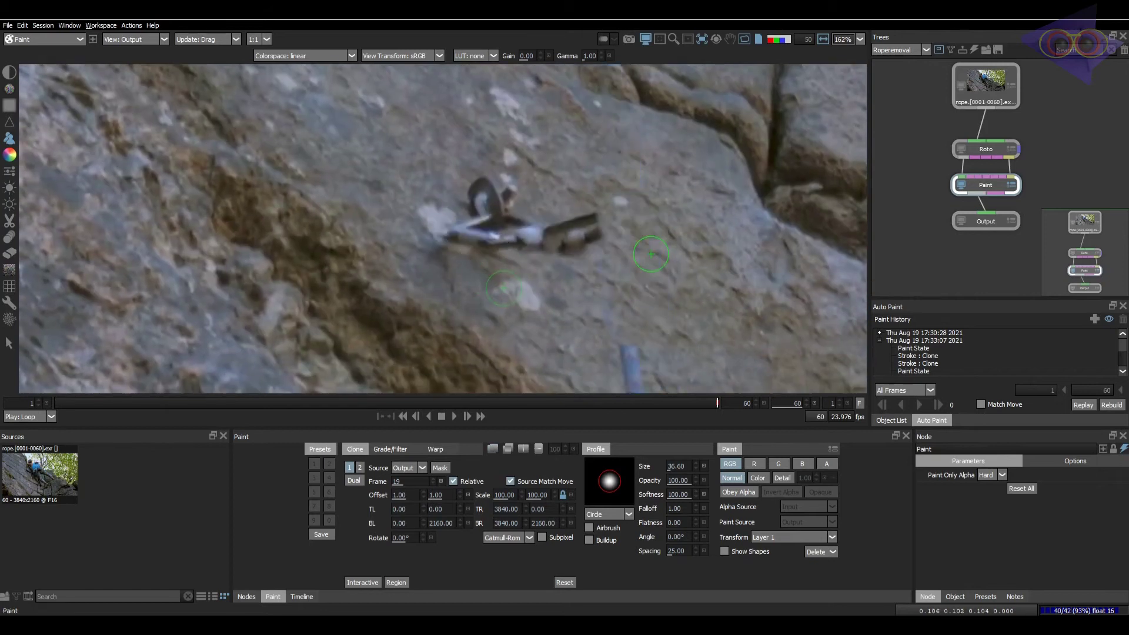
pyautogui.press('shift')
pyautogui.moveTo(595, 227); pyautogui.dragTo(508, 227)
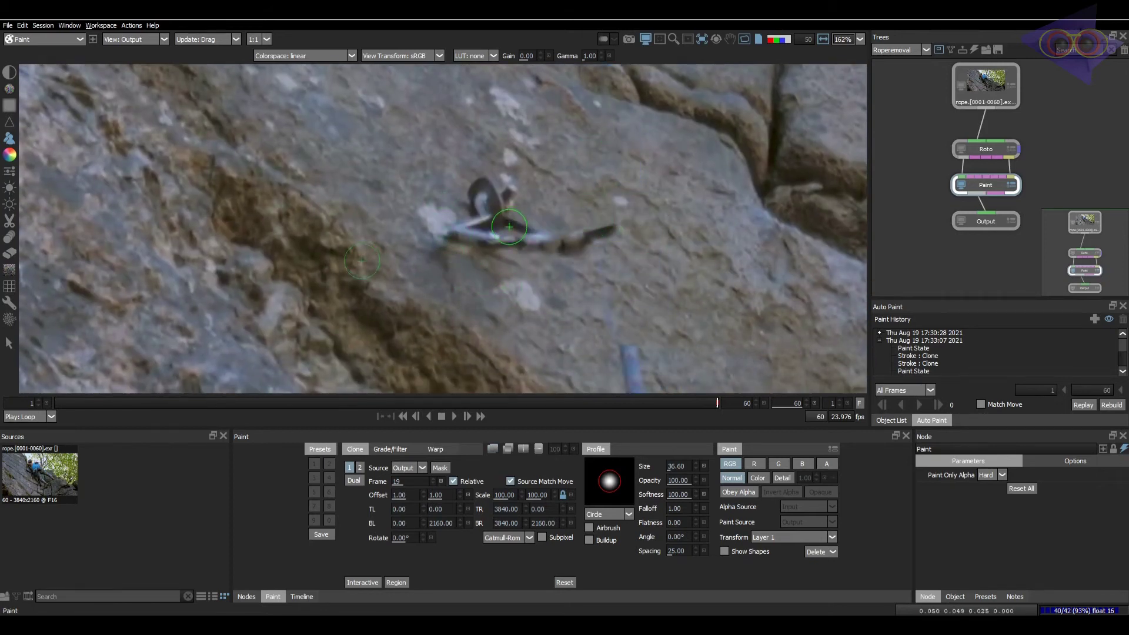
pyautogui.moveTo(508, 227)
pyautogui.mouseDown(button='middle')
pyautogui.moveTo(498, 213)
pyautogui.moveTo(514, 244)
pyautogui.mouseUp(button='middle')
pyautogui.press('e')
pyautogui.scroll(-1, 514, 244)
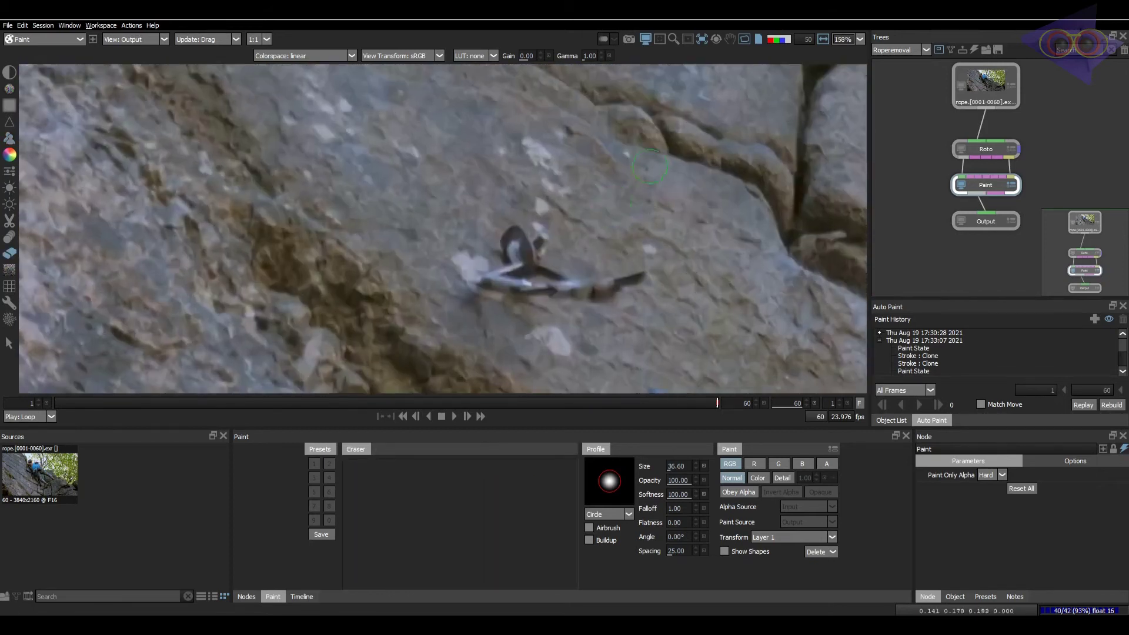
# Clone rock over the ring of the lower bolt hanger with source match move off and brush size 36.60
pyautogui.press('c')
pyautogui.moveTo(511, 231); pyautogui.dragTo(533, 249)
pyautogui.moveTo(484, 250); pyautogui.dragTo(515, 272, button='middle')
pyautogui.scroll(-4, 515, 271)
pyautogui.keyDown('shift'); pyautogui.moveTo(579, 250); pyautogui.dragTo(532, 271); pyautogui.keyUp('shift')
pyautogui.scroll(5, 536, 274)
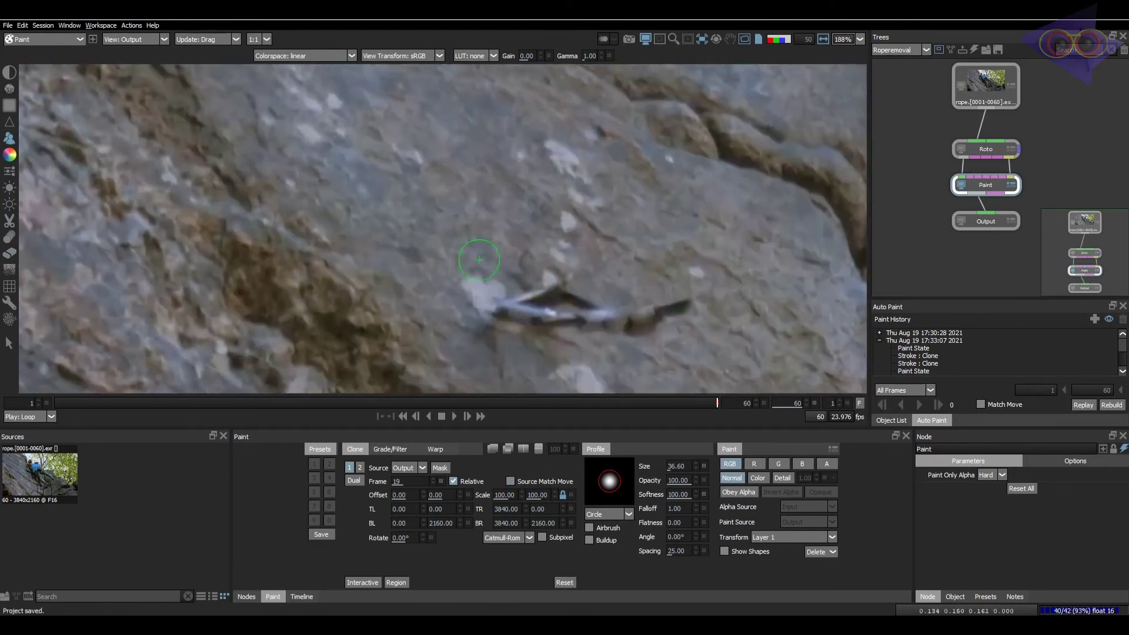
# Clone over the remaining lower bolt and carabiner using offsets -41, -45 and -142, -56
pyautogui.moveTo(510, 315); pyautogui.dragTo(539, 304)
pyautogui.moveTo(535, 309); pyautogui.dragTo(538, 241, button='middle')
pyautogui.moveTo(548, 241); pyautogui.dragTo(544, 341)
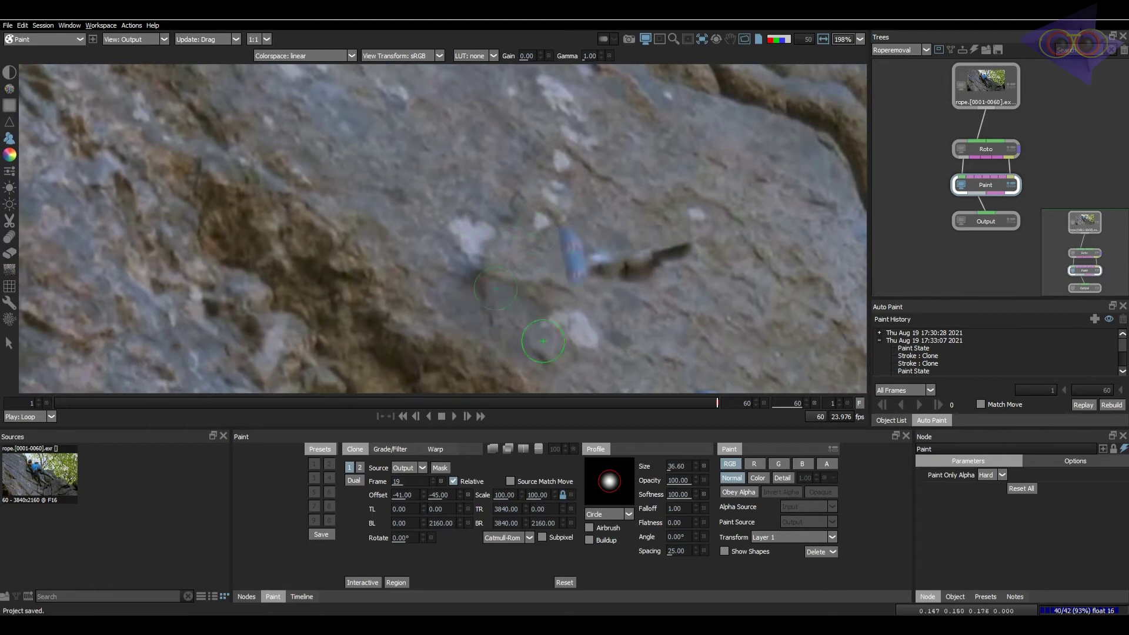
pyautogui.moveTo(539, 232)
pyautogui.mouseDown()
pyautogui.moveTo(617, 250)
pyautogui.moveTo(663, 235)
pyautogui.mouseUp()
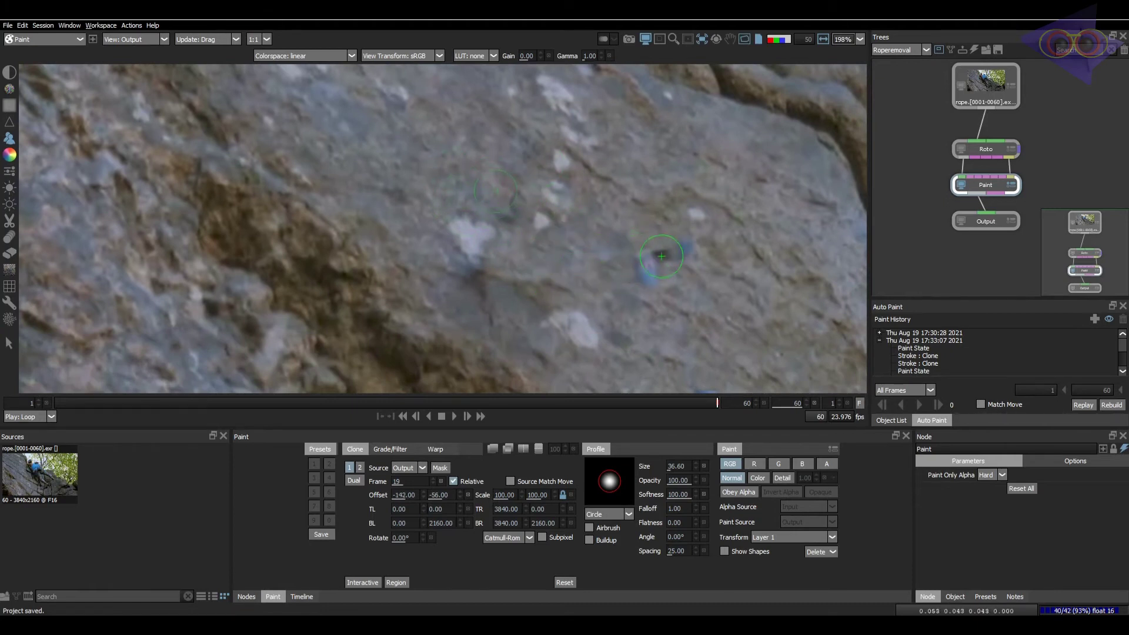
# Clone rock from frame 60 at offset 58, -6 over the upper end of the remaining rope
pyautogui.scroll(-3, 685, 248)
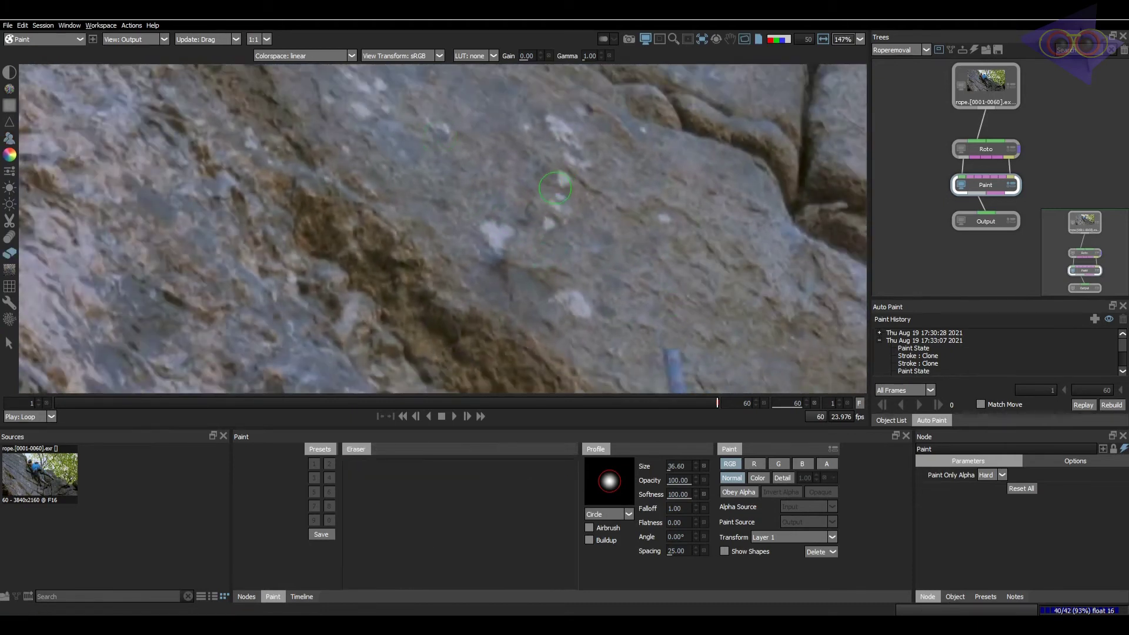
pyautogui.scroll(-5, 548, 199)
pyautogui.scroll(6, 669, 314)
pyautogui.keyDown('shift'); pyautogui.moveTo(634, 262); pyautogui.dragTo(580, 269); pyautogui.keyUp('shift')
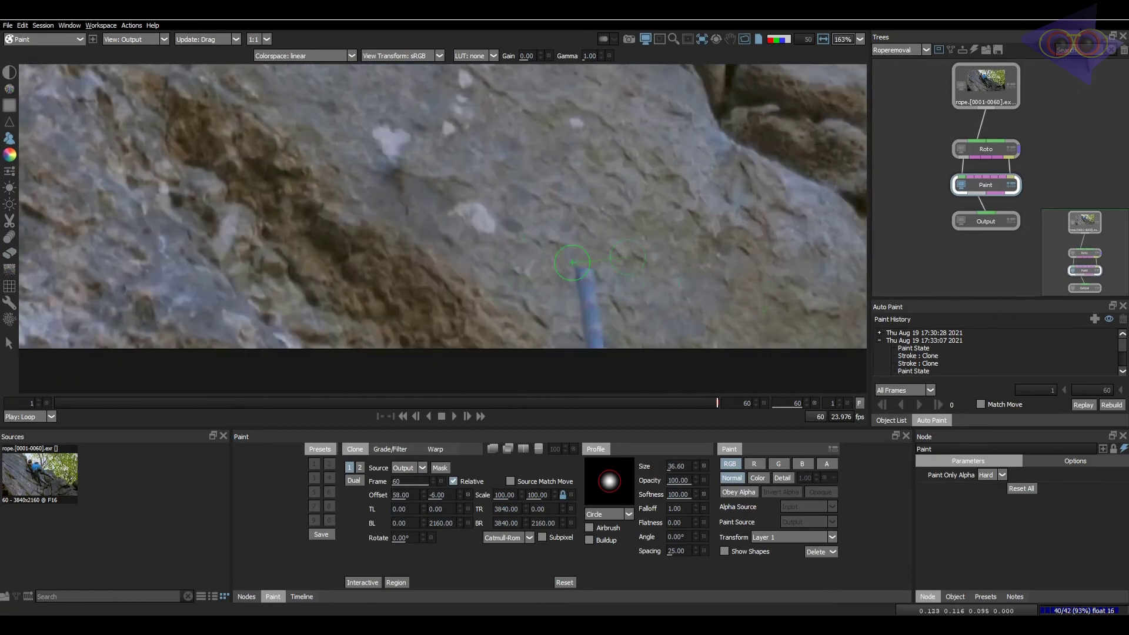
# Reset the clone source to match-moved frame 51 at offset 0, 1 and paint out the rope down to the image border
pyautogui.press('`')
pyautogui.moveTo(387, 482)
pyautogui.mouseDown()
pyautogui.moveTo(419, 476)
pyautogui.moveTo(398, 481)
pyautogui.mouseUp()
pyautogui.click(564, 583)
pyautogui.press('`')
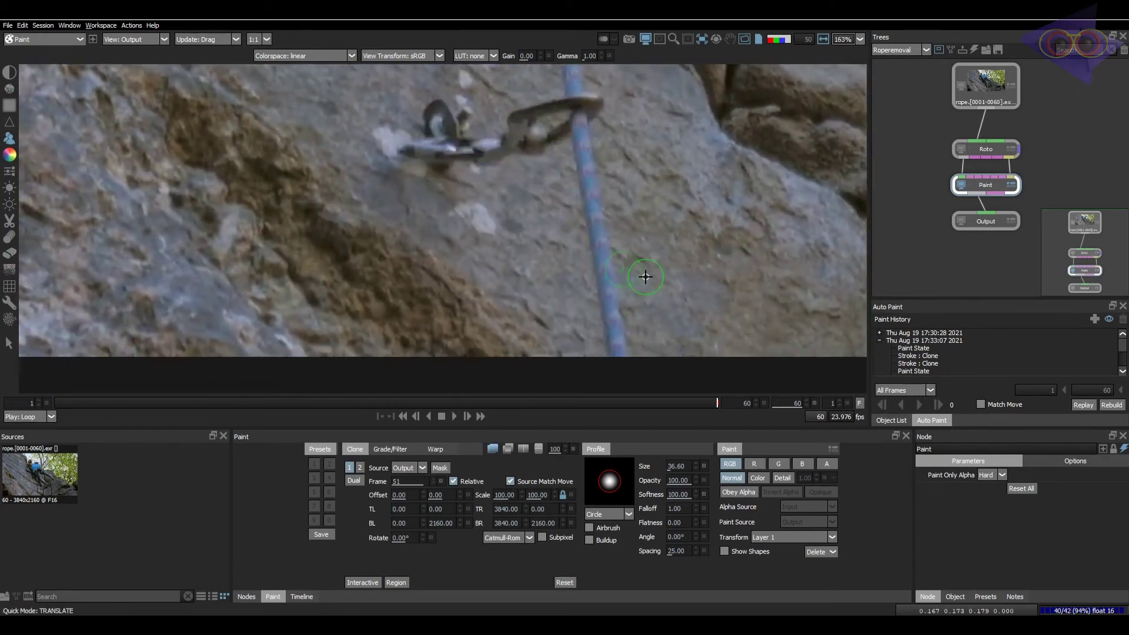
pyautogui.press('`')
pyautogui.press('`')
pyautogui.press('`')
pyautogui.press('`')
pyautogui.press('Up')
pyautogui.press('Up')
pyautogui.press('`')
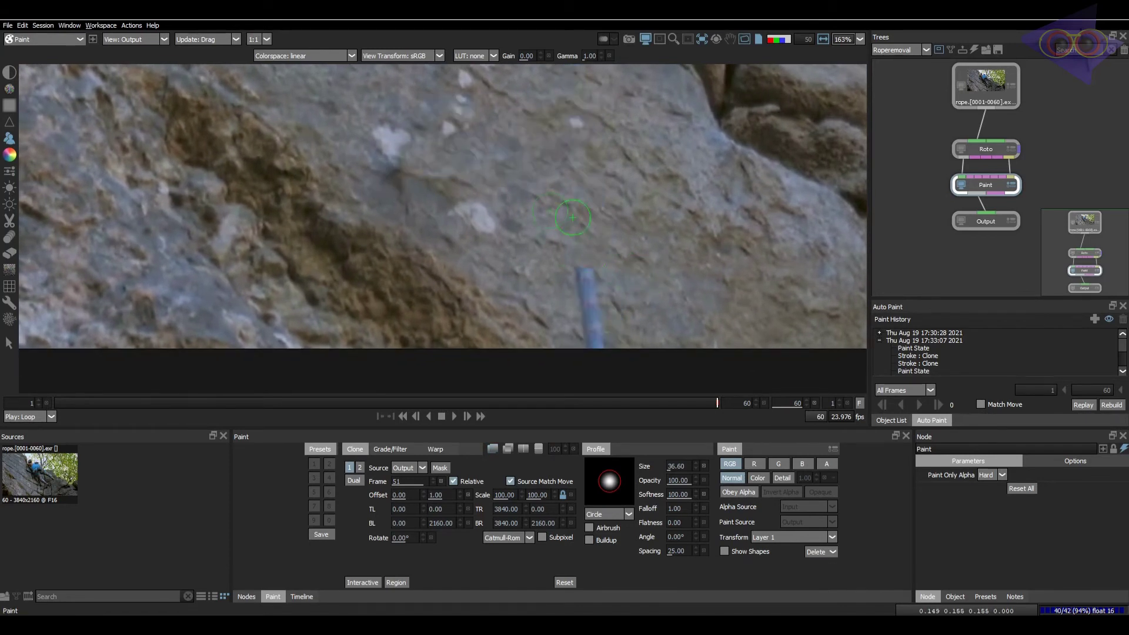
pyautogui.moveTo(580, 269); pyautogui.dragTo(587, 341)
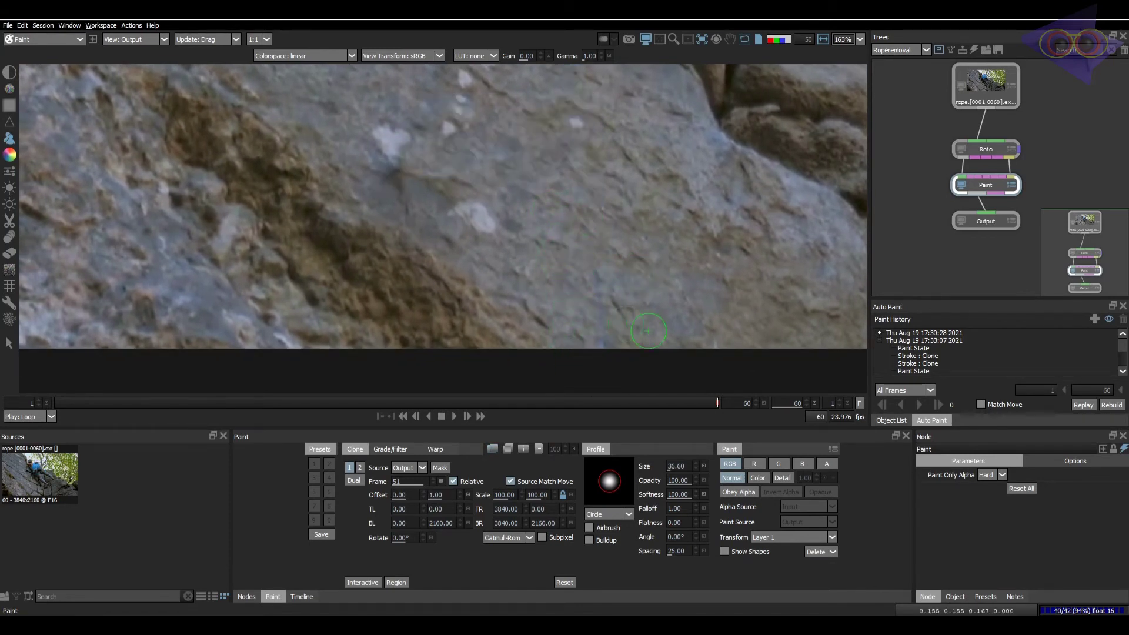
# Return the clone source to frame 60 and clean up the rope residue at the border with offset -54, -6 and brush size 19.52
pyautogui.press('`')
pyautogui.moveTo(412, 482); pyautogui.dragTo(392, 482)
pyautogui.press('`')
pyautogui.press('`')
pyautogui.moveTo(399, 483); pyautogui.dragTo(447, 482)
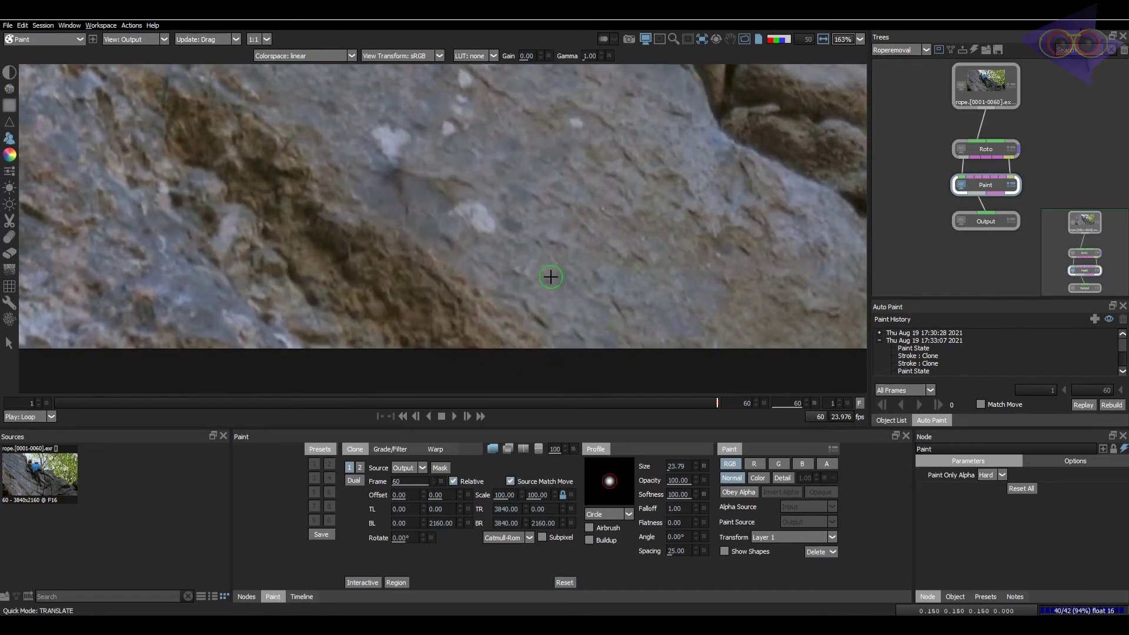
pyautogui.scroll(-6, 604, 280)
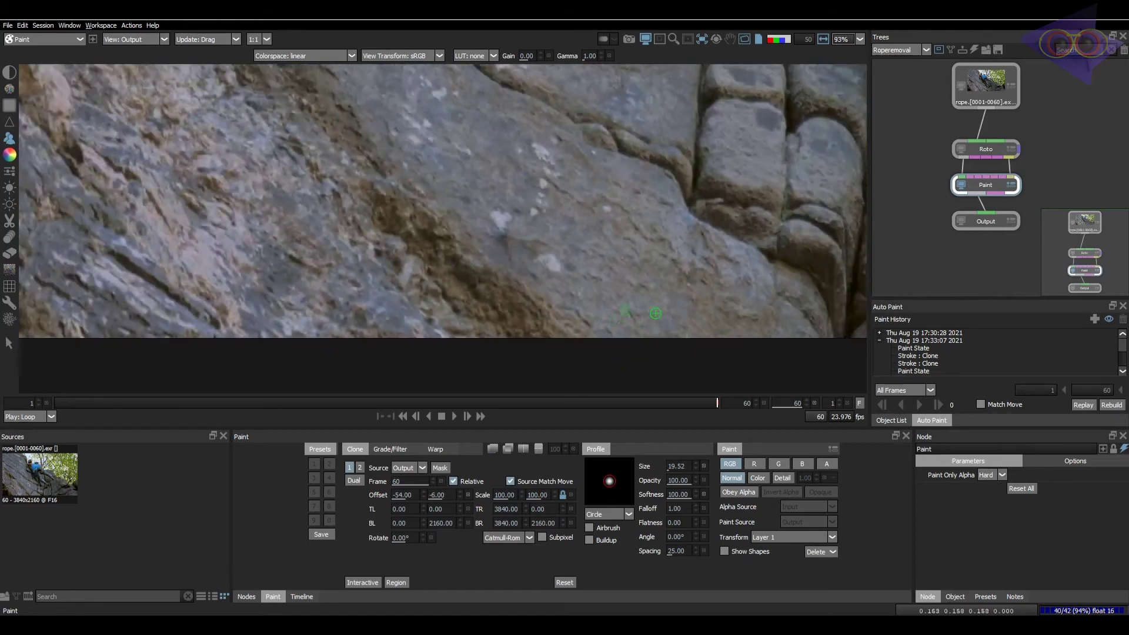
# Clone along the upper end of the slab at offset -10, 12, and in Detail mode at offset 6, 19
pyautogui.scroll(6, 652, 281)
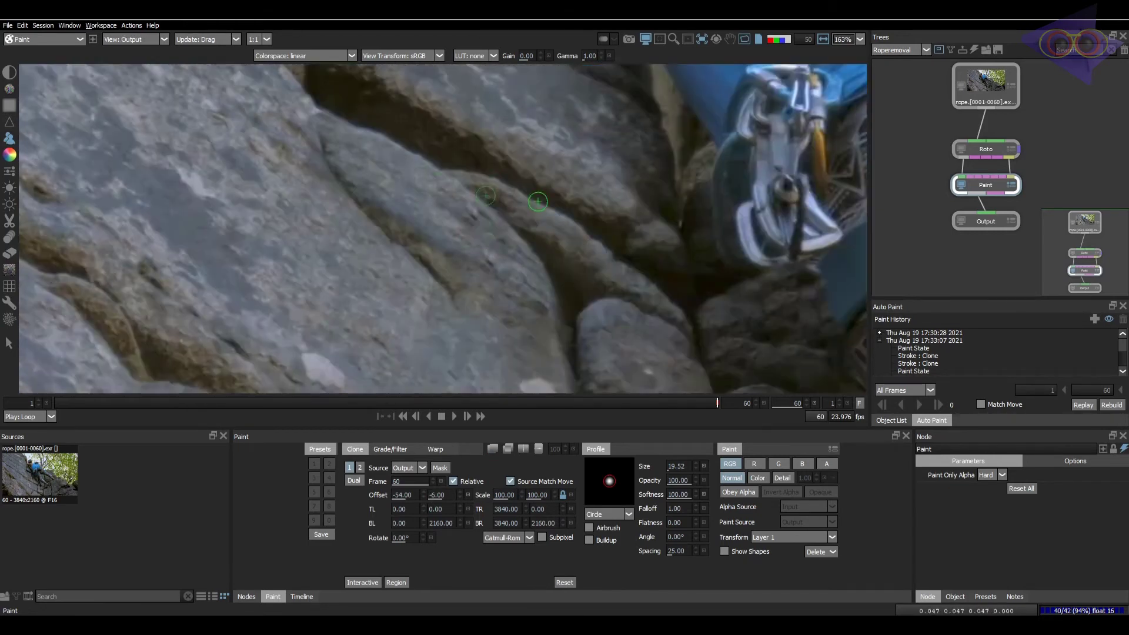
pyautogui.scroll(2, 454, 235)
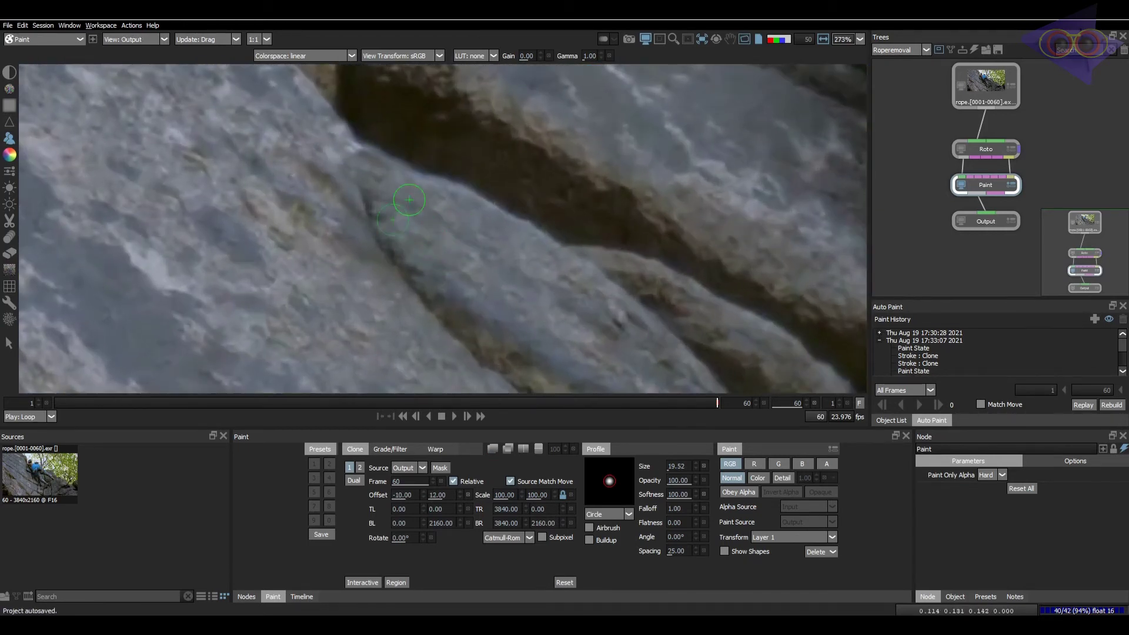
pyautogui.keyDown('shift'); pyautogui.moveTo(443, 215); pyautogui.dragTo(417, 205); pyautogui.keyUp('shift')
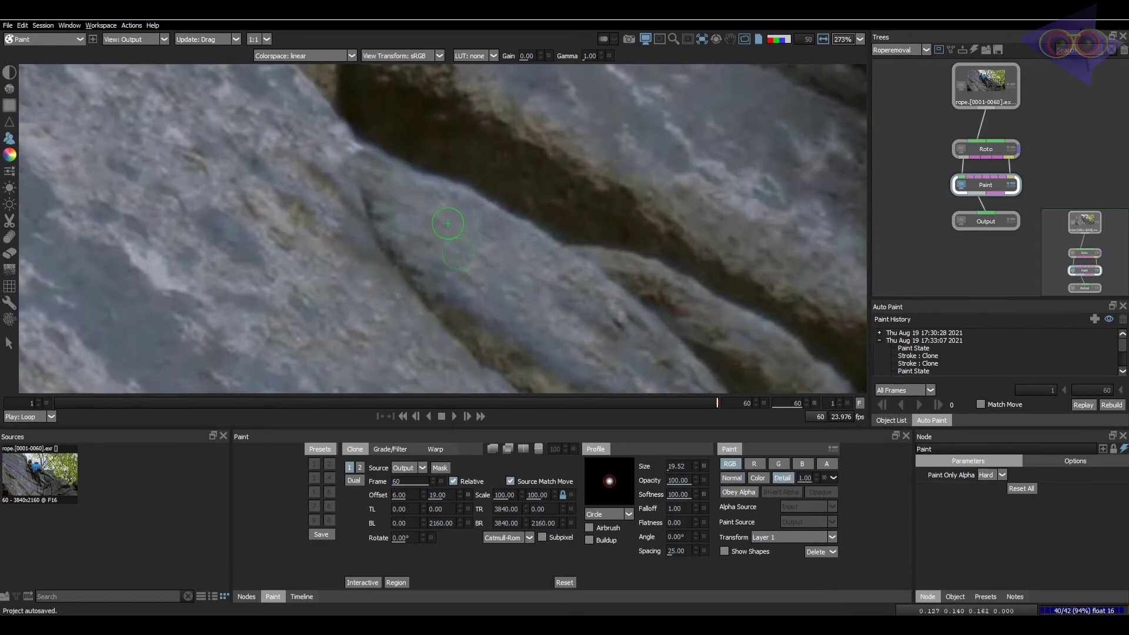
# Clone in Normal mode at offset -22, 1 with brush size 21.61 over the dark marks on the slab
pyautogui.moveTo(565, 282); pyautogui.dragTo(512, 199, button='middle')
pyautogui.press('e')
pyautogui.press('q')
pyautogui.press('q')
pyautogui.press('q')
pyautogui.scroll(-2, 486, 270)
pyautogui.press('q')
pyautogui.press('c')
pyautogui.keyDown('ctrl'); pyautogui.moveTo(511, 198); pyautogui.dragTo(505, 195); pyautogui.keyUp('ctrl')
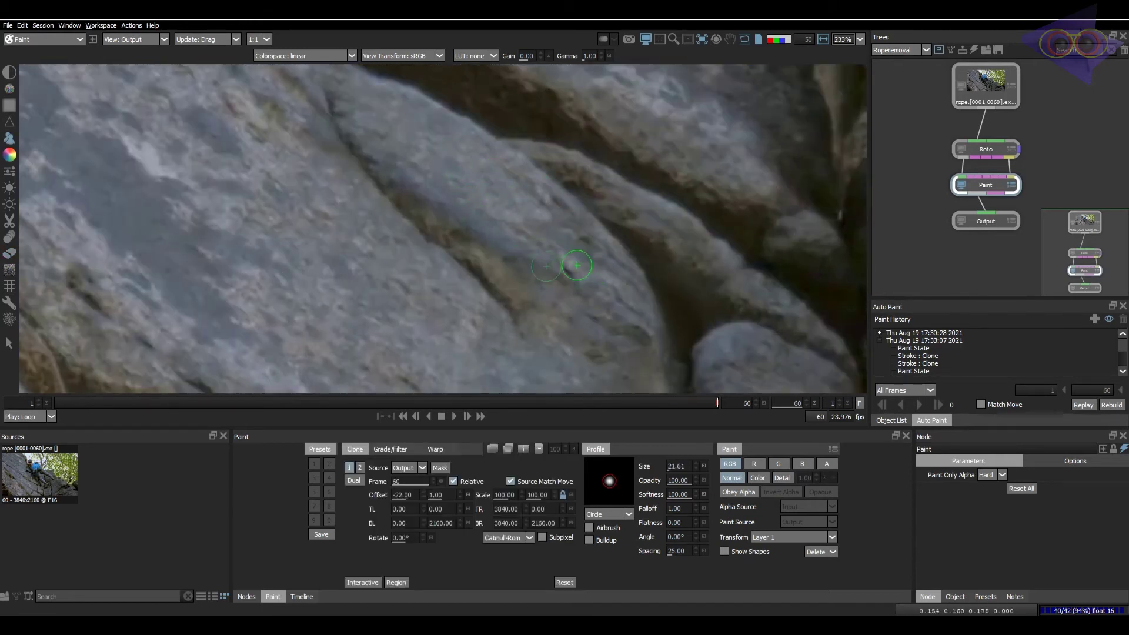
# Touch up the slab with the Eraser at size 36.57, and clone from offset -58, -31 with brush size 20.94
pyautogui.press('e')
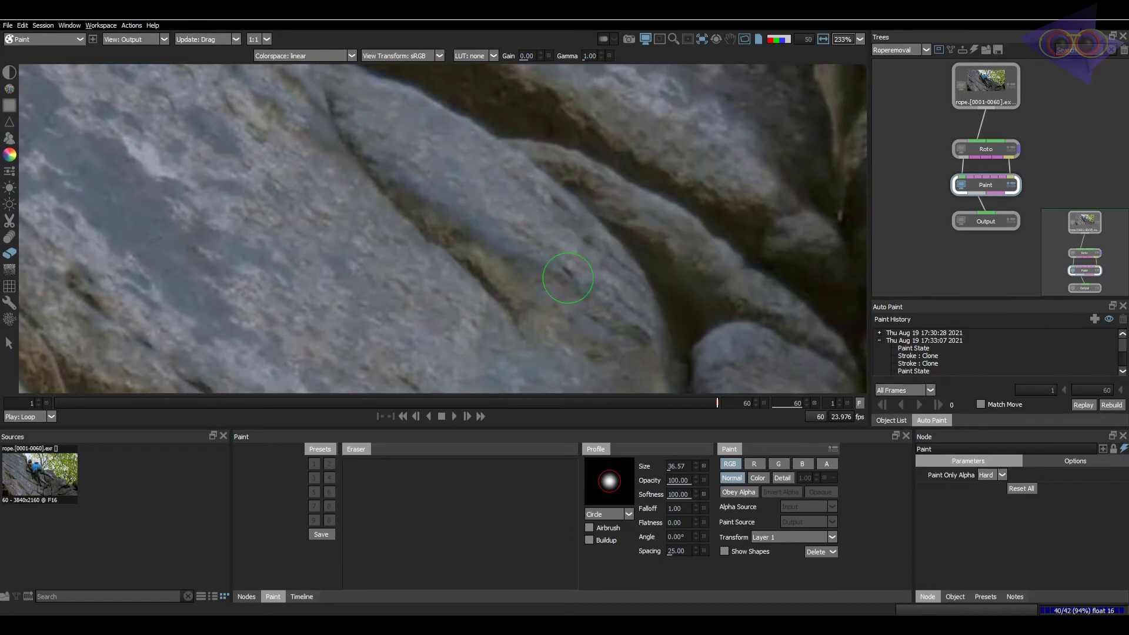
pyautogui.scroll(-1, 600, 288)
pyautogui.press('c')
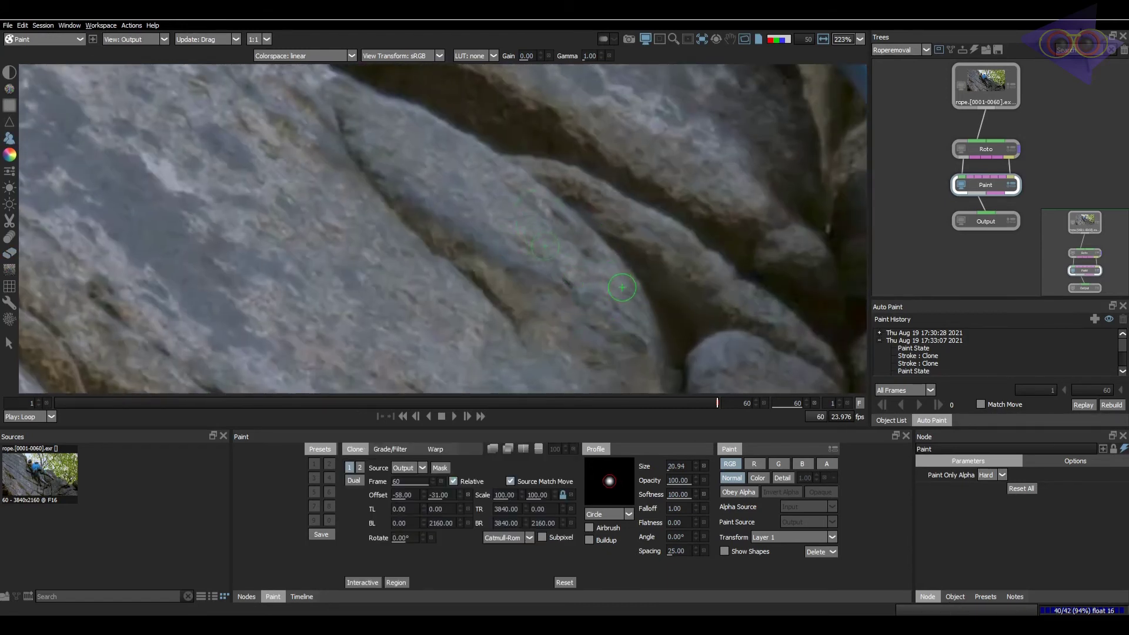
# Clone over the rock slab at frame 60 with brush size 20.94, from offsets -61, -36 and -57, -20
pyautogui.moveTo(594, 255)
pyautogui.mouseDown(button='middle')
pyautogui.moveTo(567, 340)
pyautogui.moveTo(582, 233)
pyautogui.mouseUp(button='middle')
pyautogui.scroll(1, 582, 234)
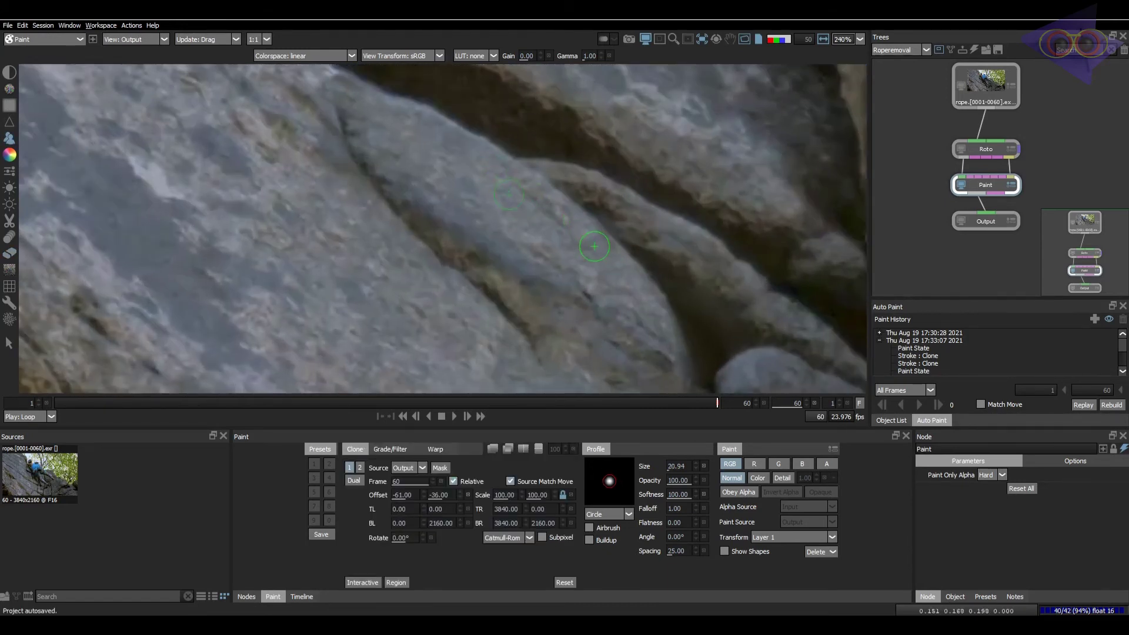
pyautogui.scroll(-4, 605, 245)
pyautogui.moveTo(640, 294); pyautogui.dragTo(686, 309, button='middle')
pyautogui.scroll(-7, 652, 247)
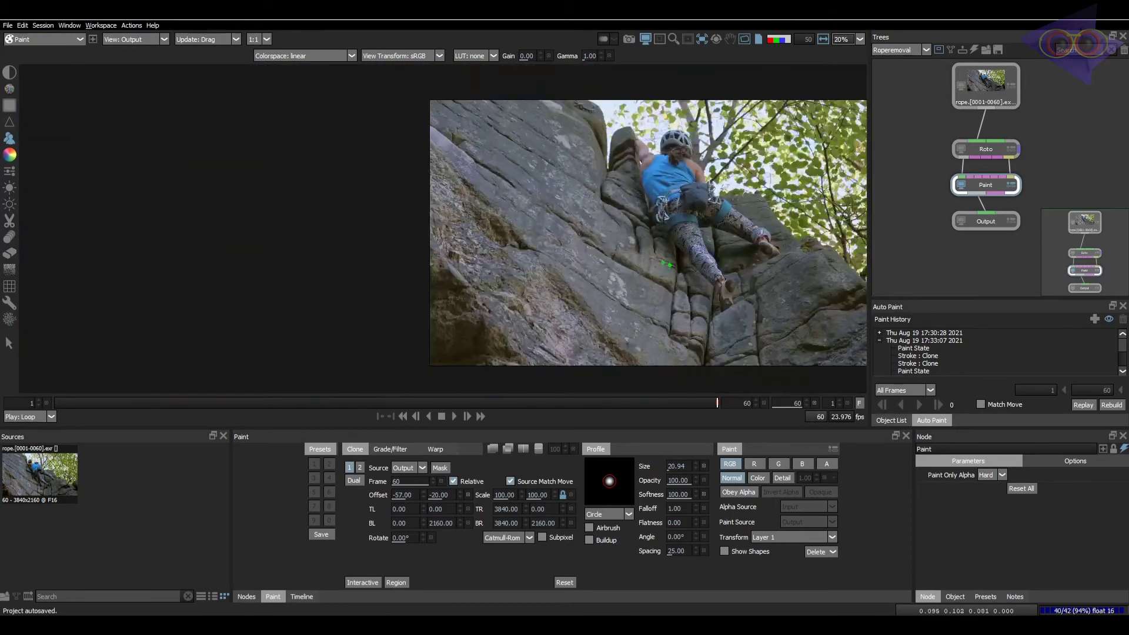
# Set the clone source to frame 48 with offset 0, 0 and brush size 37.52 for the rock beside the harness carabiners
pyautogui.moveTo(667, 259); pyautogui.dragTo(583, 252, button='middle')
pyautogui.scroll(3, 584, 252)
pyautogui.scroll(6, 584, 252)
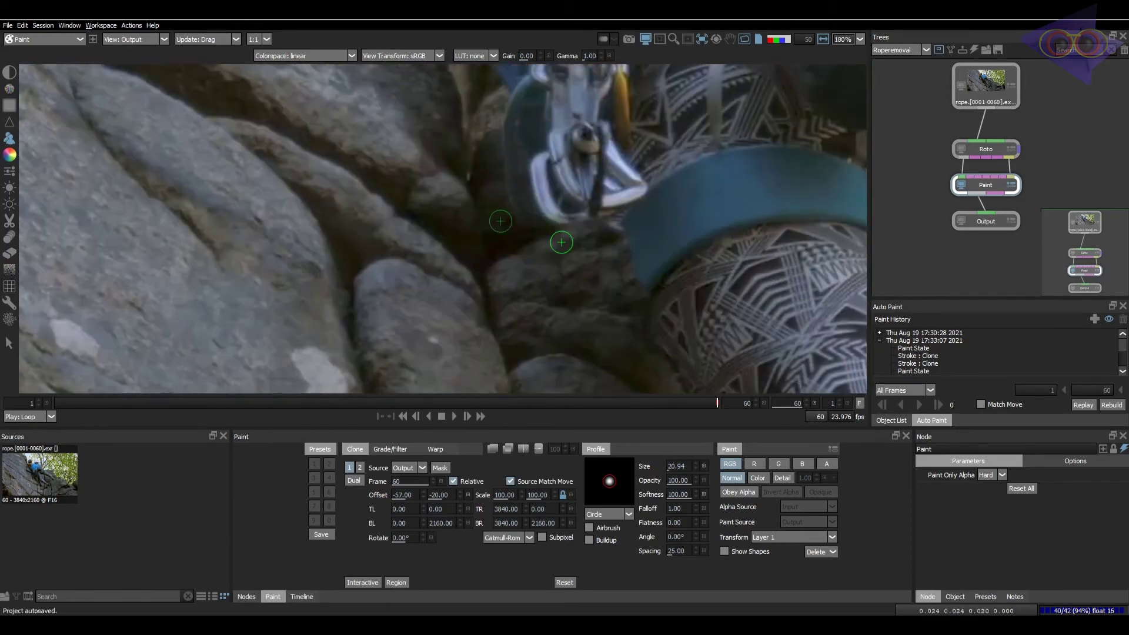
pyautogui.press('e')
pyautogui.press('c')
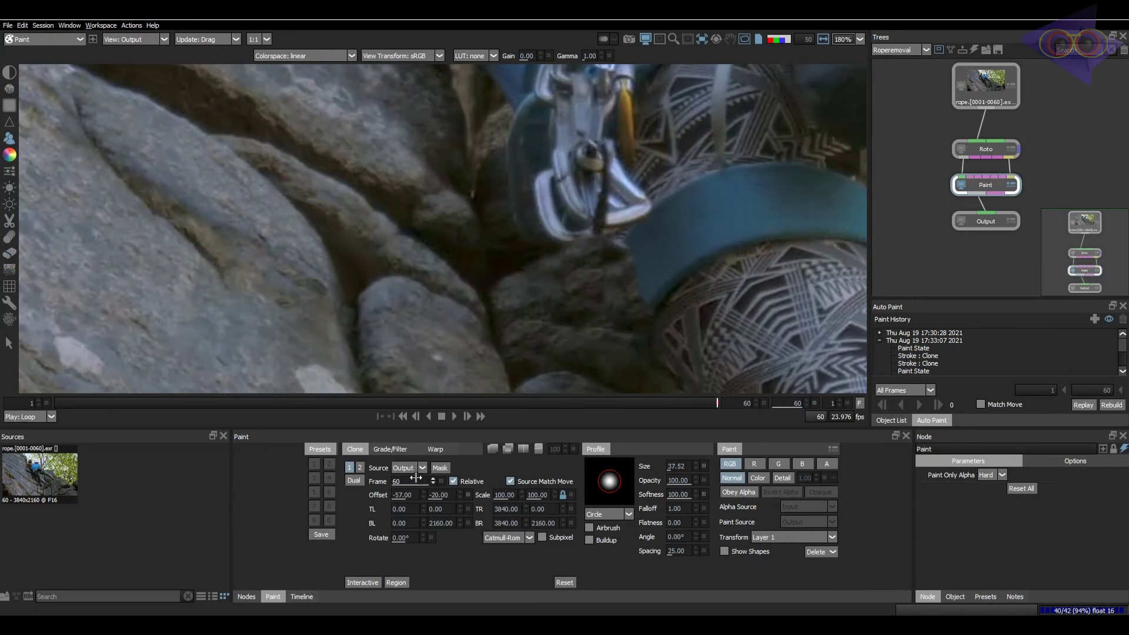
pyautogui.keyDown('shift'); pyautogui.scroll(10, 619, 333); pyautogui.keyUp('shift')
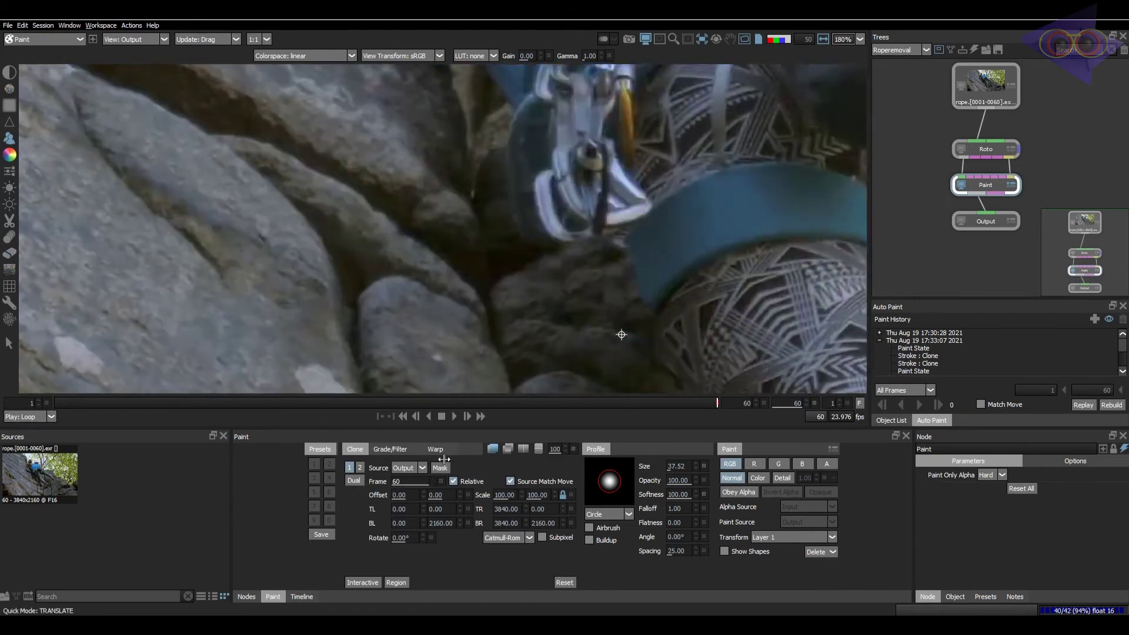
pyautogui.press('t')
pyautogui.press('t')
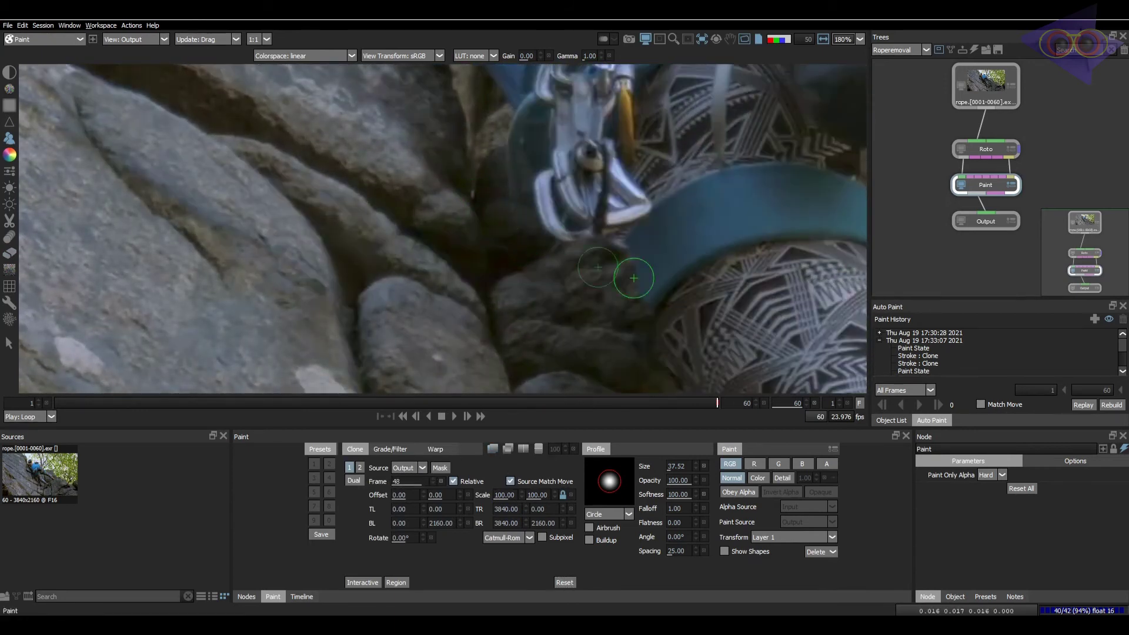
# Smear the dark rock just below the harness carabiners with the Drag brush at size 28.13
pyautogui.press('d')
pyautogui.press('[')
pyautogui.moveTo(555, 247); pyautogui.dragTo(554, 222)
pyautogui.press('c')
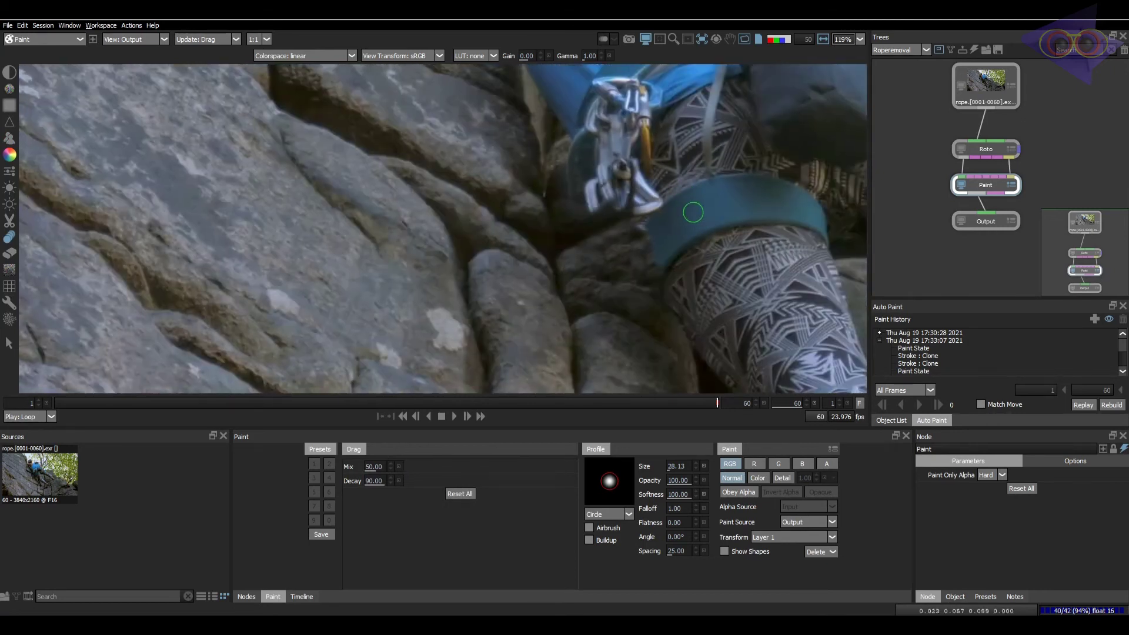
pyautogui.scroll(2, 619, 248)
pyautogui.press('d')
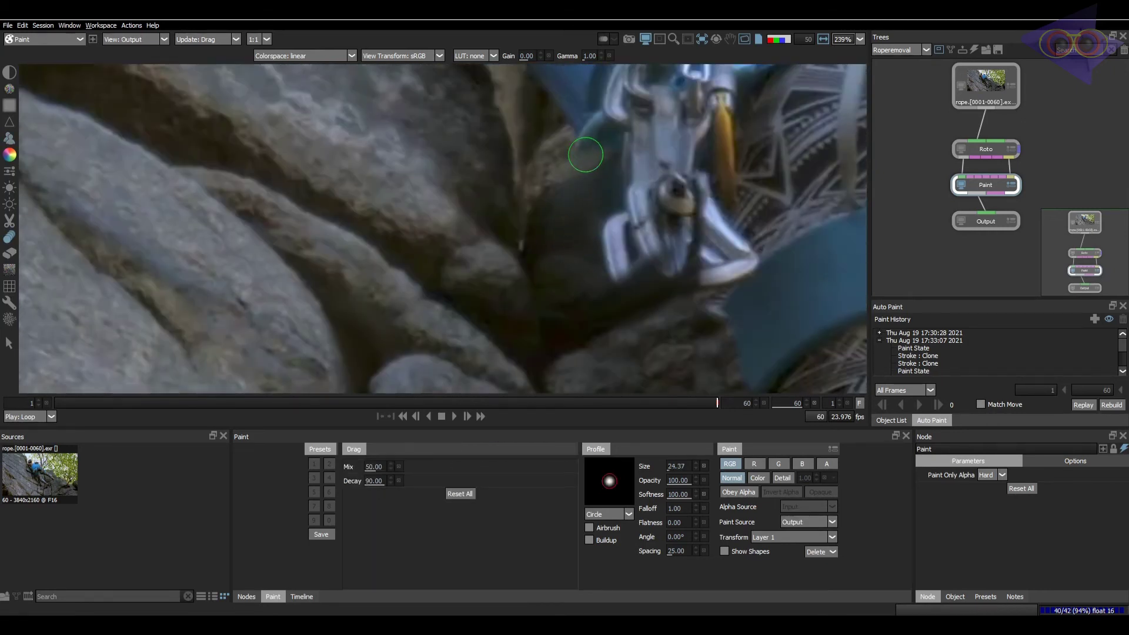
# Drag the surrounding rock over the carabiners hanging from the harness, with brush sizes 24.37 and 46.47
pyautogui.moveTo(586, 154); pyautogui.dragTo(619, 115)
pyautogui.keyDown('ctrl'); pyautogui.moveTo(570, 227); pyautogui.dragTo(623, 223); pyautogui.keyUp('ctrl')
pyautogui.moveTo(607, 264); pyautogui.dragTo(658, 221)
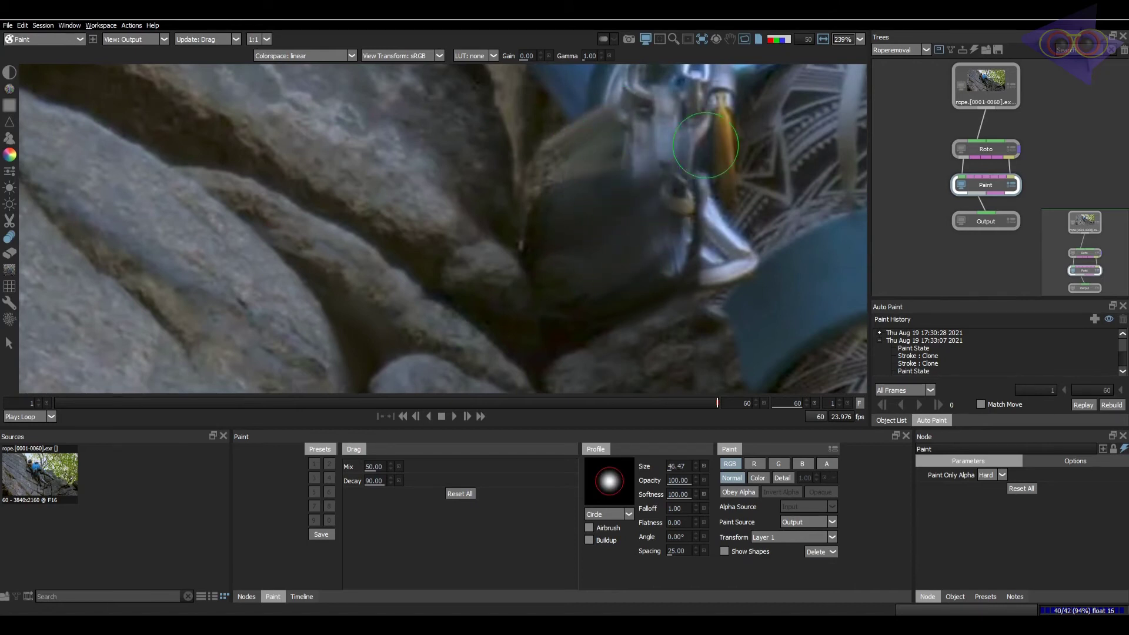
pyautogui.scroll(-3, 640, 118)
# Clone rock texture onto the smeared area in Detail mode at frame 60, opacity 25, size 57.58 and offset -327, -67
pyautogui.press('c')
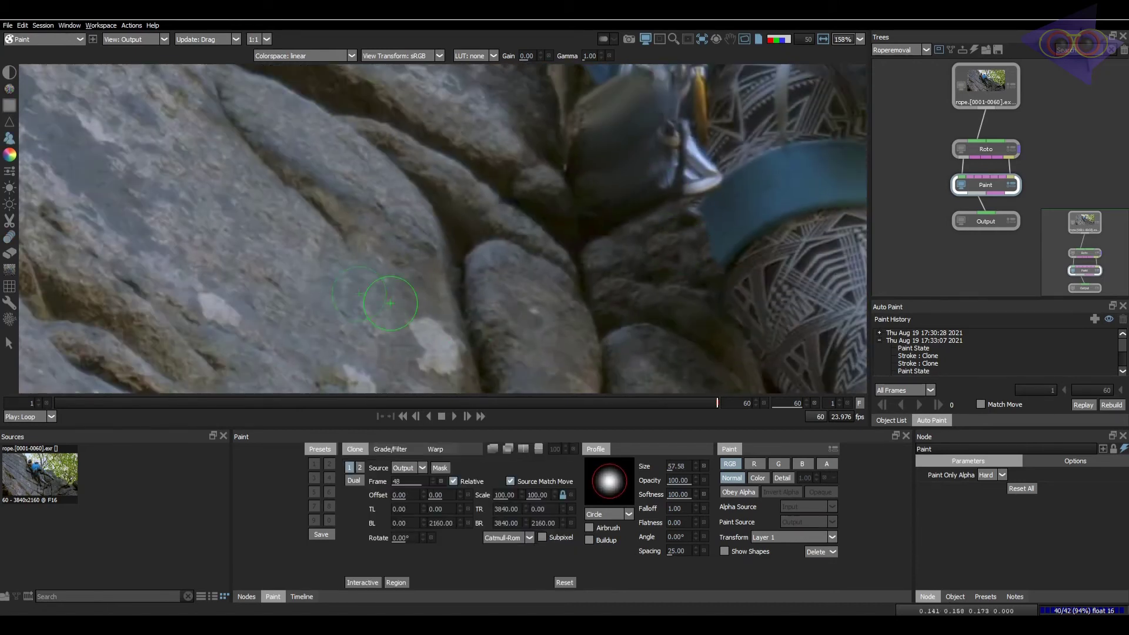
pyautogui.click(558, 580)
pyautogui.click(782, 477)
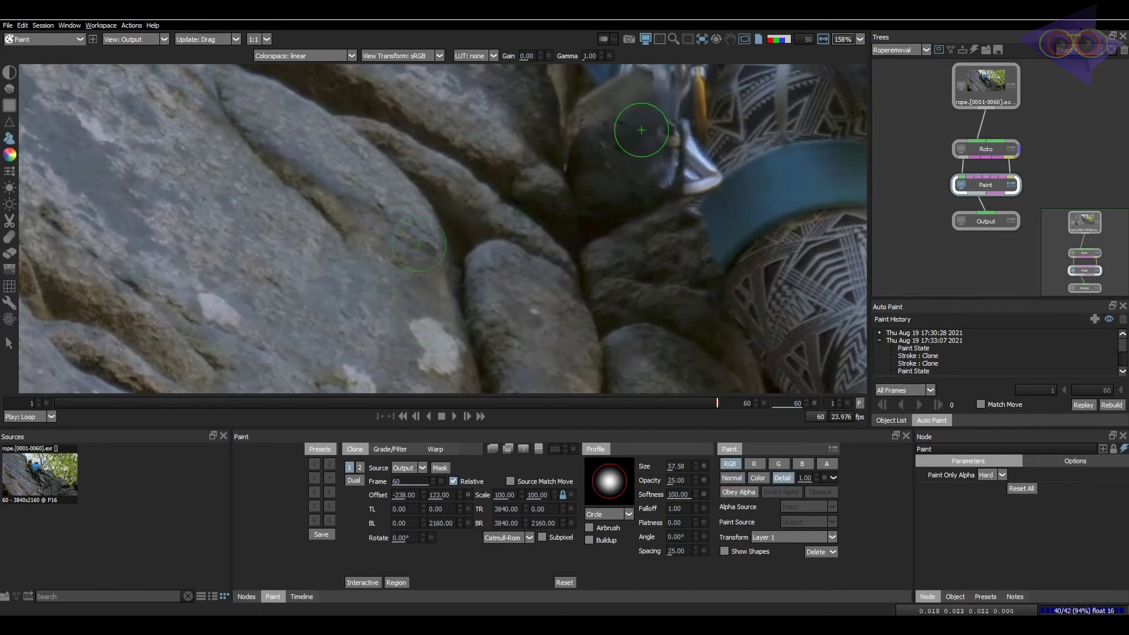
pyautogui.hotkey('ctrl', 'z')
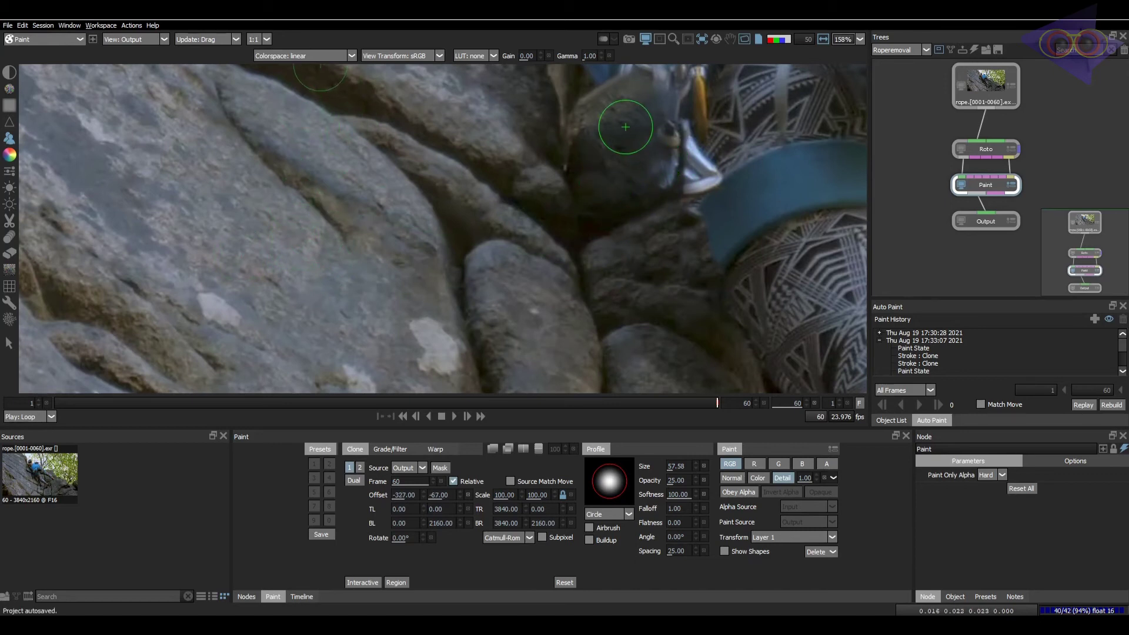
# Switch to the Blur brush for the smeared rock beside the harness and set its radius to 5
pyautogui.press('b')
pyautogui.moveTo(626, 126); pyautogui.dragTo(652, 190, button='middle')
pyautogui.scroll(-1, 652, 192)
pyautogui.scroll(2, 653, 191)
pyautogui.click(403, 467)
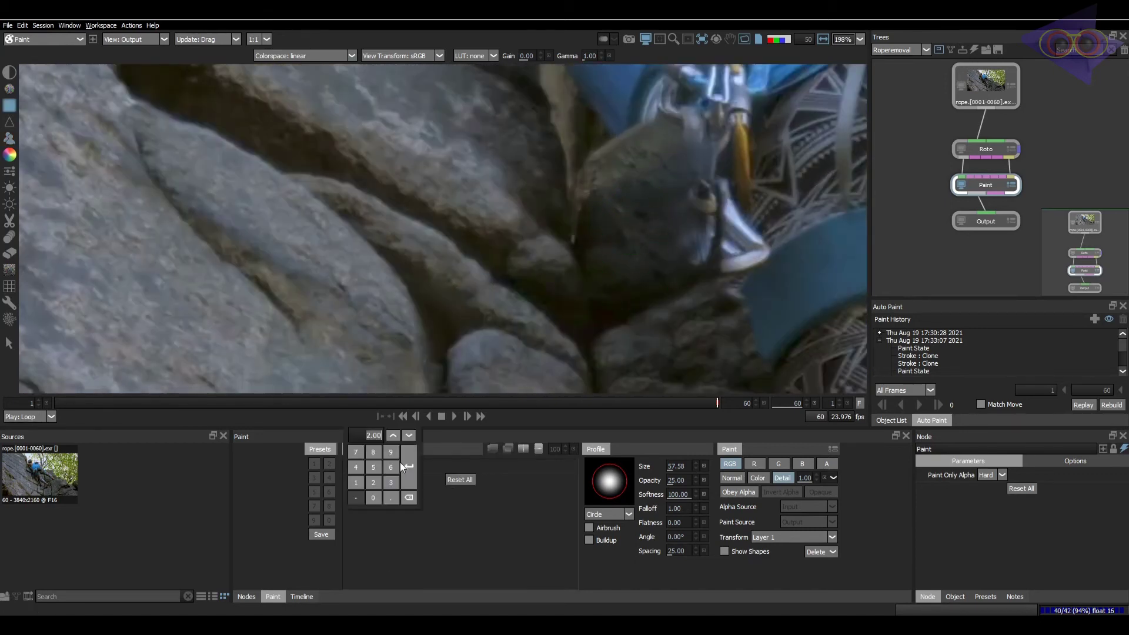
pyautogui.click(383, 467)
pyautogui.scroll(-6, 683, 227)
pyautogui.scroll(-1, 727, 257)
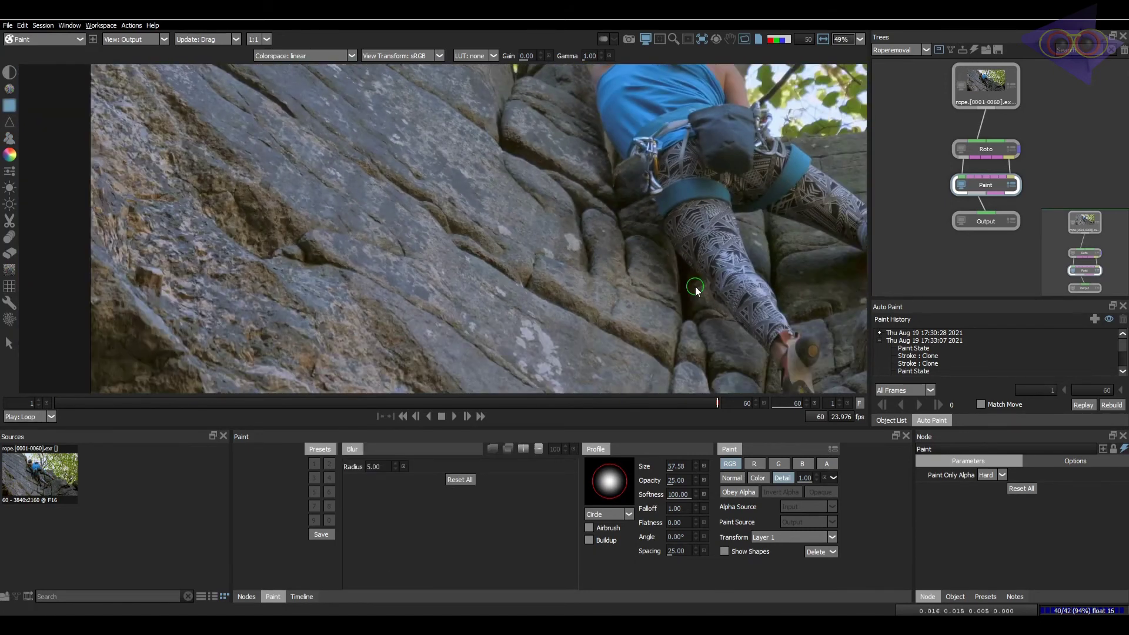
# Set the Output node's file to cp.####.exr in the Rope removal/cp folder
pyautogui.click(986, 221)
pyautogui.click(1112, 517)
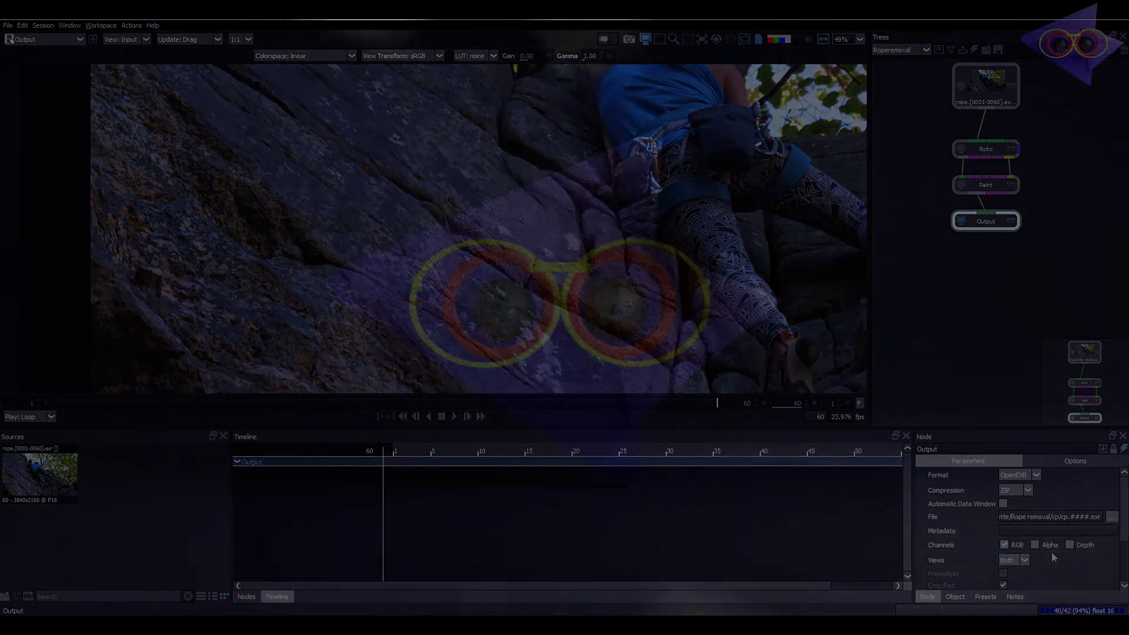
pyautogui.scroll(-3, 1116, 528)
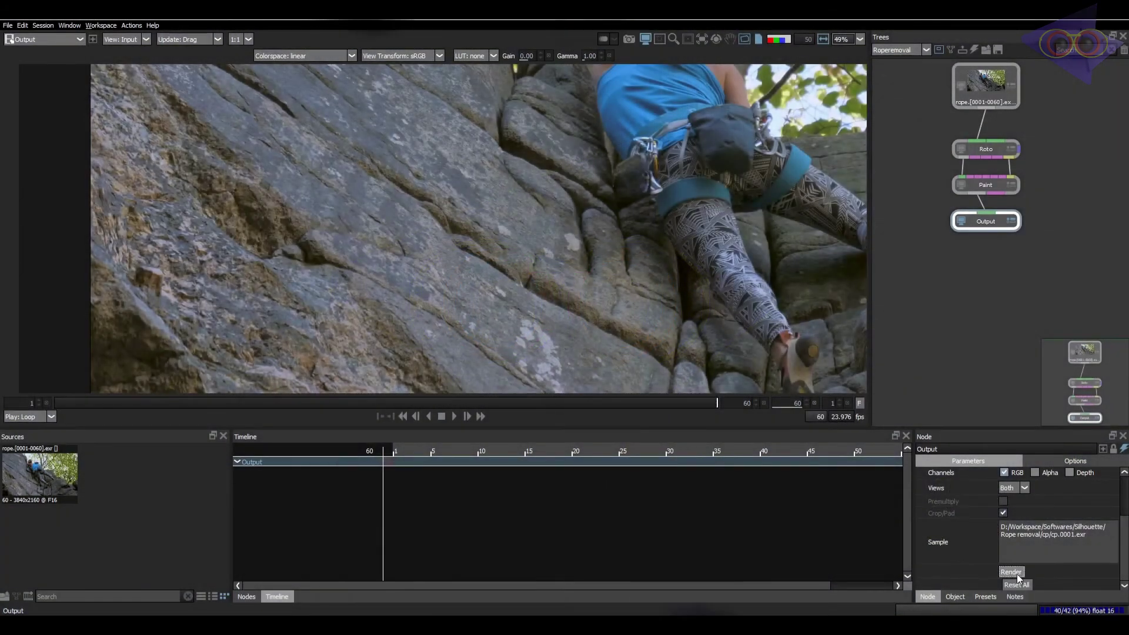
# Change the frame range in the render options and render the clean plate
pyautogui.click(1011, 572)
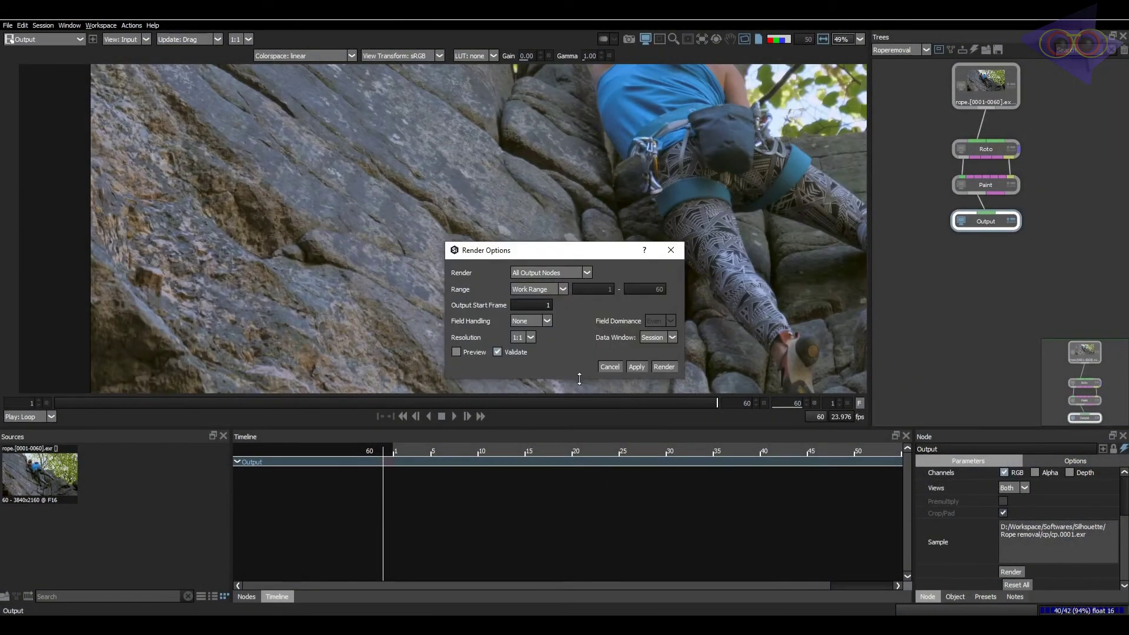
pyautogui.click(541, 290)
pyautogui.click(541, 309)
pyautogui.click(665, 367)
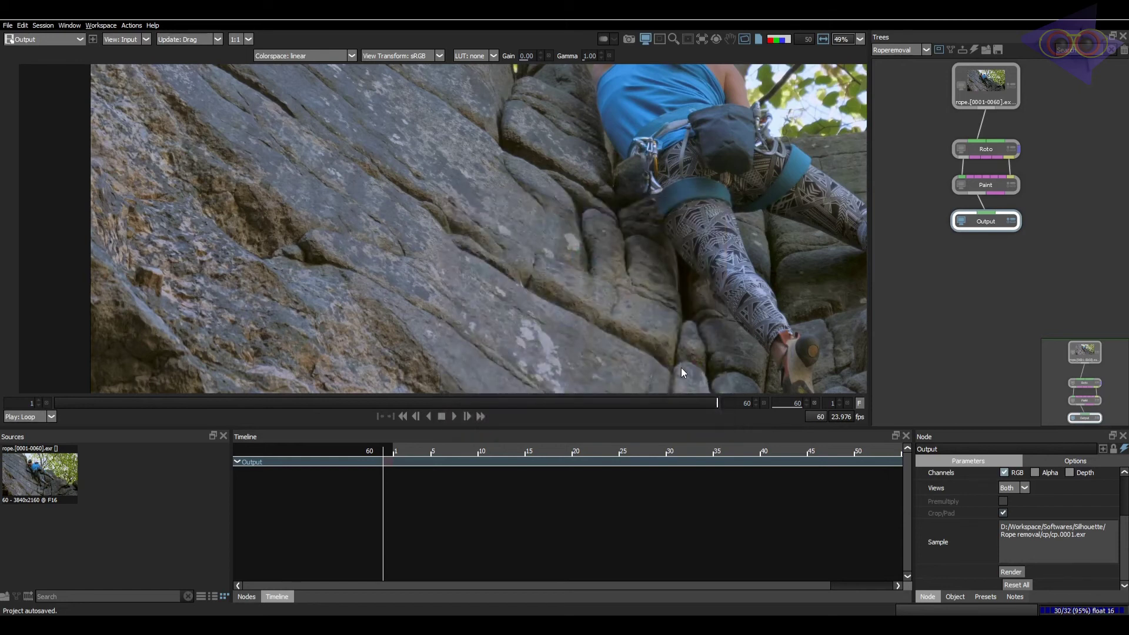
pyautogui.scroll(-2, 535, 210)
pyautogui.scroll(1, 605, 224)
pyautogui.moveTo(645, 255); pyautogui.dragTo(545, 273, button='middle')
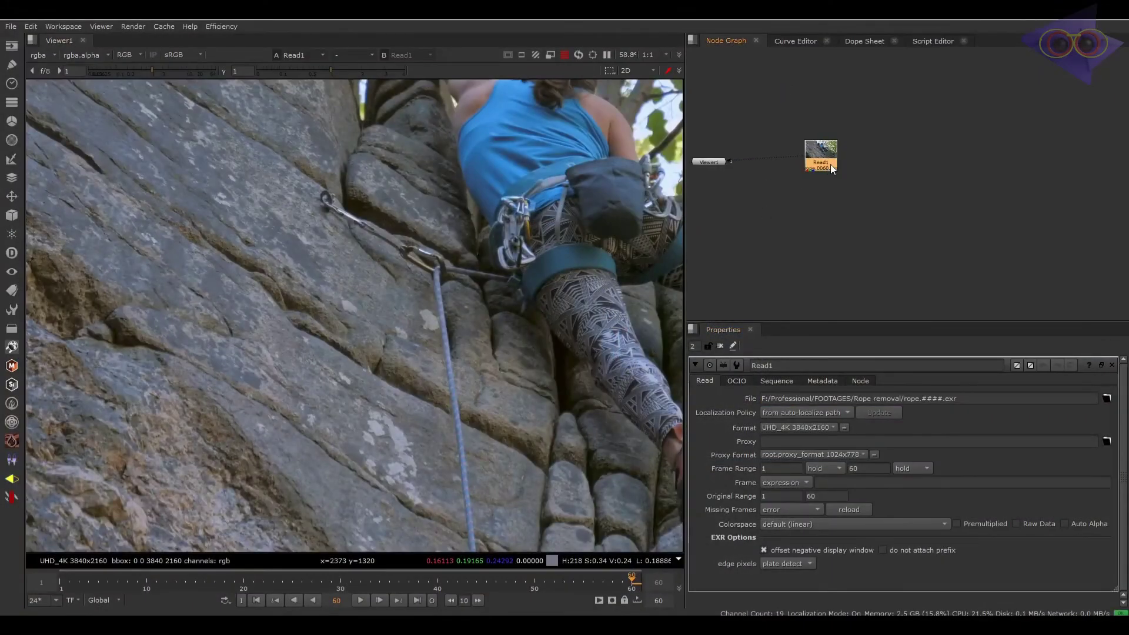
# Switch to Nuke and add a sticky note labelled "input" to the node graph
pyautogui.scroll(-1, 877, 135)
pyautogui.moveTo(915, 188)
pyautogui.mouseDown(button='middle')
pyautogui.moveTo(880, 134)
pyautogui.moveTo(915, 178)
pyautogui.mouseUp(button='middle')
pyautogui.click(902, 131)
pyautogui.scroll(2, 909, 121)
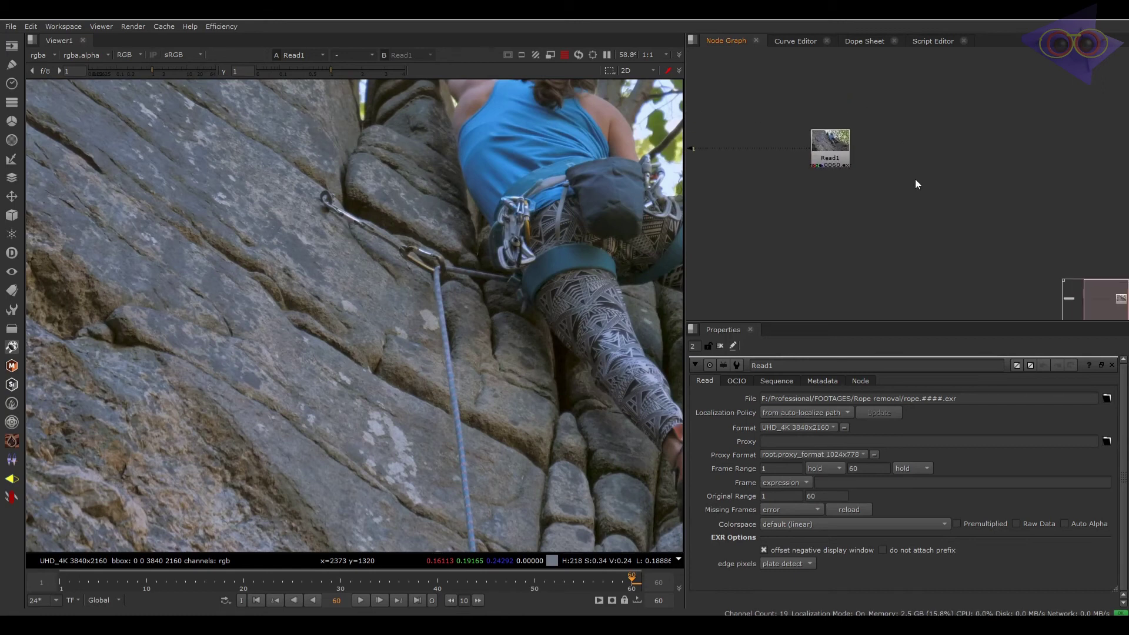
pyautogui.hotkey('alt', 'n')
pyautogui.click(915, 179)
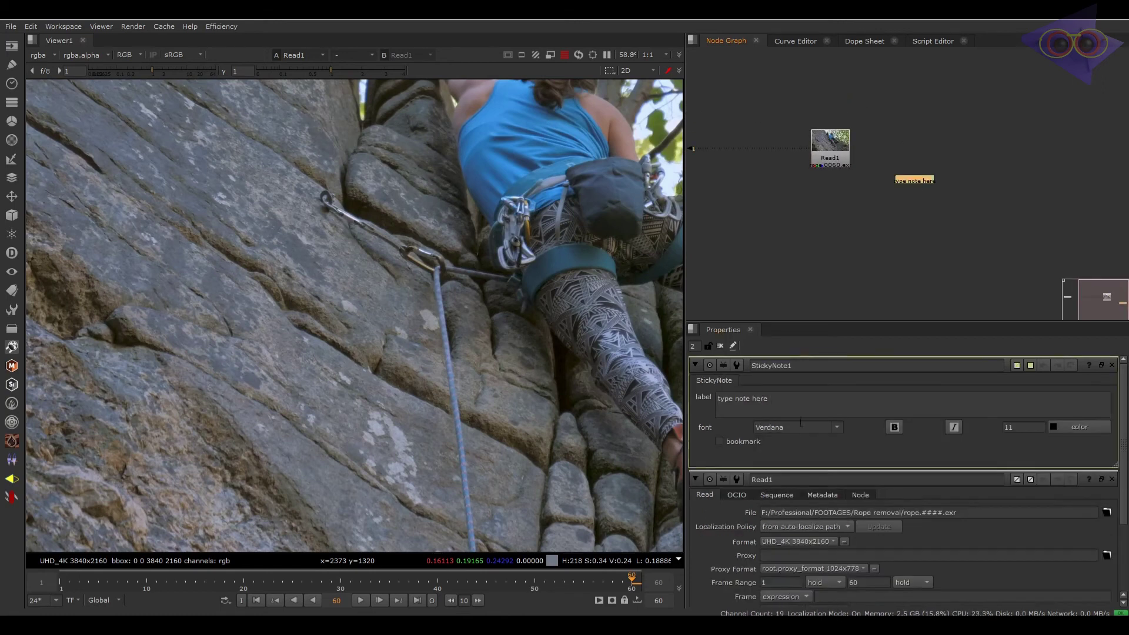
pyautogui.click(793, 401)
pyautogui.hotkey('ctrl', 'a')
pyautogui.write('inp')
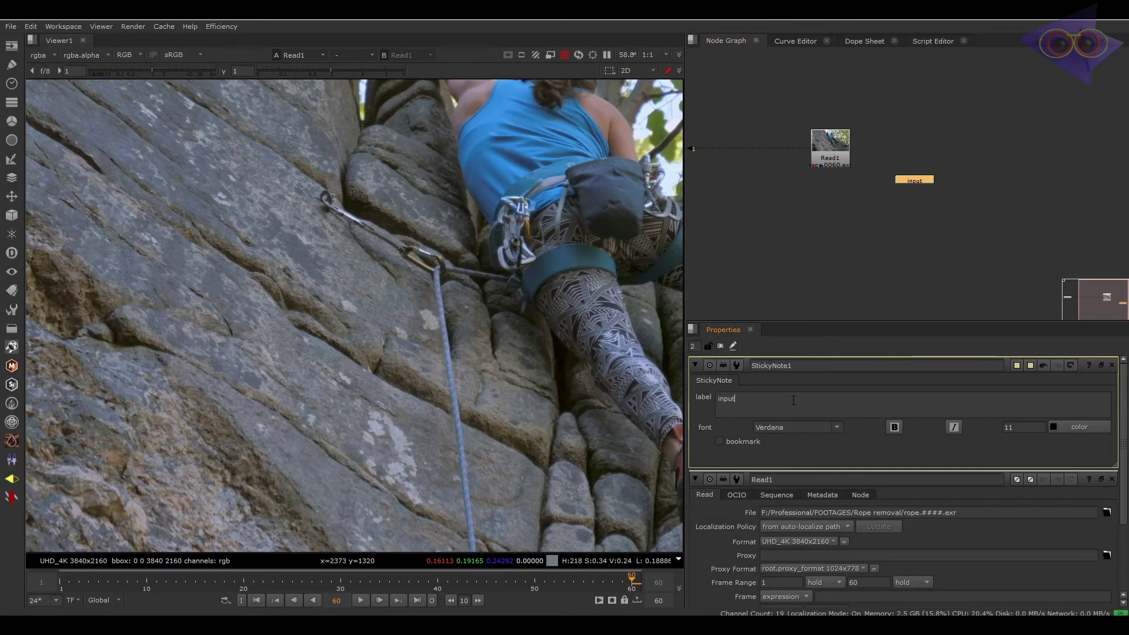
# Place the "input" note directly above the Read1 node and set its font size to 25
pyautogui.click(898, 194)
pyautogui.moveTo(931, 186); pyautogui.dragTo(881, 121)
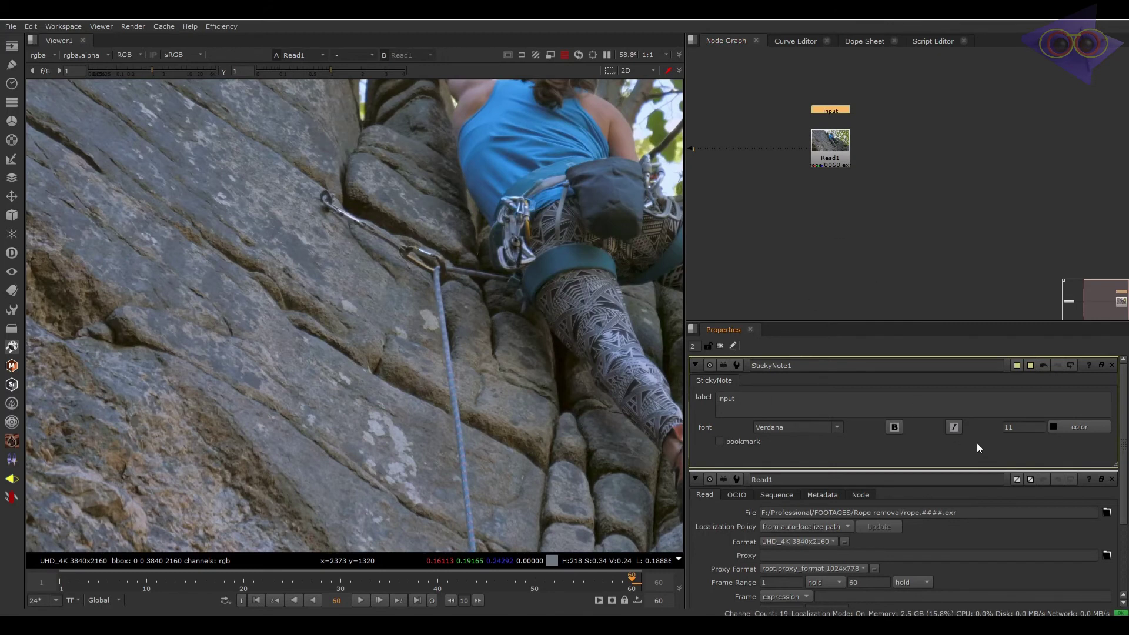
pyautogui.moveTo(1022, 428); pyautogui.dragTo(965, 432)
pyautogui.write('25')
pyautogui.press('Return')
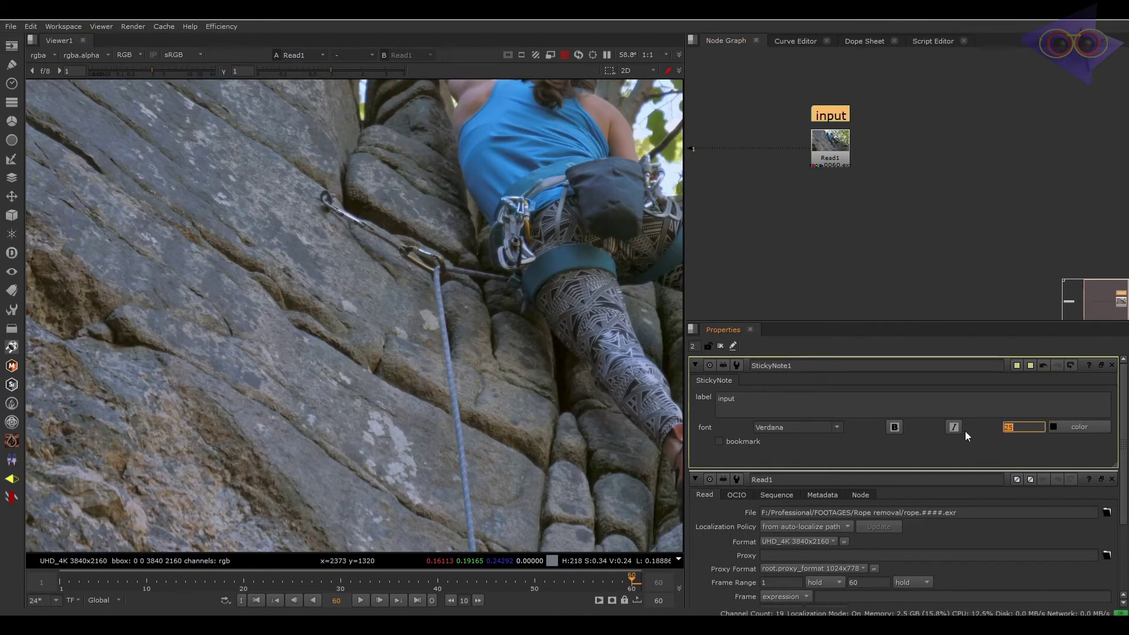
pyautogui.click(1025, 183)
# Add a Mocha Pro node, connect its source to Read1 and place it beside the Read node
pyautogui.moveTo(900, 198); pyautogui.dragTo(957, 193, button='middle')
pyautogui.scroll(-2, 957, 193)
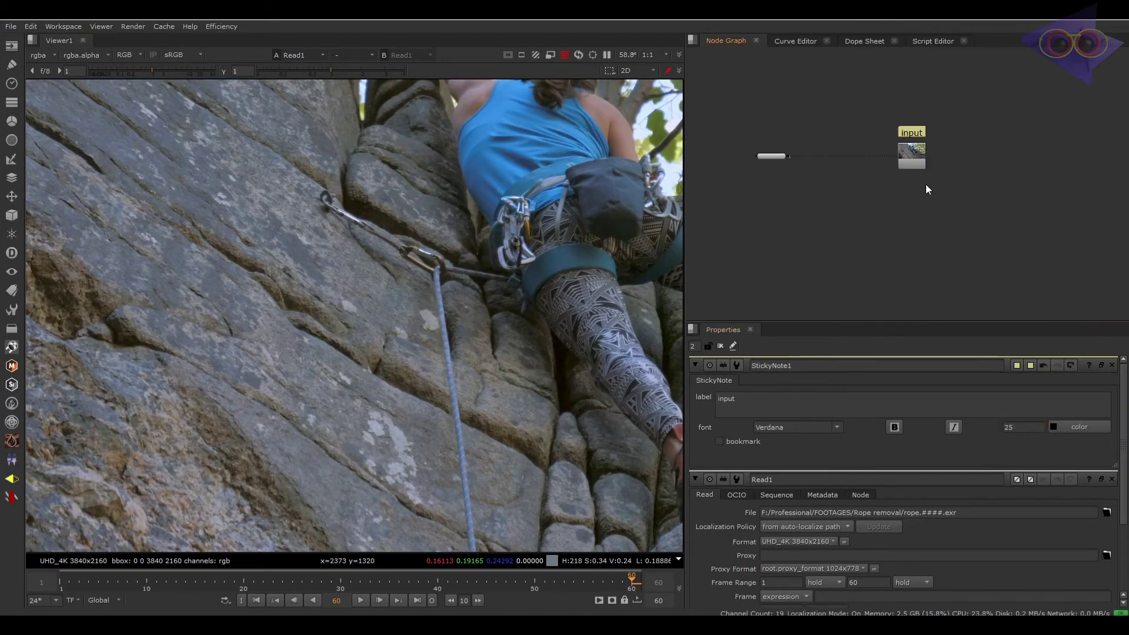
pyautogui.press('Tab')
pyautogui.write('mocha')
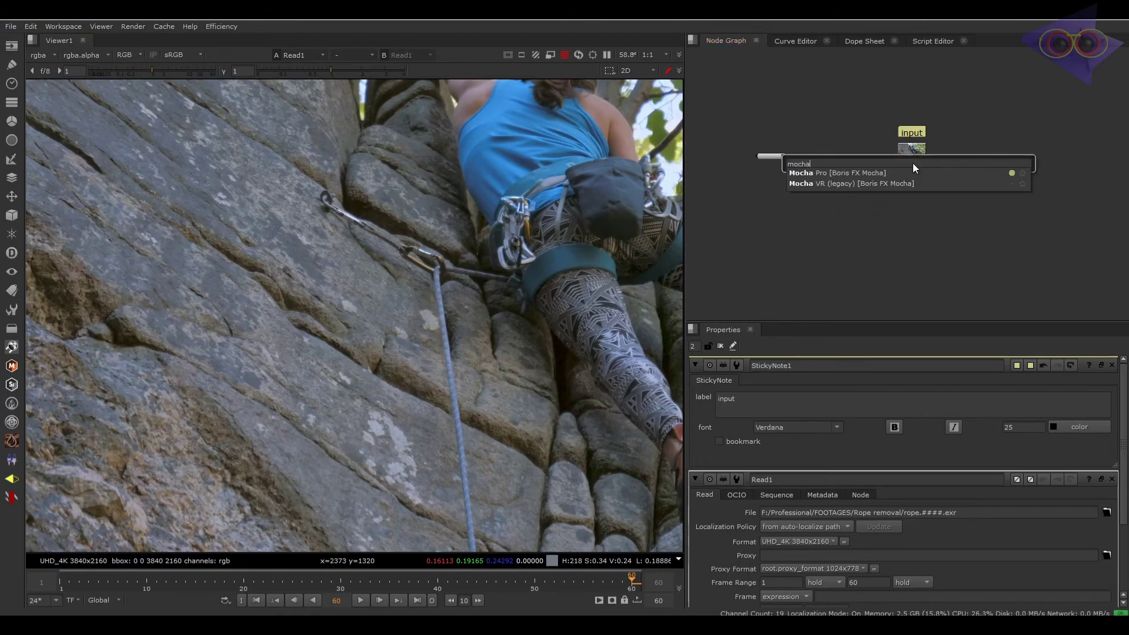
pyautogui.press('Return')
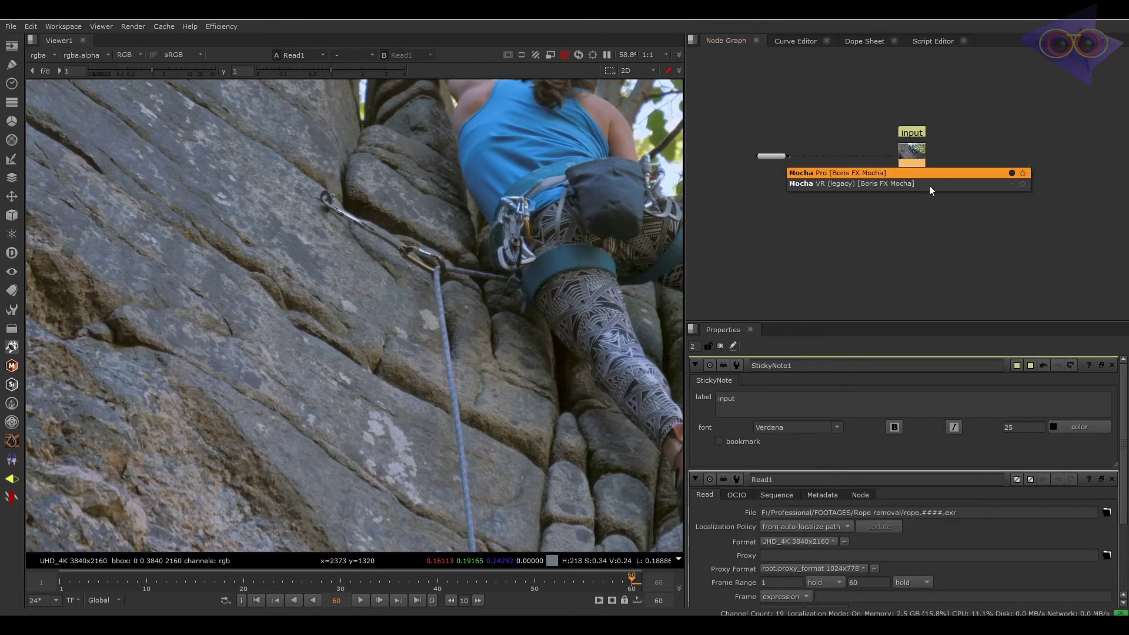
pyautogui.moveTo(915, 180); pyautogui.dragTo(989, 161)
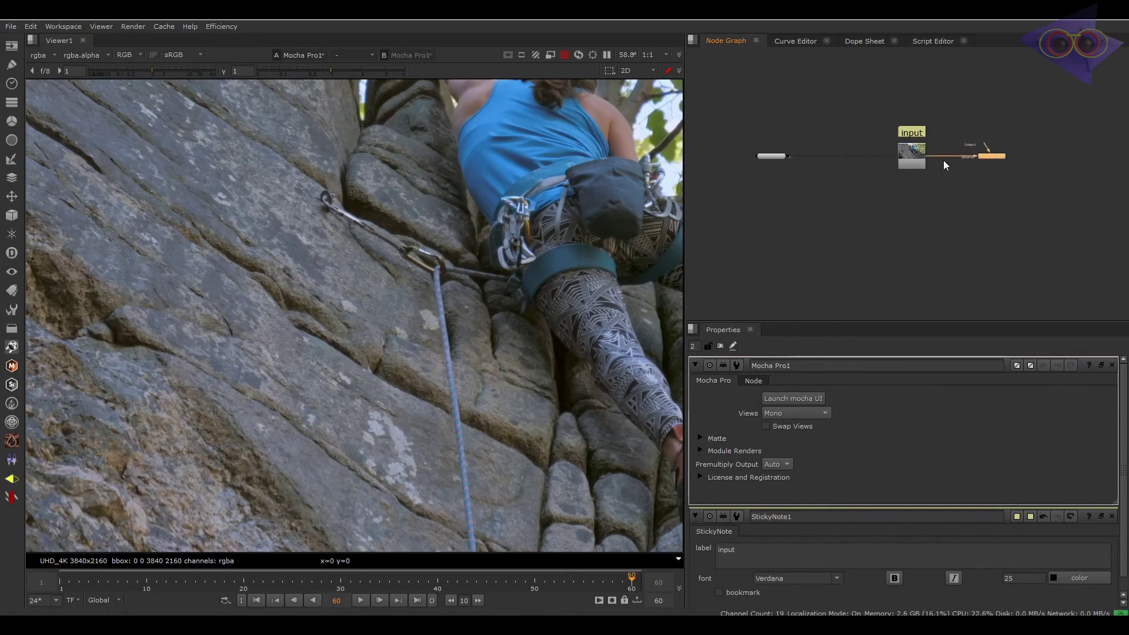
# Launch the Mocha Pro interface from its node and postpone the software update
pyautogui.moveTo(383, 383); pyautogui.dragTo(365, 416, button='middle')
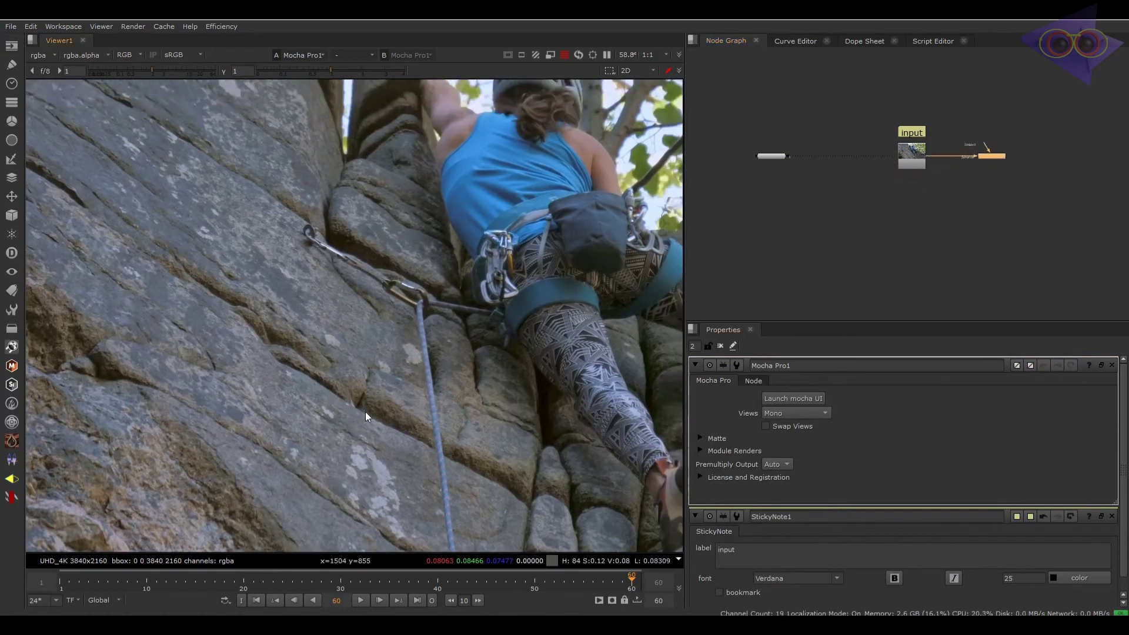
pyautogui.press('f')
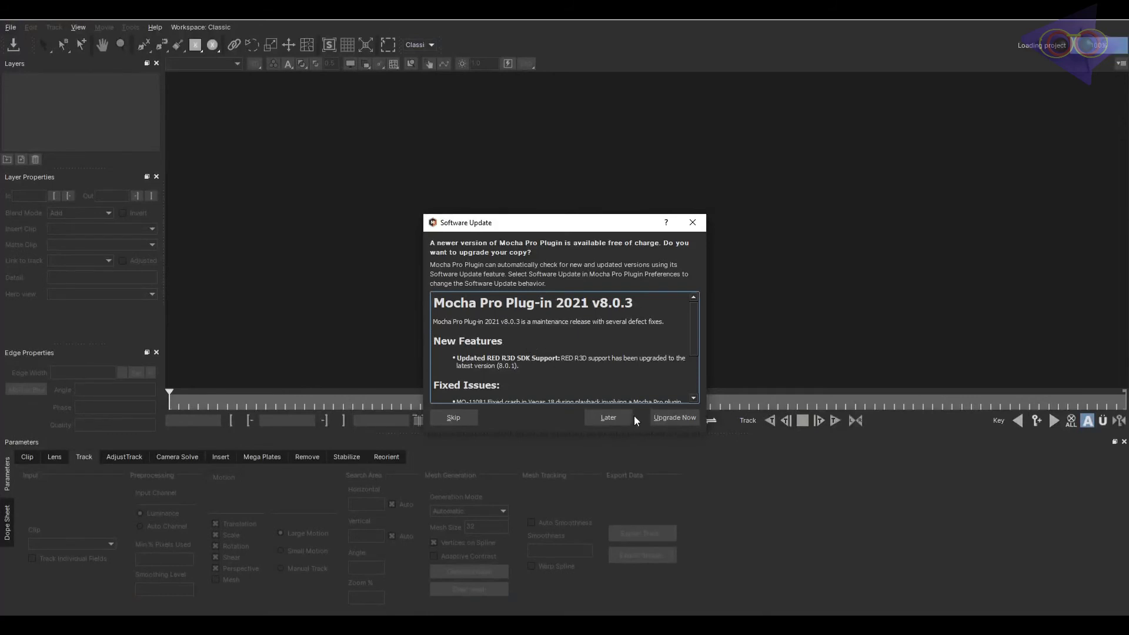
pyautogui.click(614, 418)
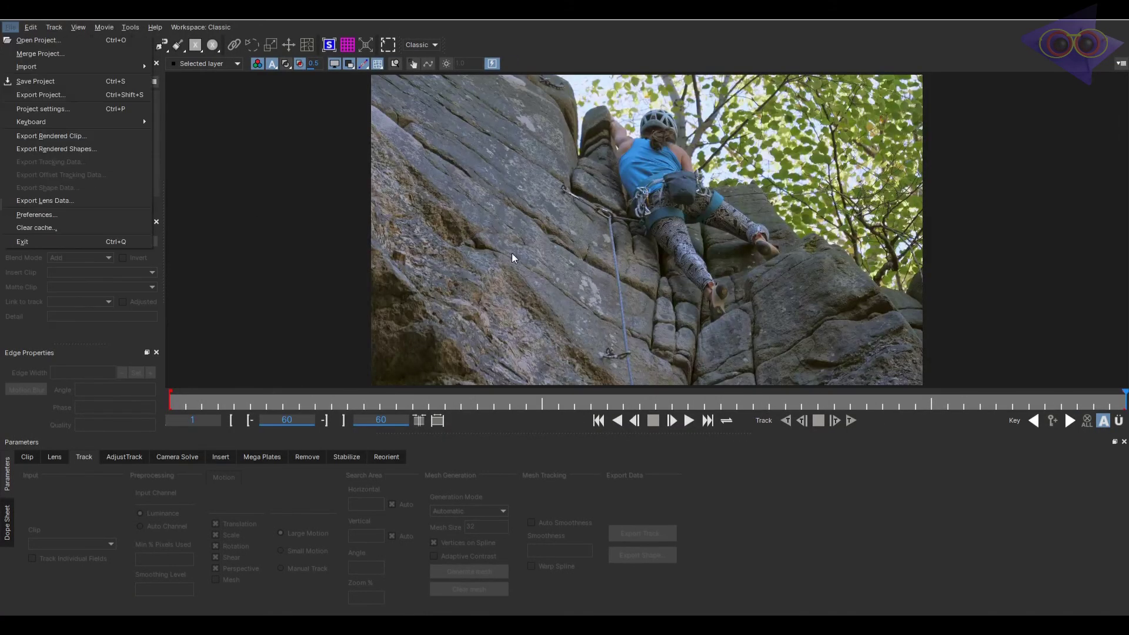
pyautogui.click(688, 222)
pyautogui.moveTo(688, 223); pyautogui.dragTo(618, 237, button='middle')
pyautogui.moveTo(652, 277); pyautogui.dragTo(645, 235, button='middle')
pyautogui.press('s')
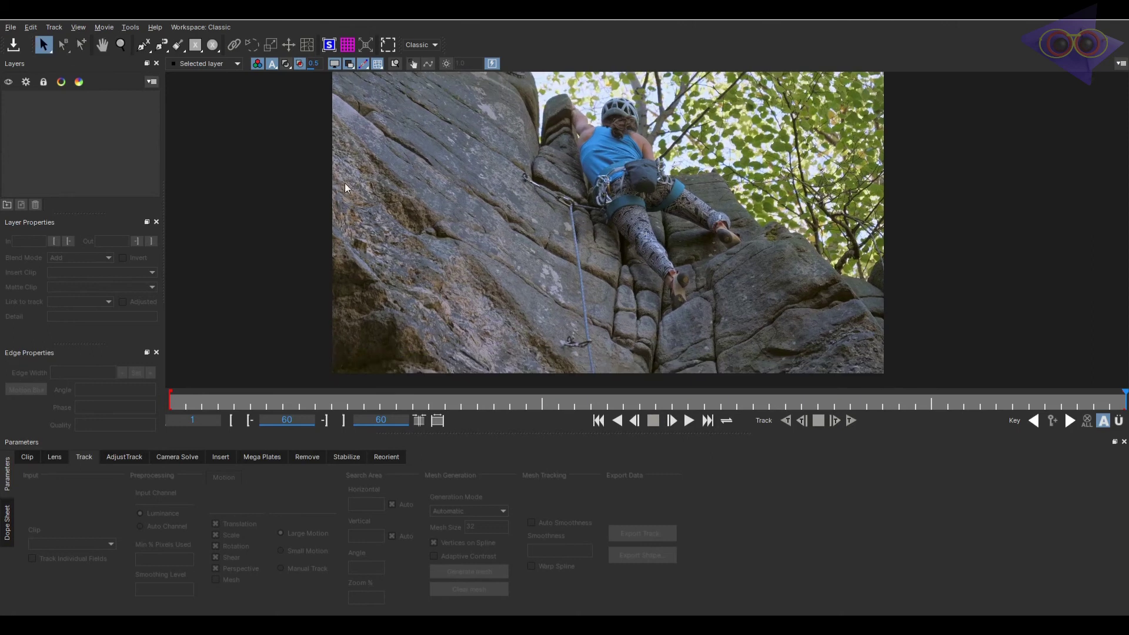
# Draw an X-spline around the whole rock face, following its edge against the trees and extending past the frame borders
pyautogui.click(143, 46)
pyautogui.moveTo(509, 144); pyautogui.dragTo(553, 202, button='middle')
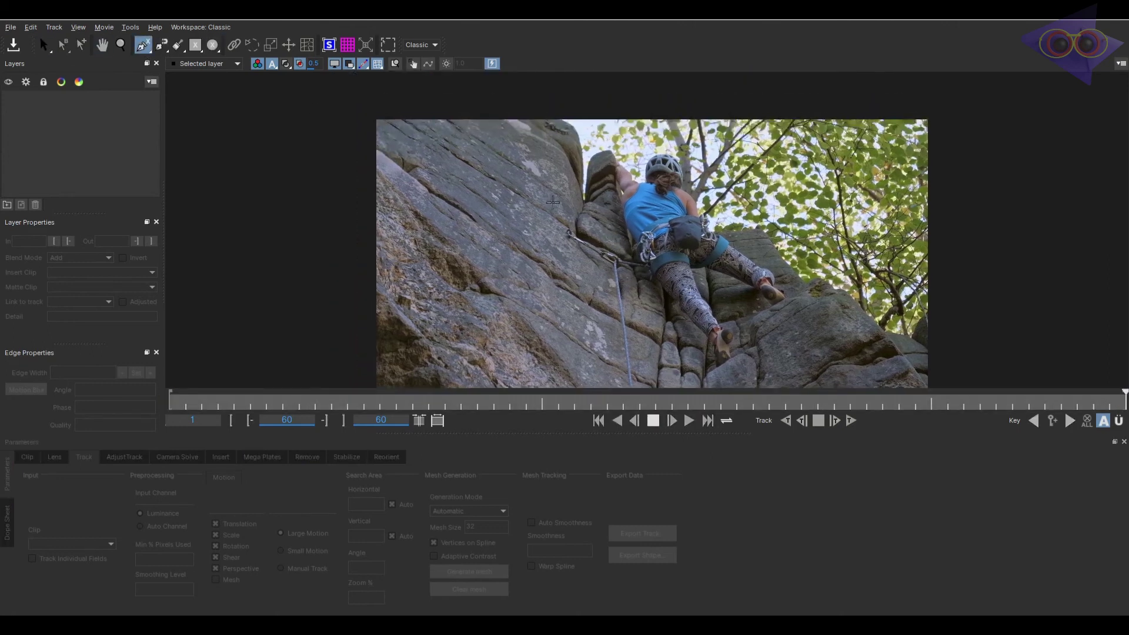
pyautogui.click(420, 127)
pyautogui.click(473, 117)
pyautogui.click(533, 126)
pyautogui.click(563, 141)
pyautogui.click(565, 165)
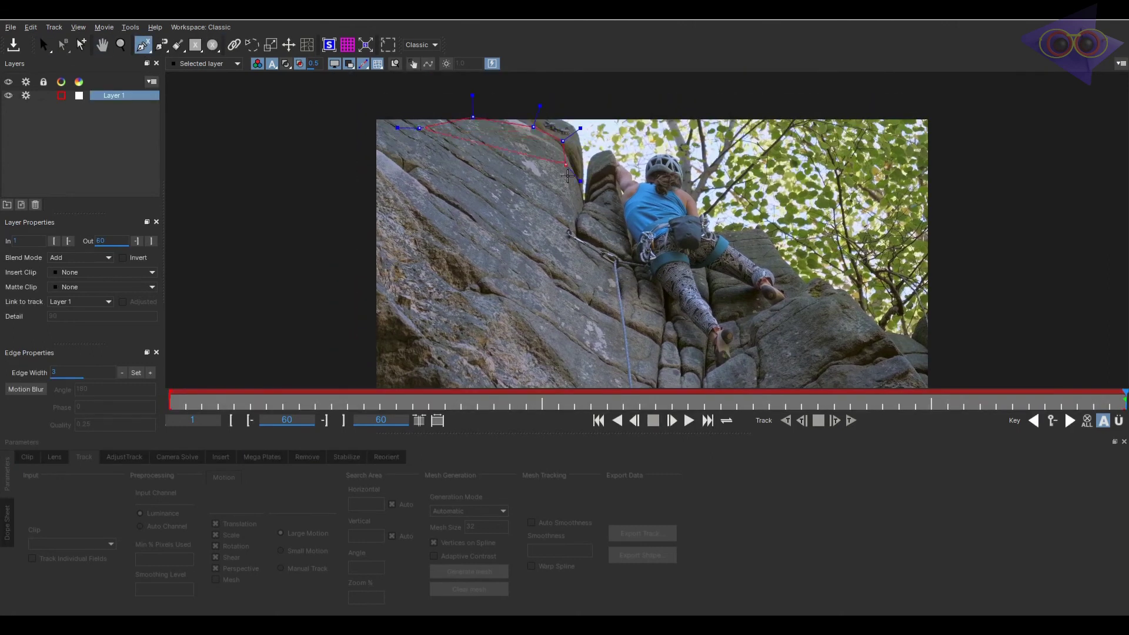
pyautogui.moveTo(589, 220); pyautogui.dragTo(588, 121, button='middle')
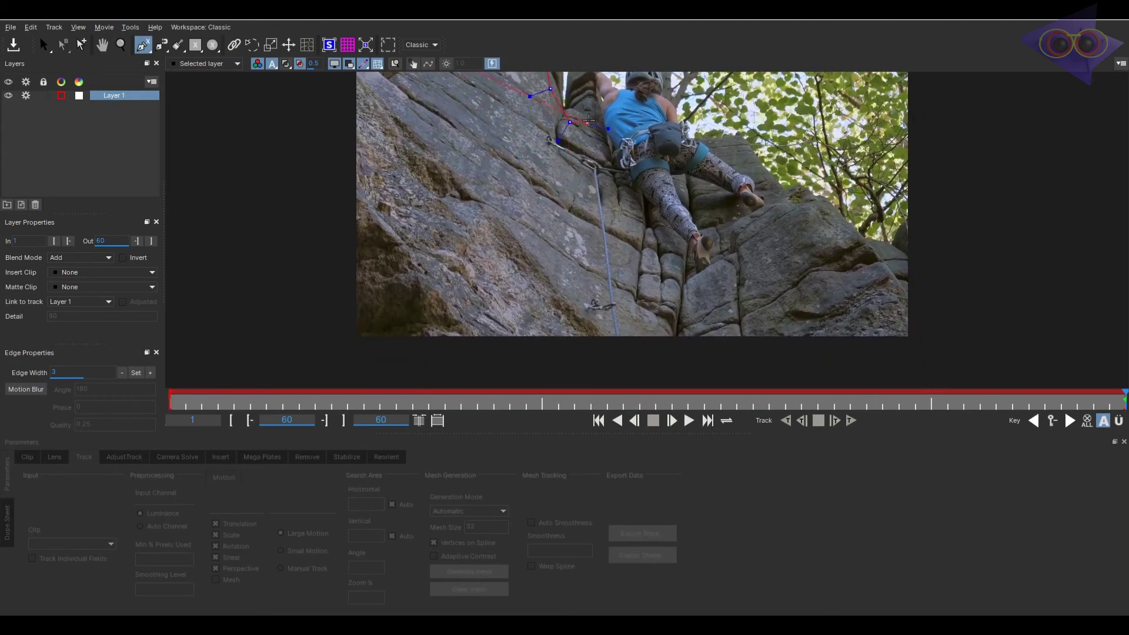
pyautogui.click(728, 144)
pyautogui.click(768, 182)
pyautogui.click(829, 235)
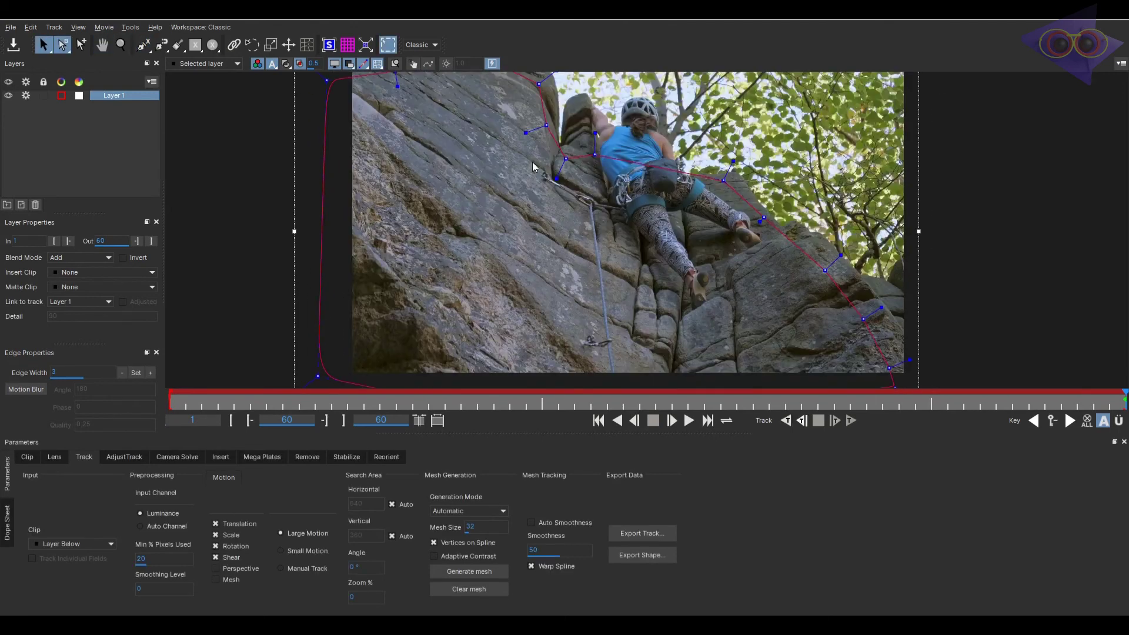
# Draw a second X-spline on a new layer, enclosing the climber, rope, bolts and carabiners, and close the shape
pyautogui.scroll(-2, 533, 162)
pyautogui.click(145, 45)
pyautogui.click(568, 105)
pyautogui.click(570, 149)
pyautogui.click(561, 163)
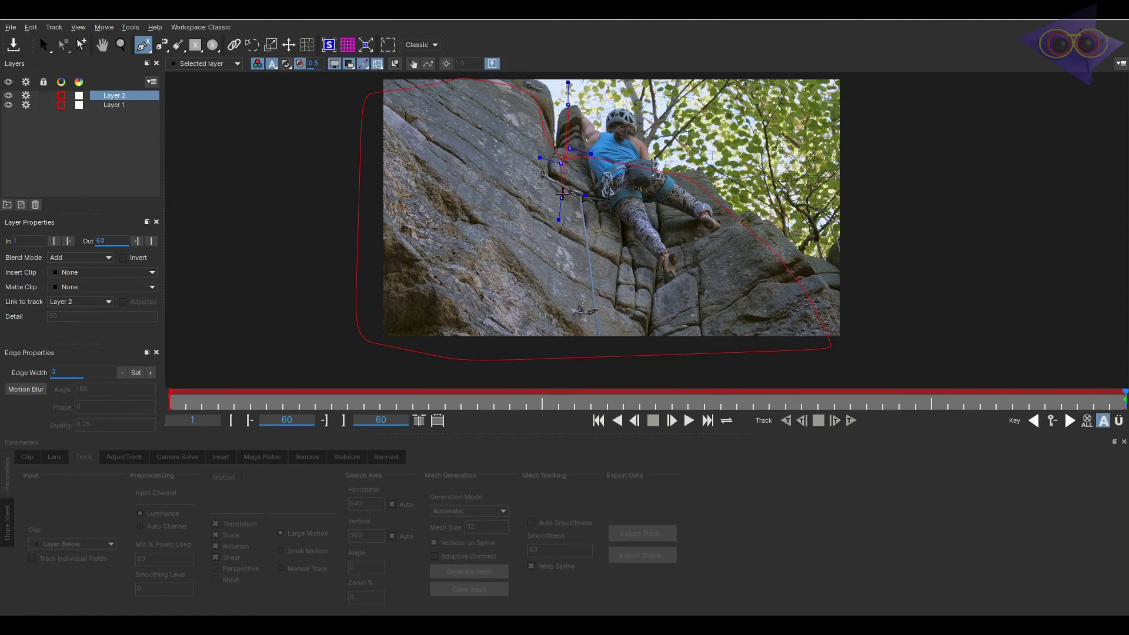
pyautogui.click(539, 162)
pyautogui.click(535, 170)
pyautogui.click(541, 186)
pyautogui.click(547, 188)
pyautogui.click(569, 213)
pyautogui.click(579, 283)
pyautogui.click(577, 293)
pyautogui.click(569, 308)
pyautogui.click(579, 342)
pyautogui.click(594, 360)
pyautogui.click(621, 360)
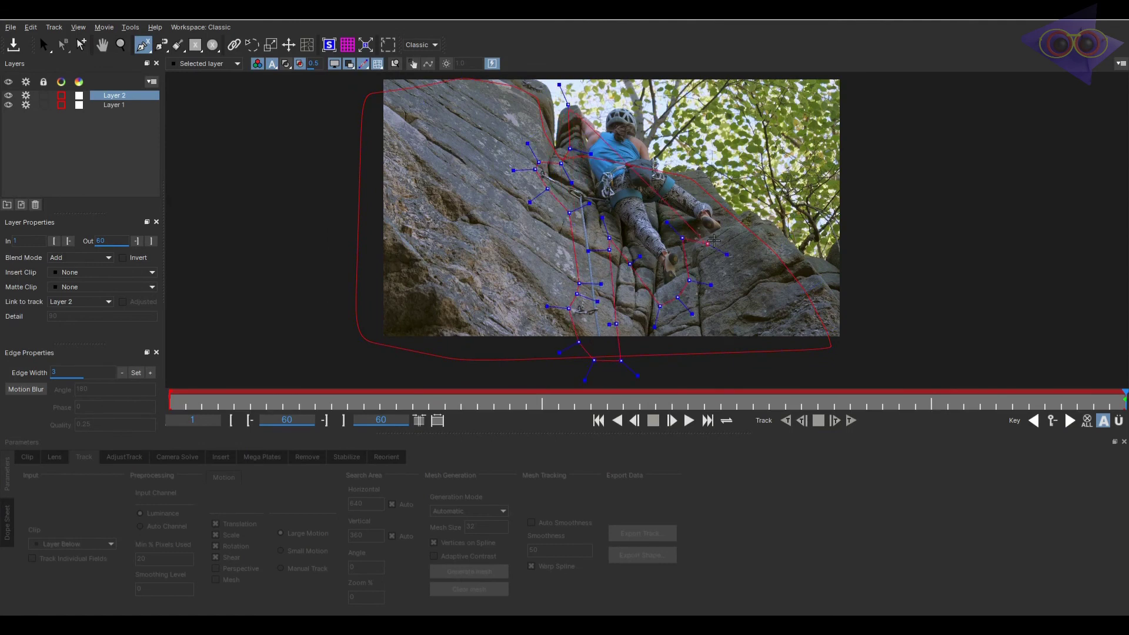
pyautogui.rightClick(615, 88)
pyautogui.moveTo(689, 99); pyautogui.dragTo(687, 101)
# Change the spline colour of the climber layer, Layer 2, to light blue
pyautogui.click(61, 96)
pyautogui.click(537, 242)
pyautogui.click(690, 436)
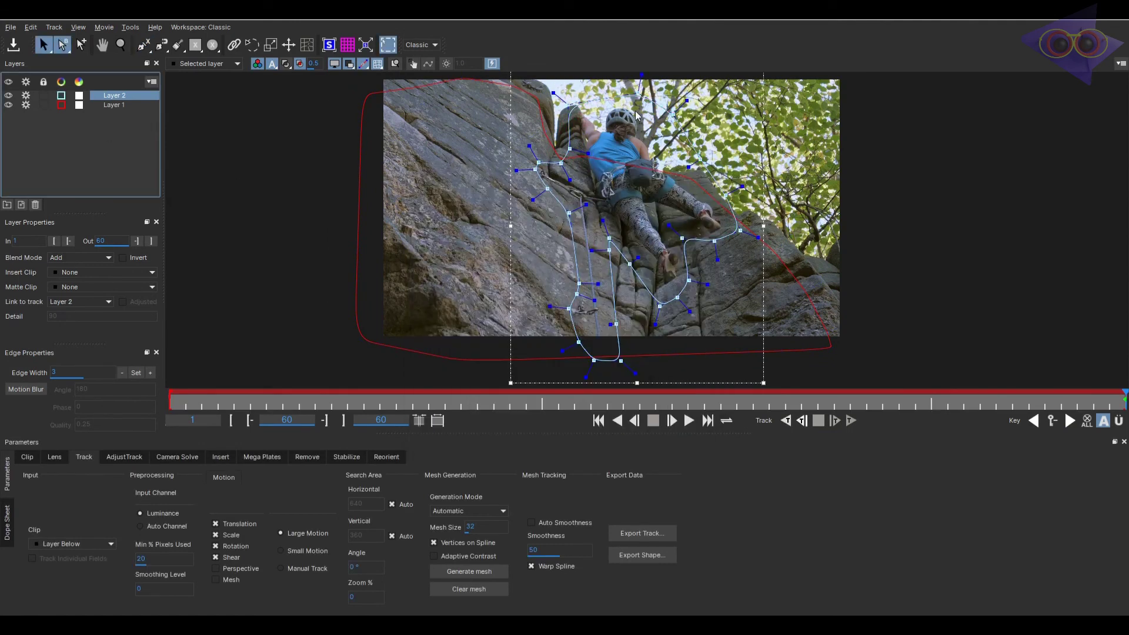
# At frame 1, reposition the climber layer's spline points to fit around the climber and the hanging rope
pyautogui.click(598, 421)
pyautogui.moveTo(592, 171); pyautogui.dragTo(547, 174)
pyautogui.moveTo(742, 207); pyautogui.dragTo(510, 380)
pyautogui.moveTo(645, 284); pyautogui.dragTo(682, 293)
pyautogui.moveTo(639, 213); pyautogui.dragTo(559, 390)
pyautogui.moveTo(564, 250); pyautogui.dragTo(542, 247)
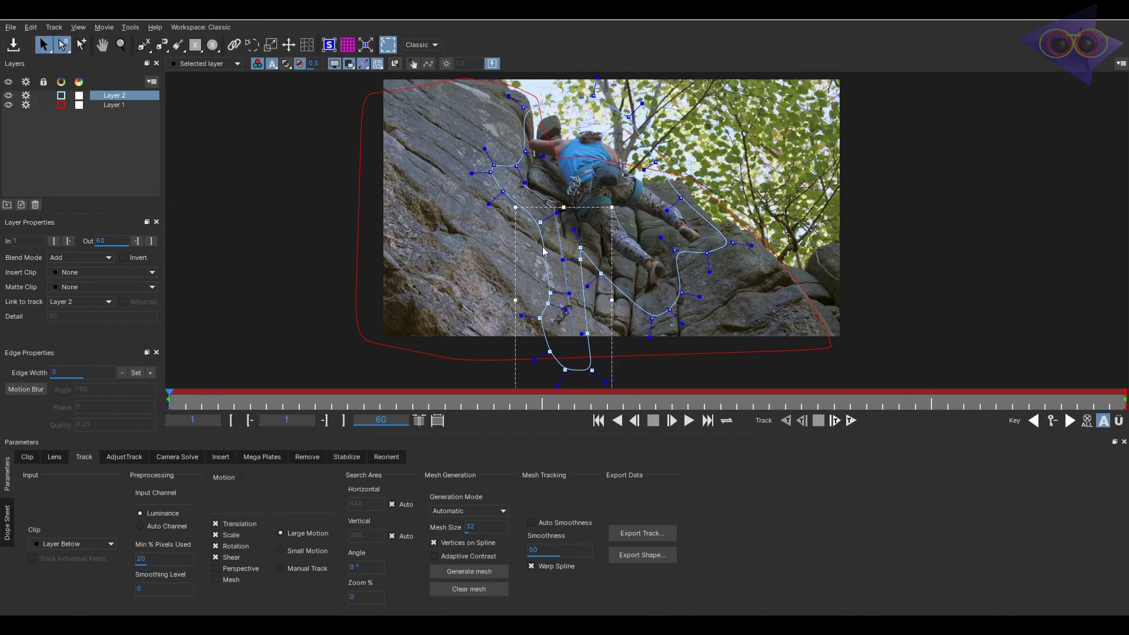
# At frame 18, exclude the climber layer from tracking and generate a Uniform rock mesh with Perspective, Mesh motion and Adaptive Contrast enabled
pyautogui.click(456, 402)
pyautogui.click(29, 105)
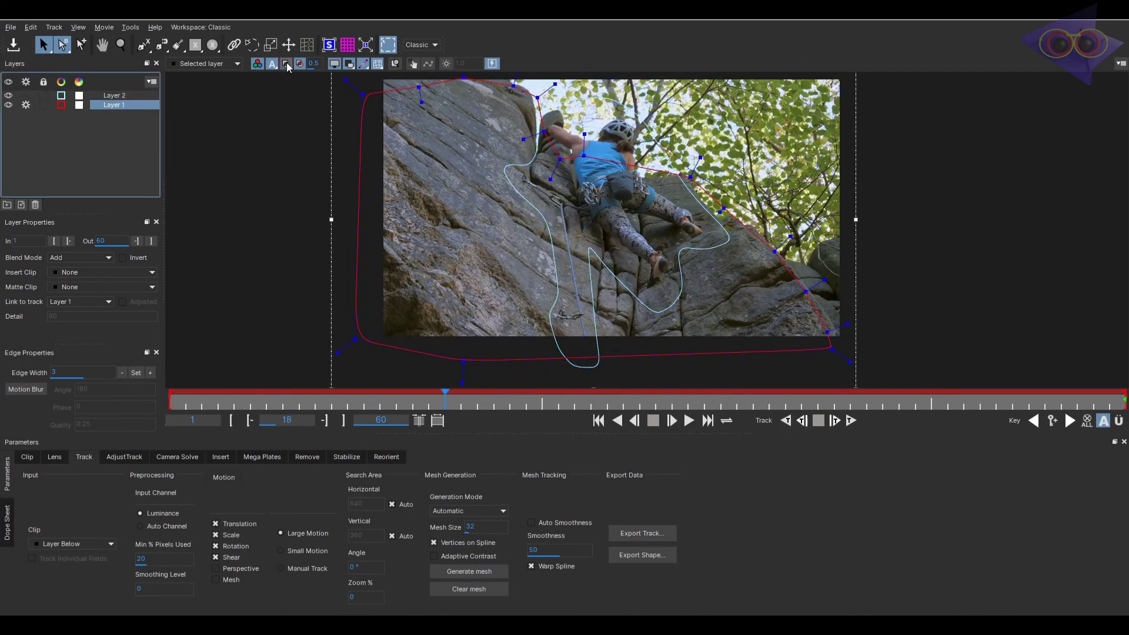
pyautogui.click(225, 579)
pyautogui.click(462, 557)
pyautogui.click(484, 573)
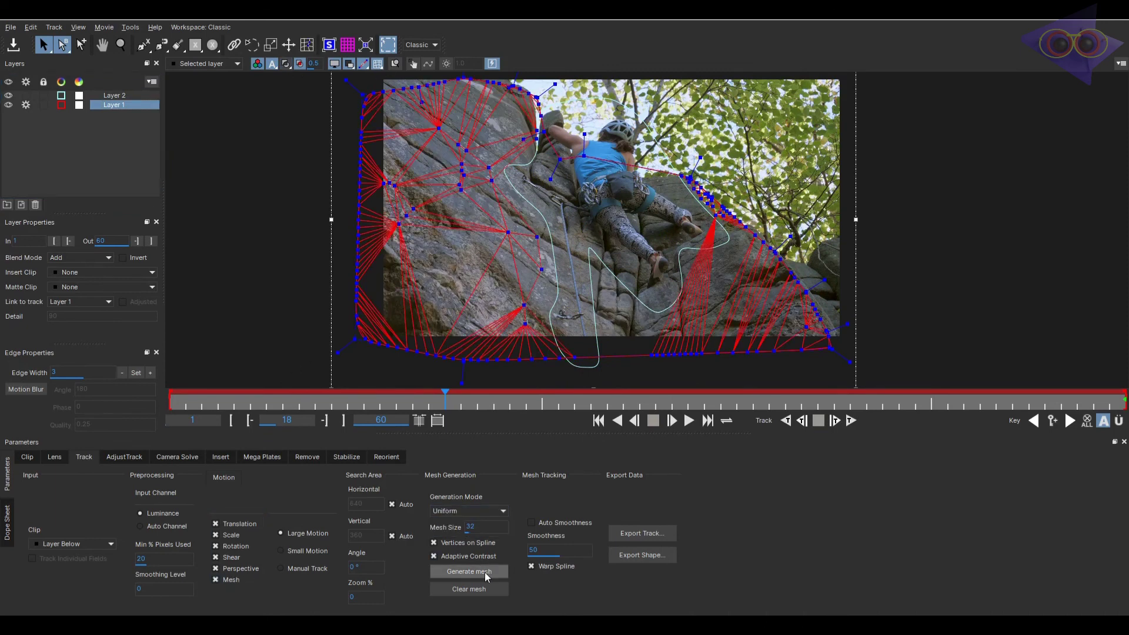
# Clear the rock layer's mesh, then set the generation mode to Automatic and the mesh size to 10
pyautogui.click(479, 589)
pyautogui.click(460, 512)
pyautogui.click(462, 533)
pyautogui.click(482, 527)
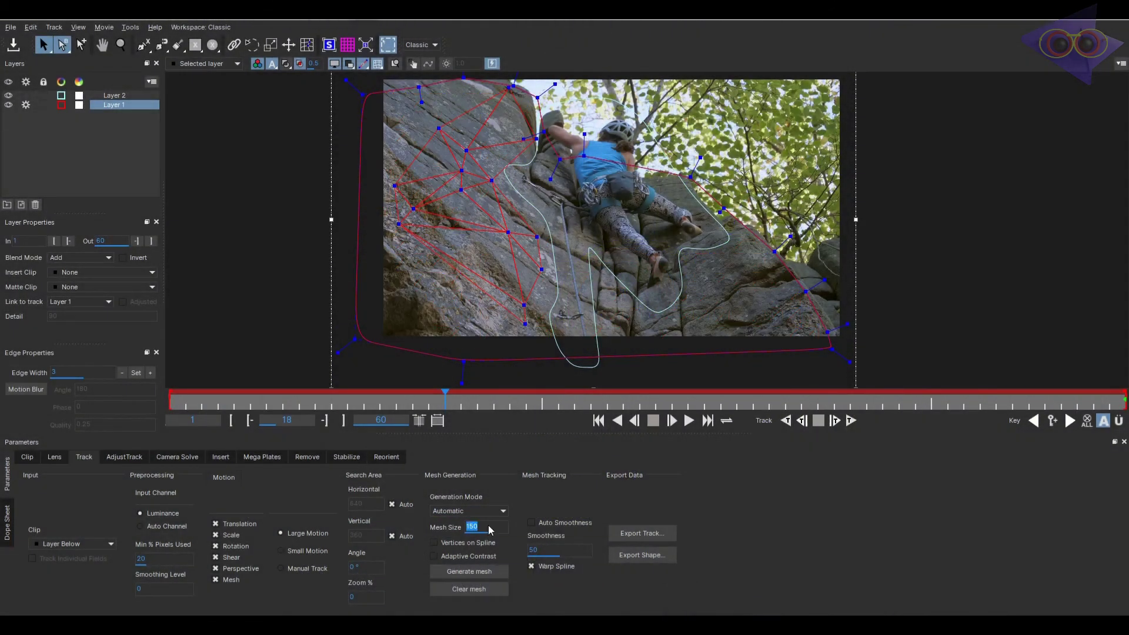
pyautogui.write('10')
# Regenerate the rock layer's mesh with Adaptive Contrast on and Vertices on Spline off
pyautogui.click(464, 554)
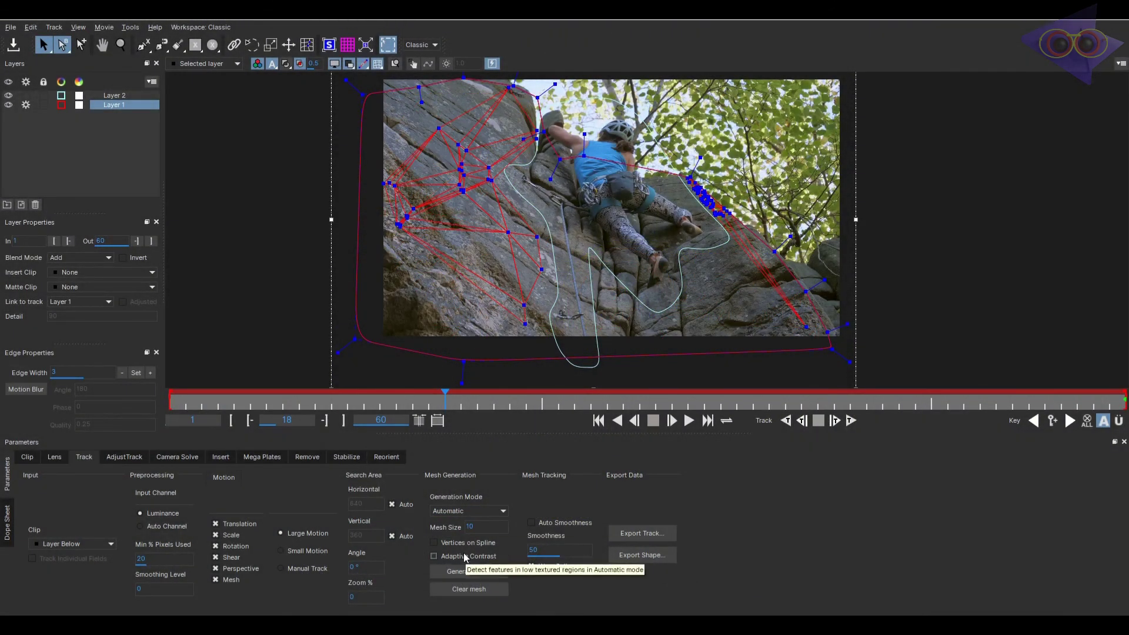
pyautogui.click(469, 571)
pyautogui.click(483, 588)
pyautogui.click(481, 572)
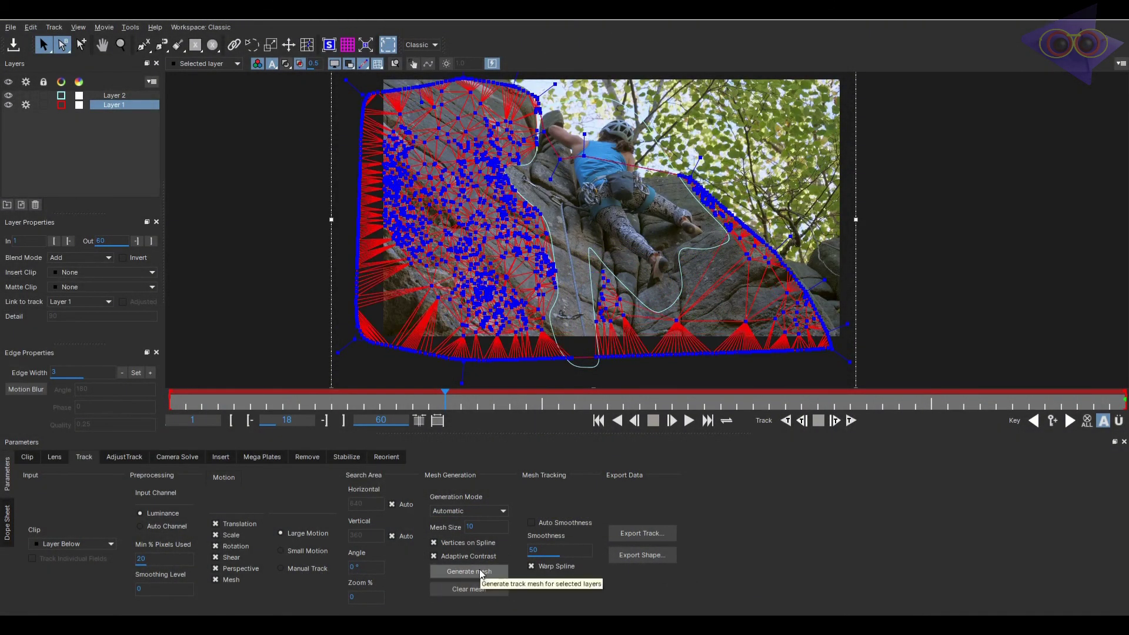
pyautogui.click(464, 542)
pyautogui.click(479, 572)
# Show the planar surface and grid without the mesh overlay, and adjust the surface corners to match the rock's perspective
pyautogui.click(329, 45)
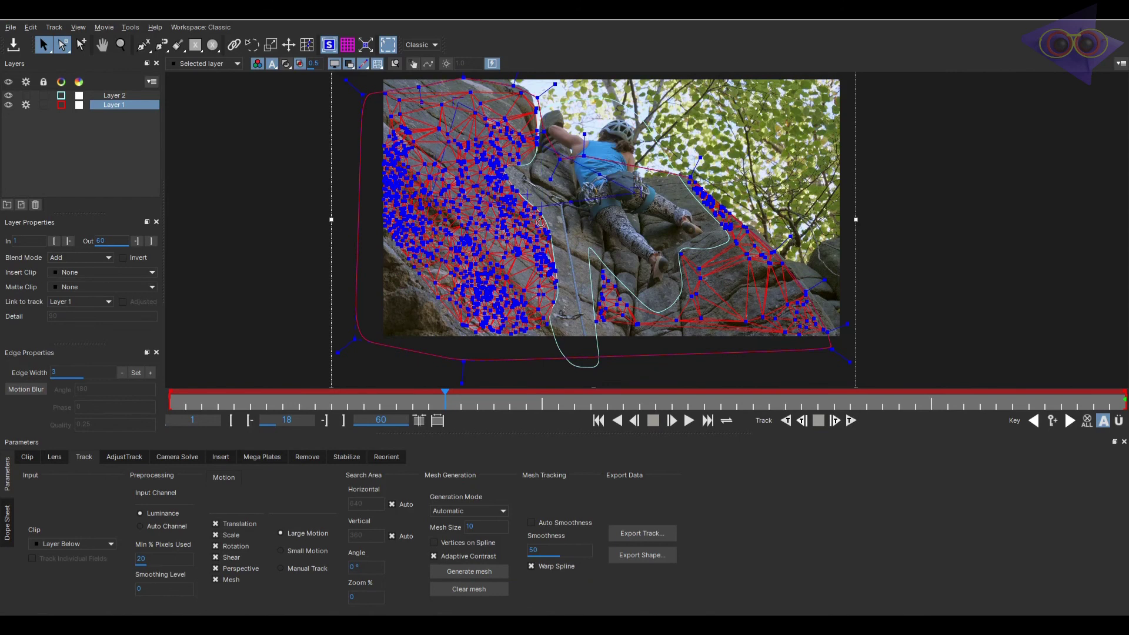
pyautogui.click(378, 65)
pyautogui.moveTo(539, 204); pyautogui.dragTo(573, 298)
pyautogui.moveTo(435, 198); pyautogui.dragTo(470, 237)
pyautogui.click(348, 45)
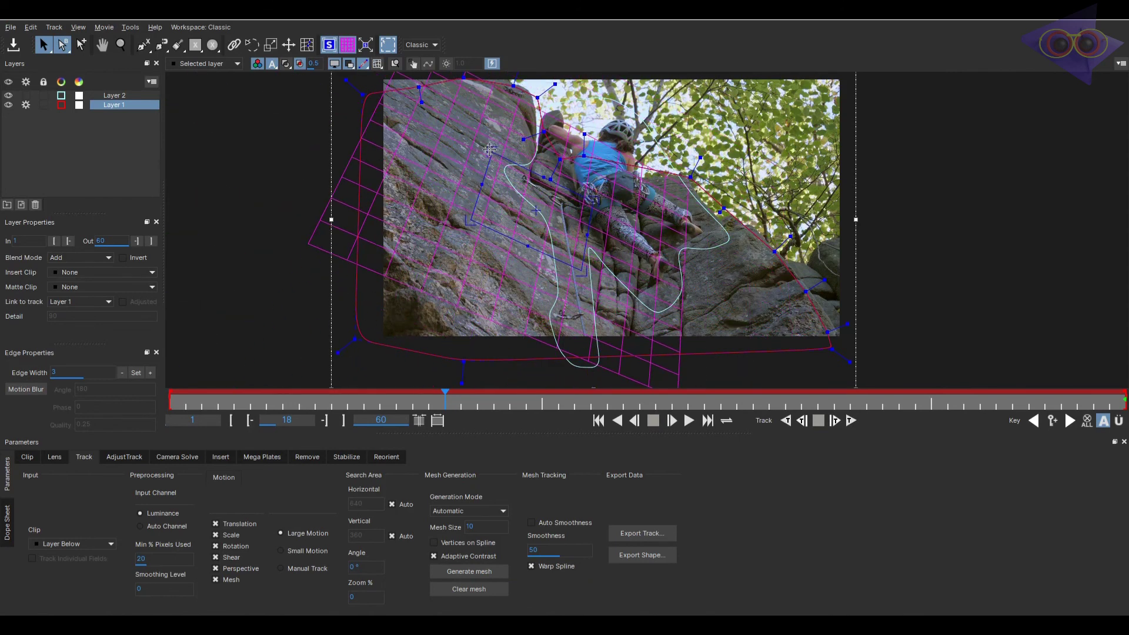
pyautogui.moveTo(566, 303); pyautogui.dragTo(571, 268)
# Hide the grid and planar surface, and track the rock layer backwards from frame 18
pyautogui.click(347, 45)
pyautogui.click(329, 45)
pyautogui.click(791, 420)
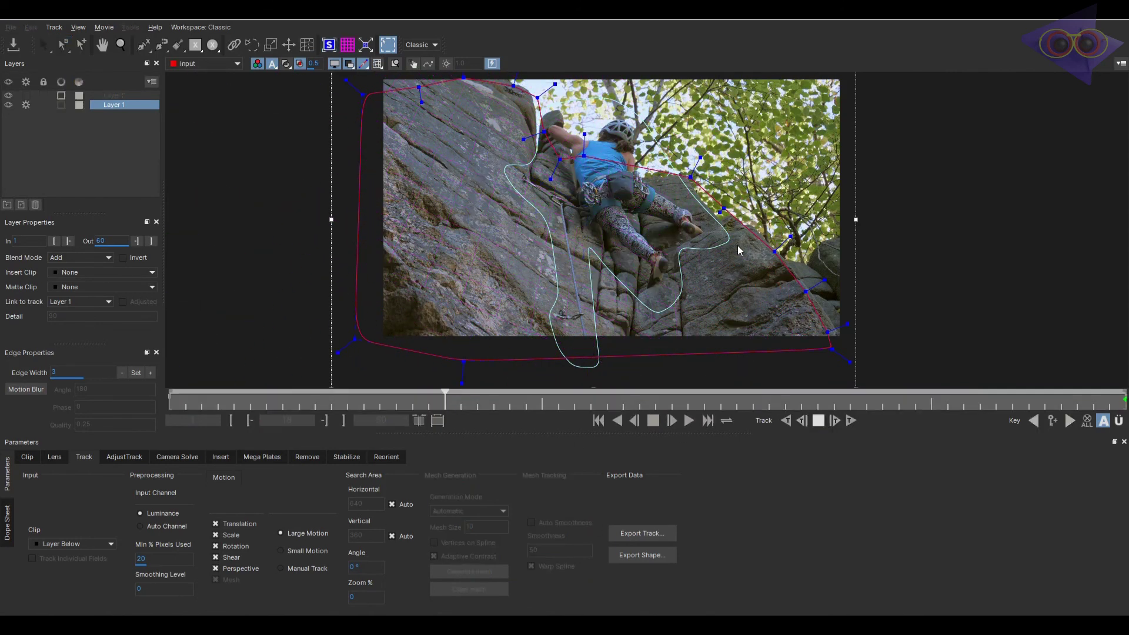